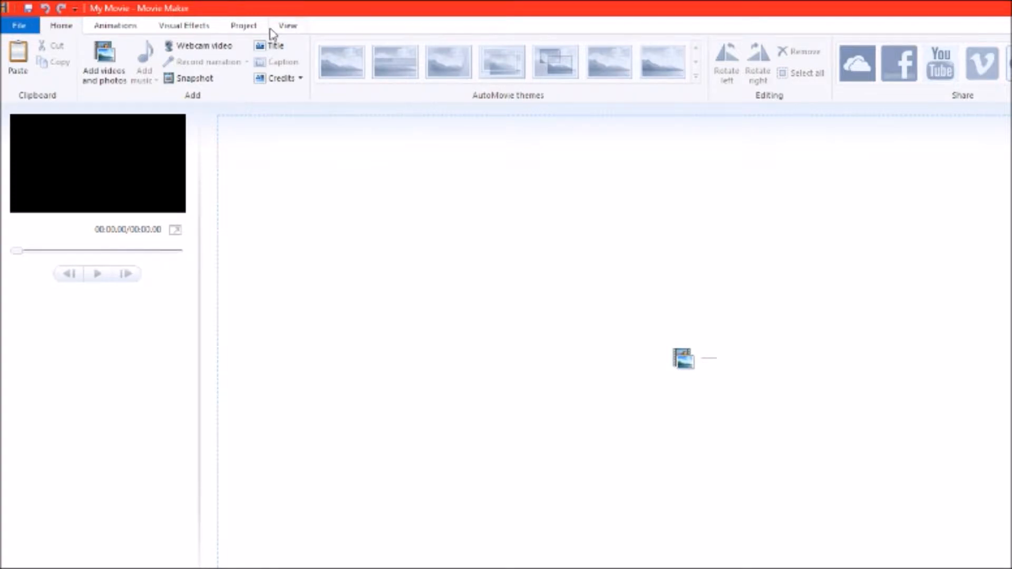
pyautogui.click(104, 61)
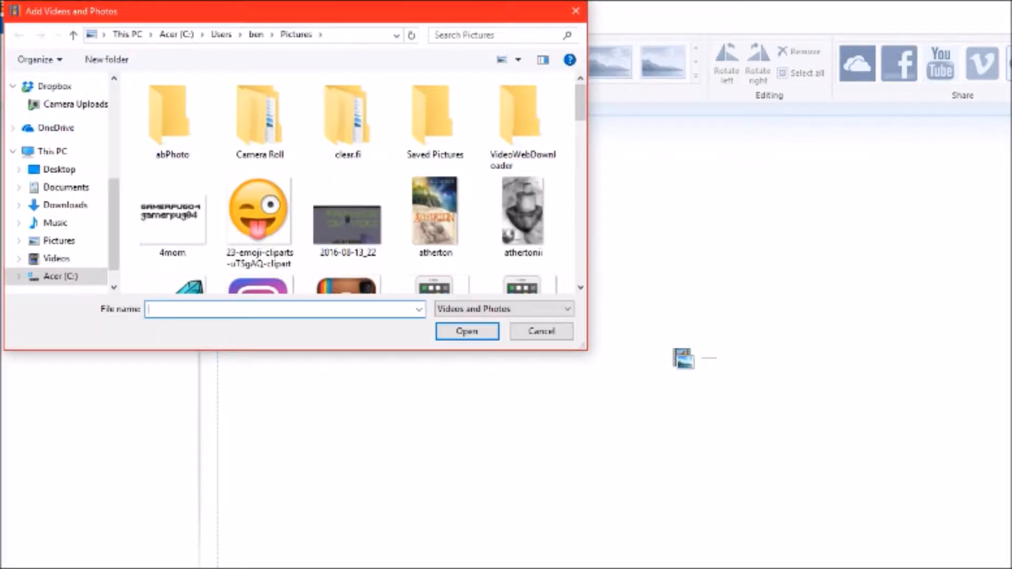
pyautogui.click(575, 11)
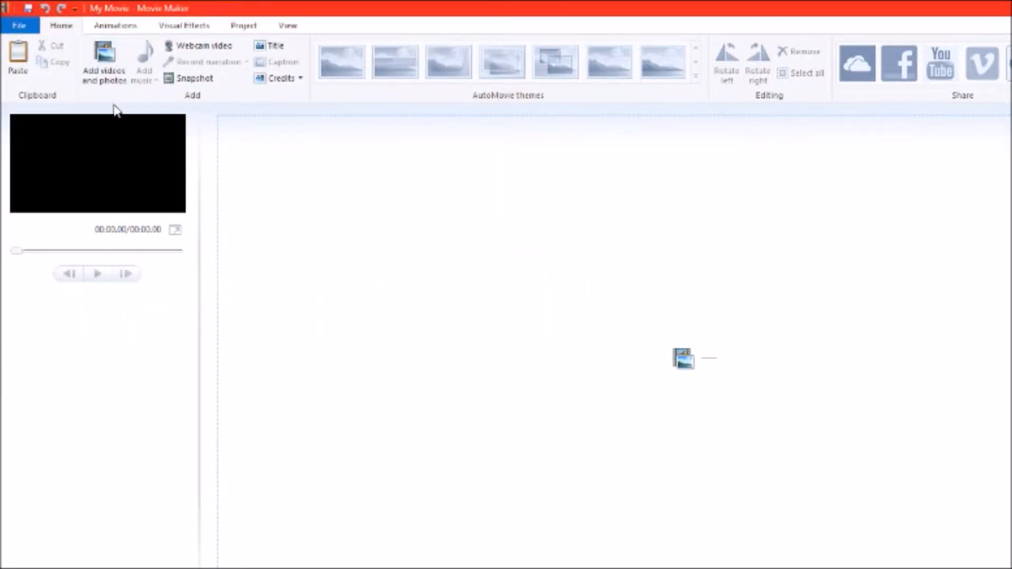
pyautogui.click(111, 80)
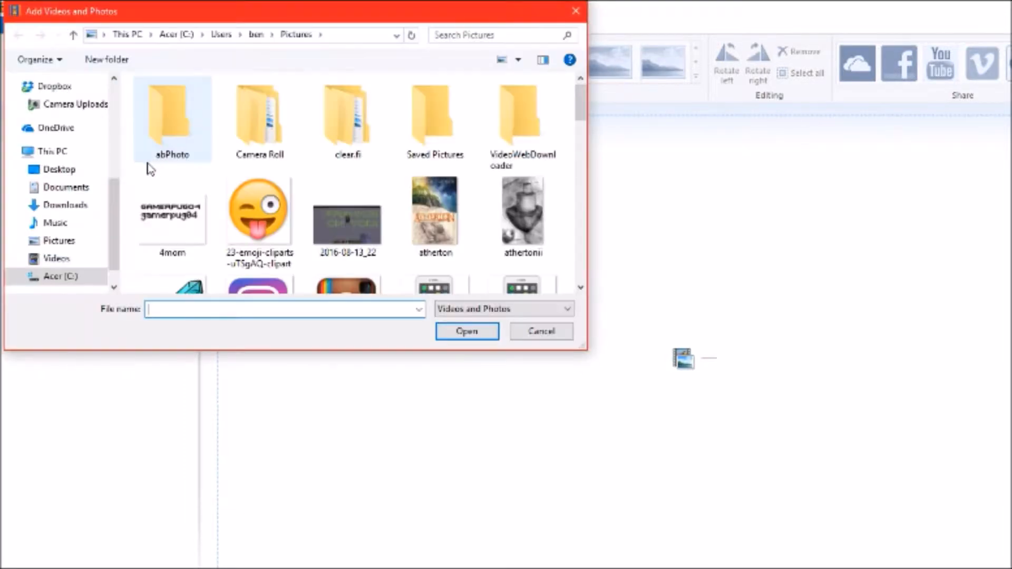
pyautogui.click(56, 171)
pyautogui.scroll(-1, 562, 203)
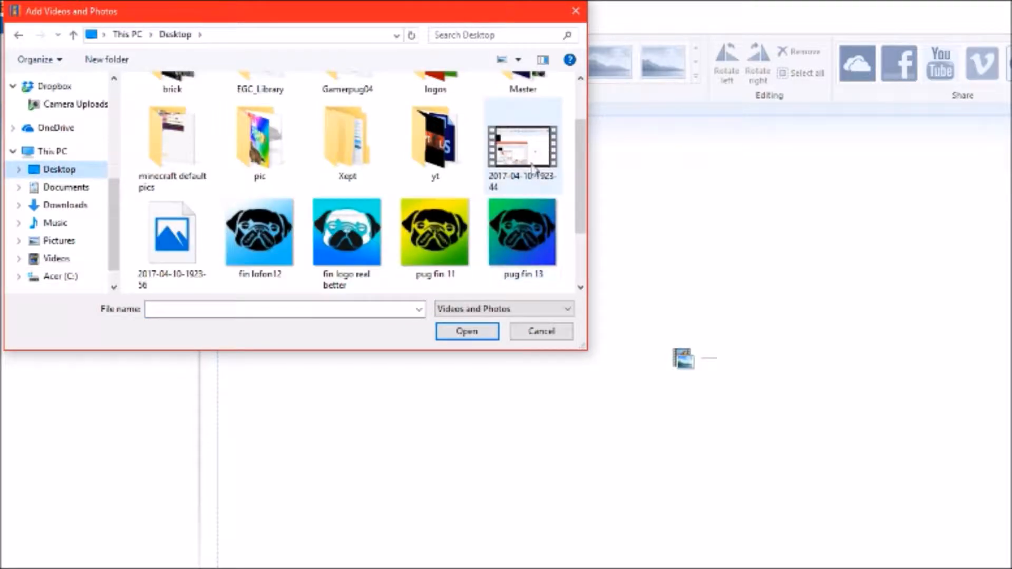
pyautogui.scroll(-1, 259, 201)
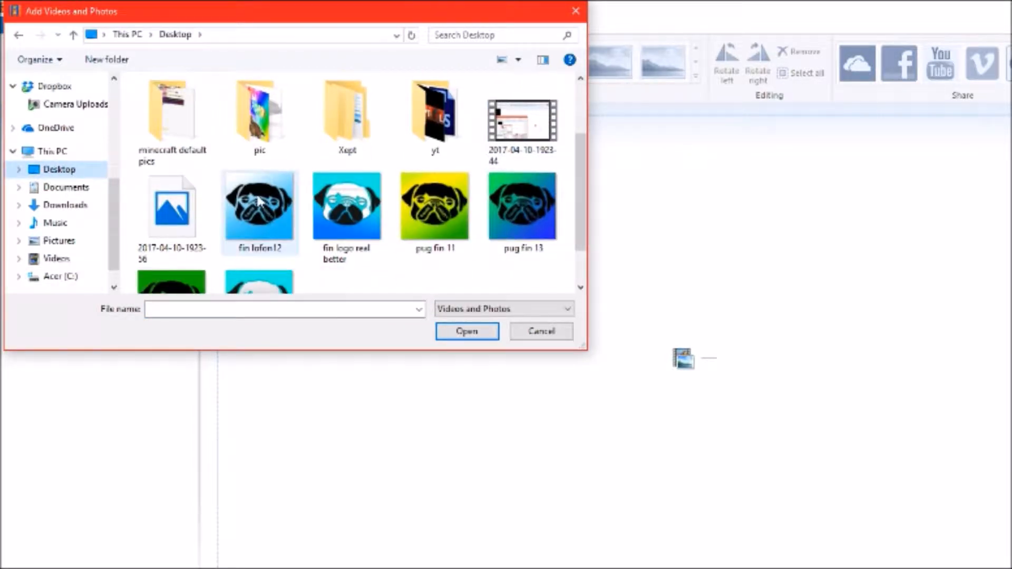
pyautogui.moveTo(580, 198); pyautogui.dragTo(582, 169)
pyautogui.click(514, 200)
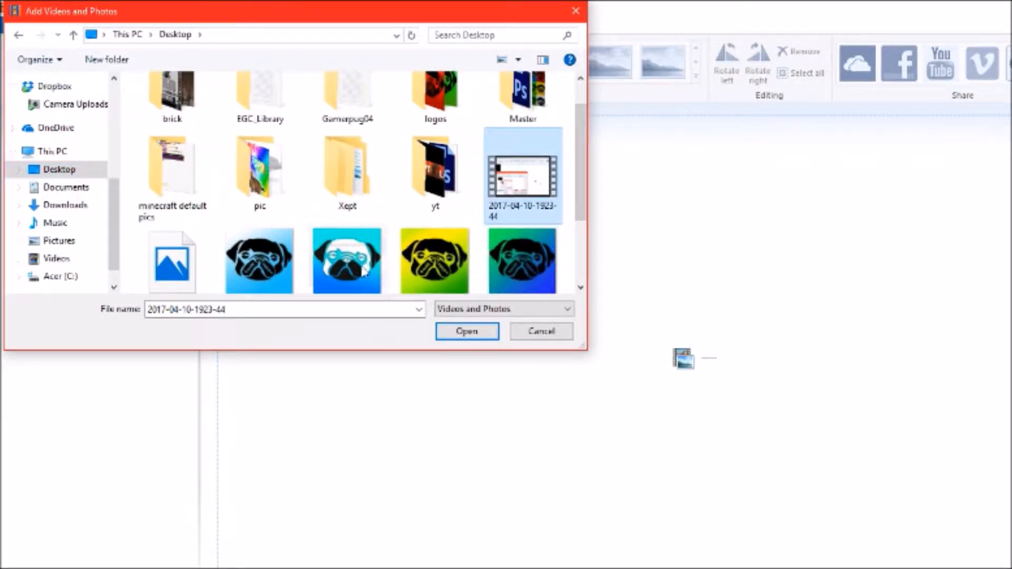
pyautogui.click(451, 334)
# Play the imported clip in the preview and pause it near its end
pyautogui.click(97, 275)
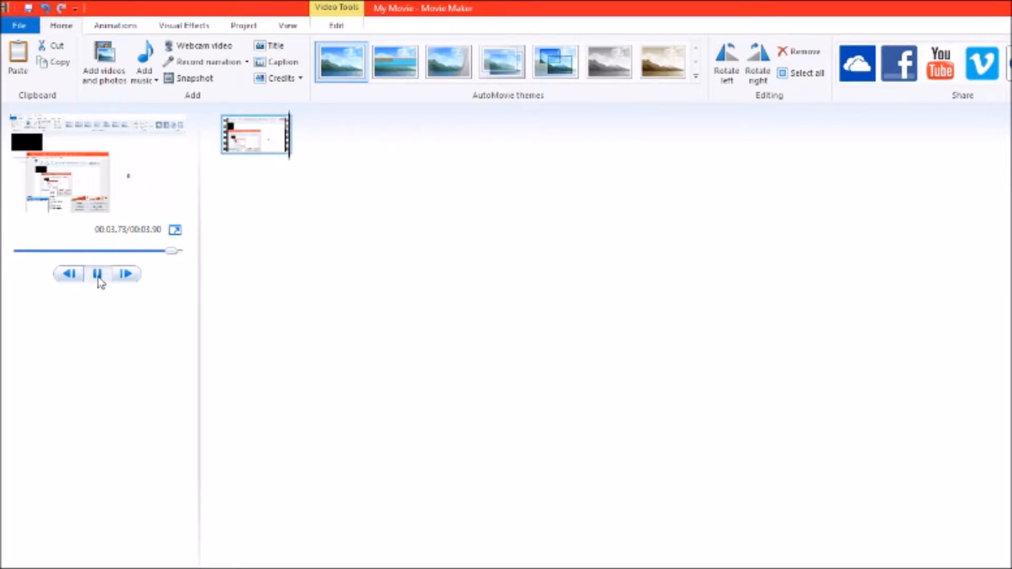
pyautogui.click(97, 274)
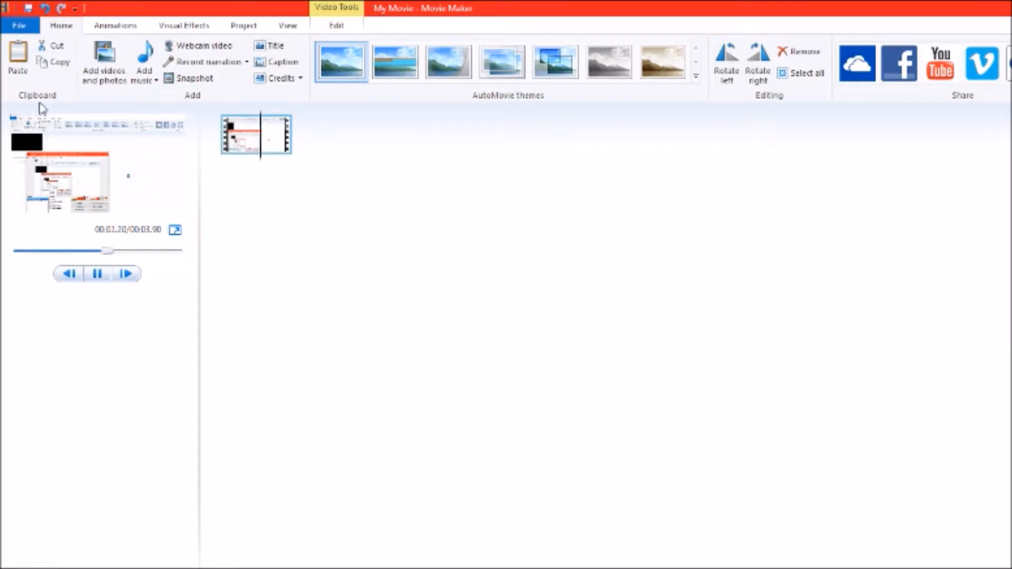
pyautogui.click(98, 273)
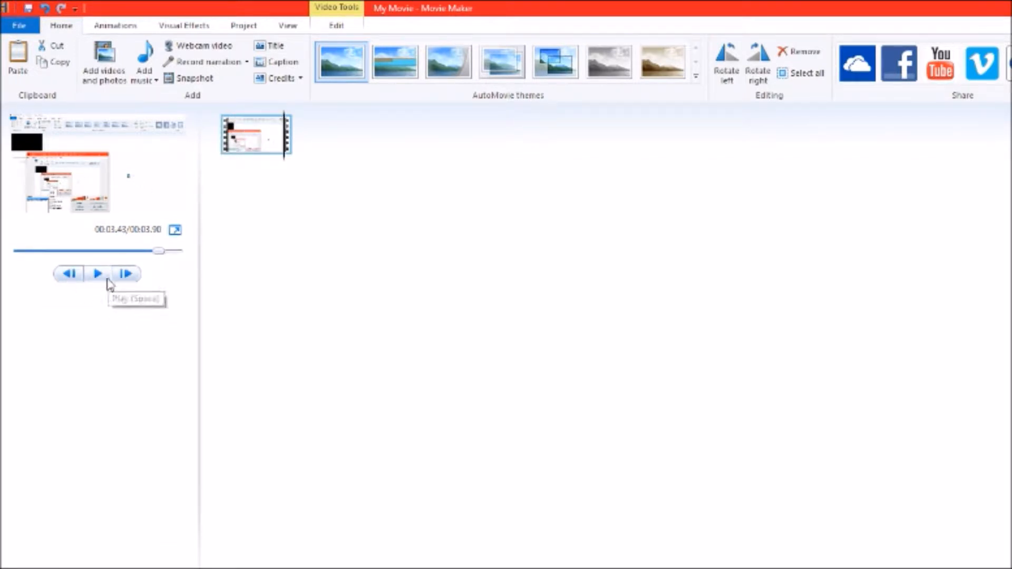
# Set the clip's audio fade in to Medium and its fade out to Slow, starting from the clip's beginning
pyautogui.click(338, 25)
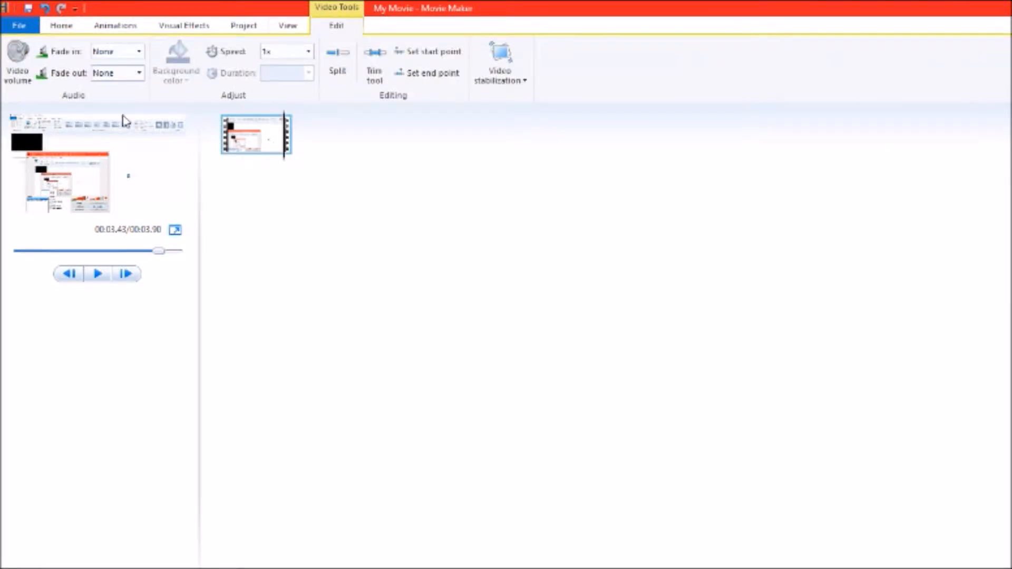
pyautogui.click(218, 161)
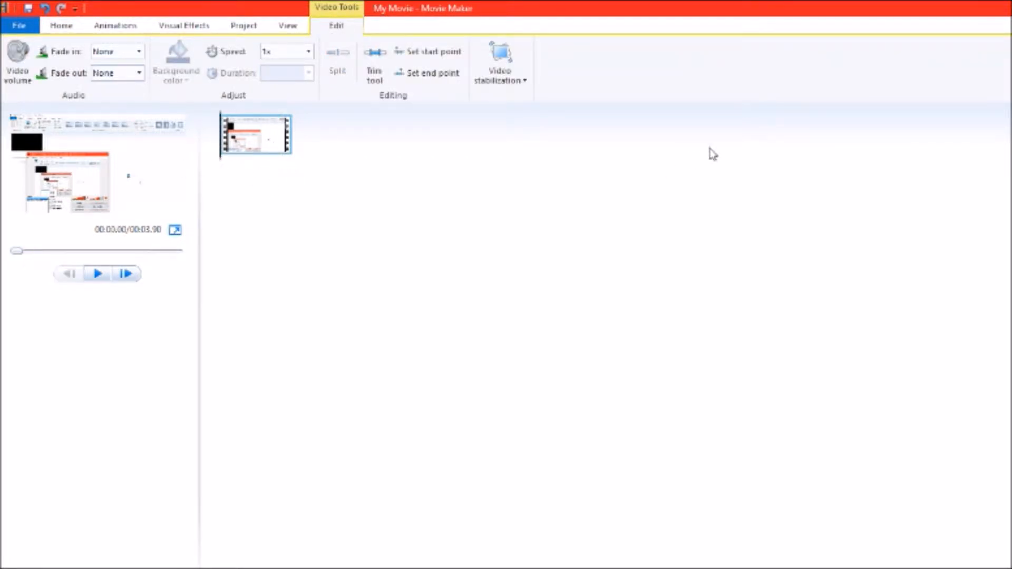
pyautogui.click(141, 51)
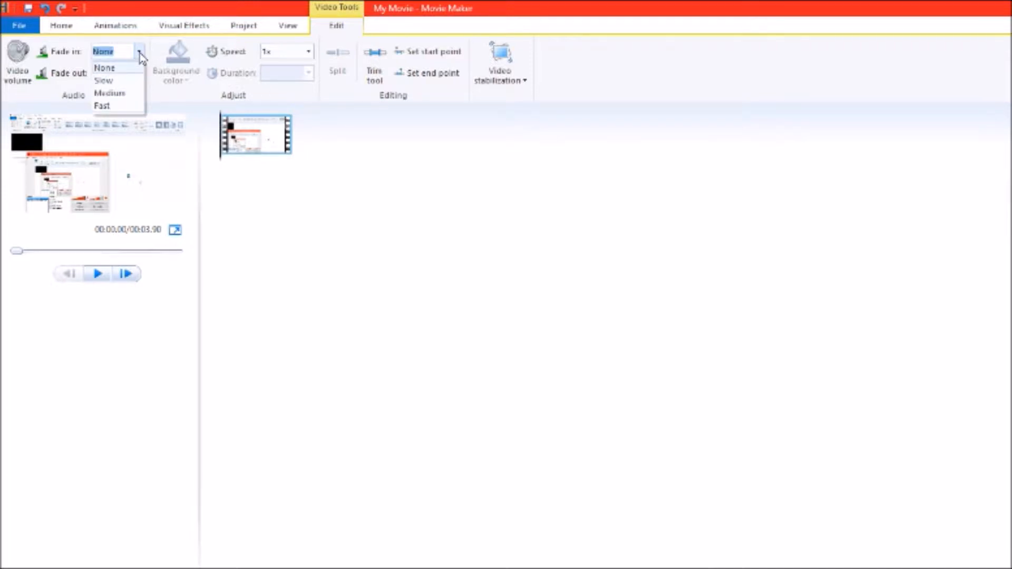
pyautogui.click(140, 73)
pyautogui.click(140, 73)
pyautogui.click(140, 51)
pyautogui.click(141, 51)
pyautogui.click(109, 93)
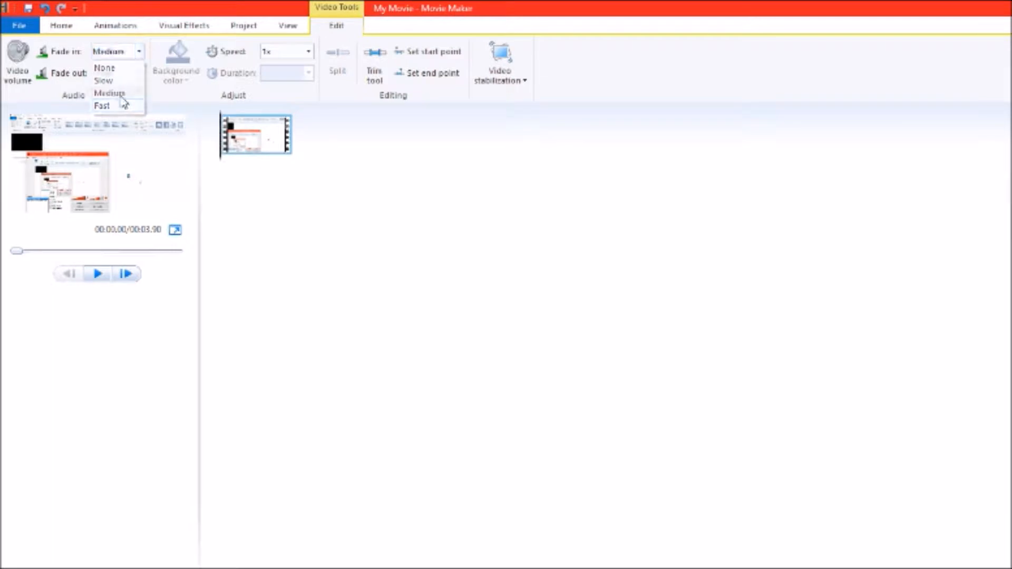
pyautogui.click(140, 73)
pyautogui.click(104, 102)
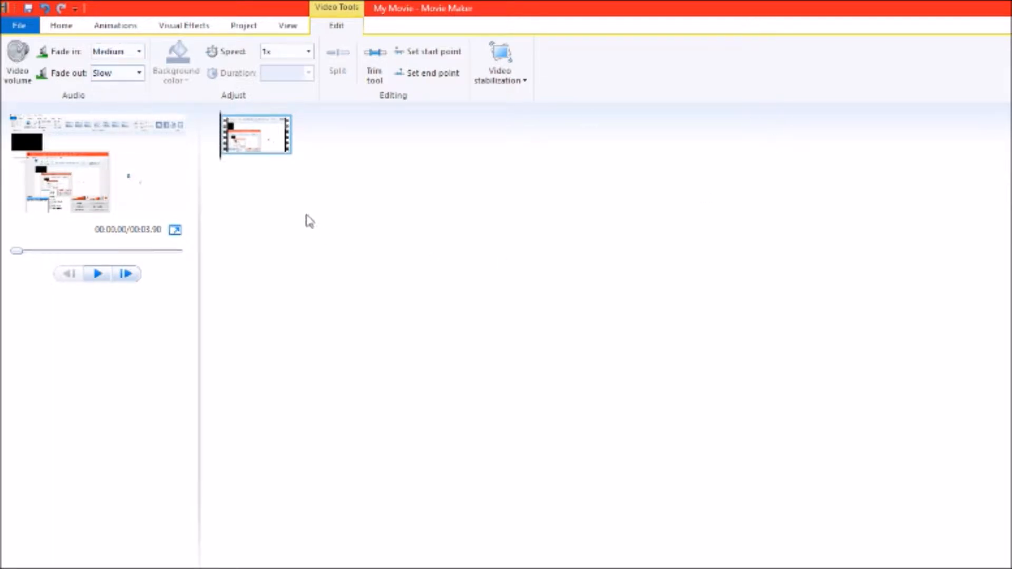
# Check the clip's video volume setting and play the clip in the preview
pyautogui.click(29, 78)
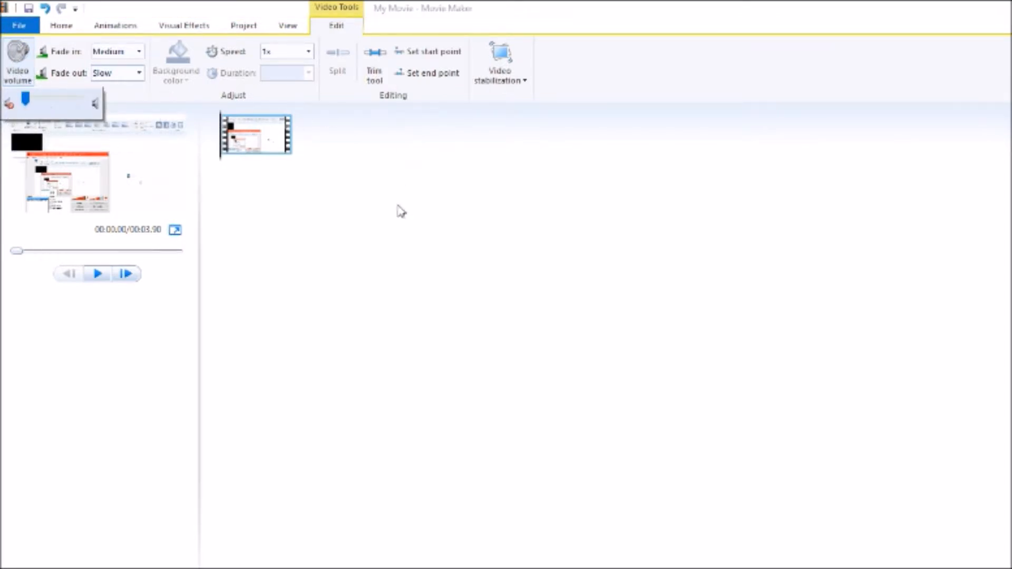
pyautogui.click(401, 211)
pyautogui.click(100, 275)
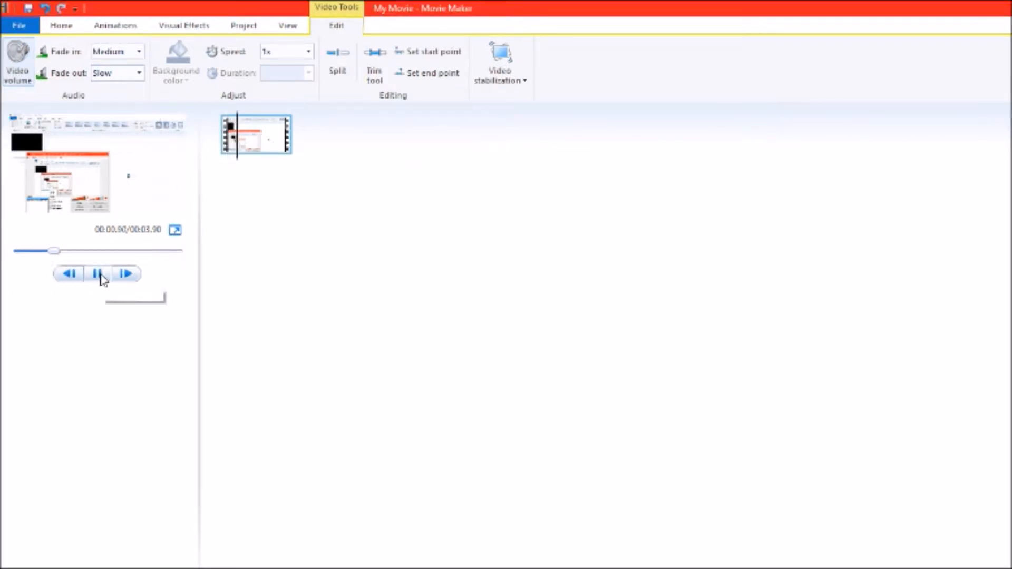
# Try the clip at 2x speed in the preview and restore its speed to 1x
pyautogui.click(309, 52)
pyautogui.click(280, 163)
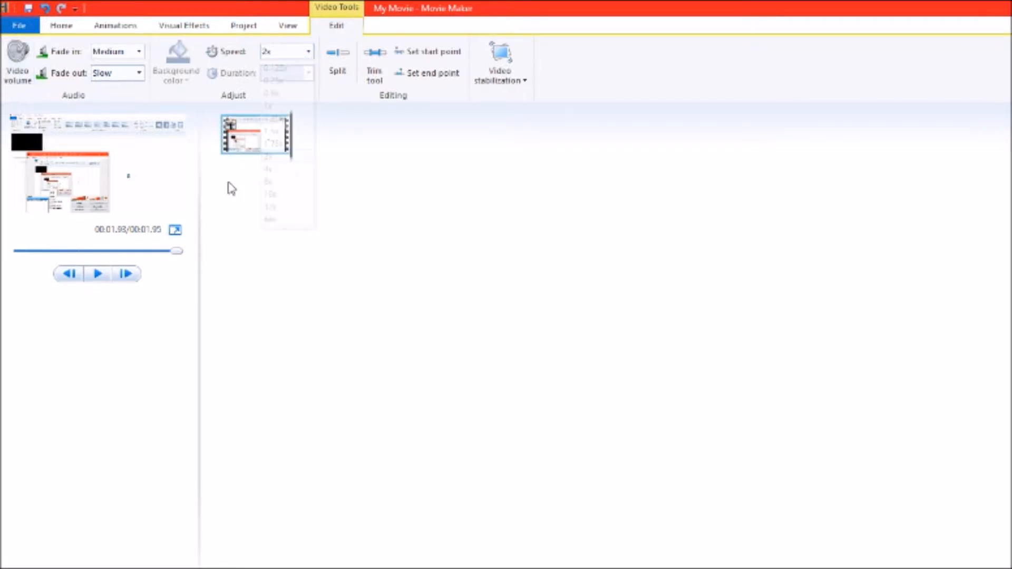
pyautogui.click(105, 274)
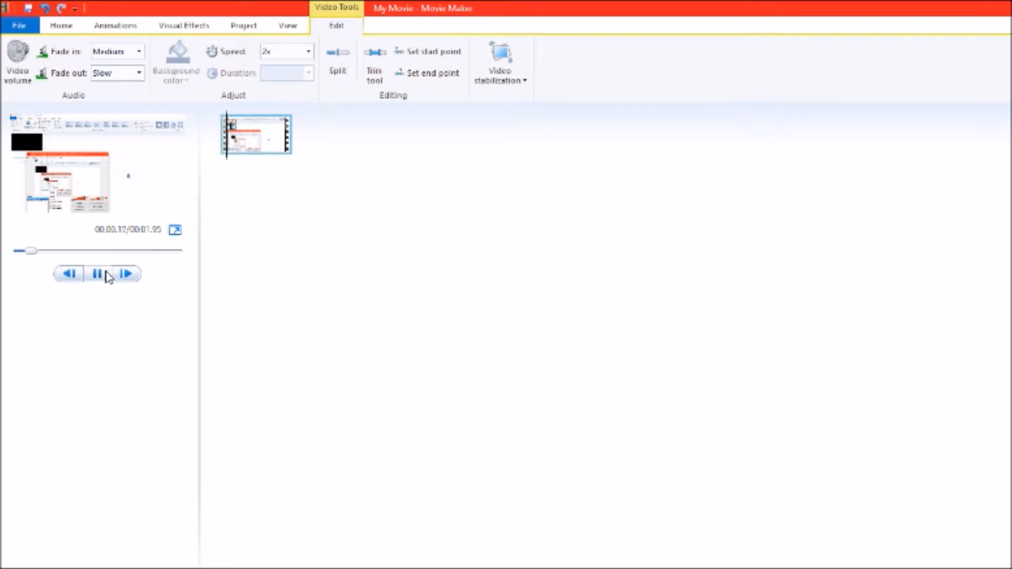
pyautogui.click(309, 54)
pyautogui.click(269, 106)
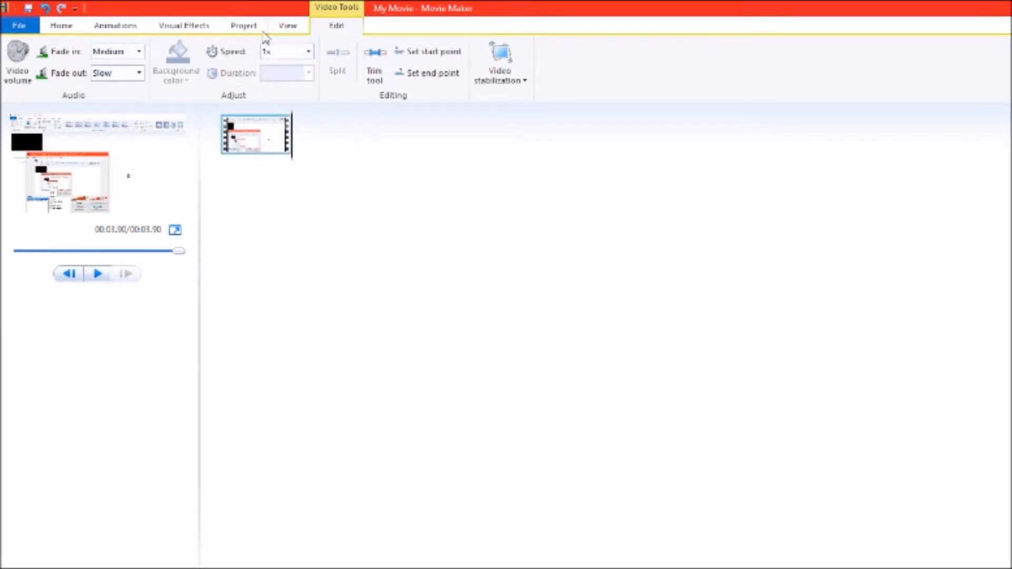
pyautogui.click(184, 27)
pyautogui.click(109, 25)
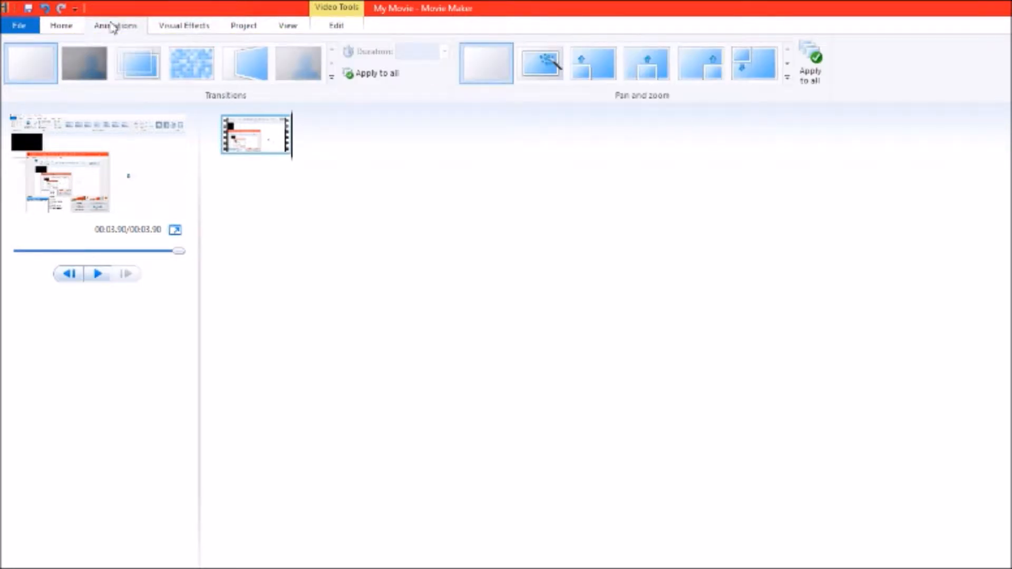
pyautogui.click(186, 29)
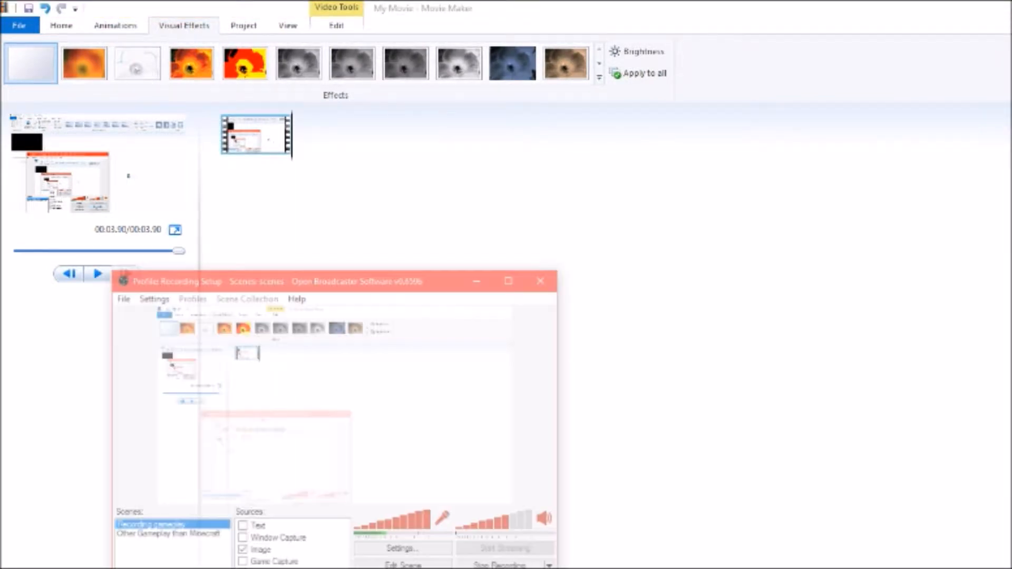
pyautogui.click(599, 63)
pyautogui.click(600, 65)
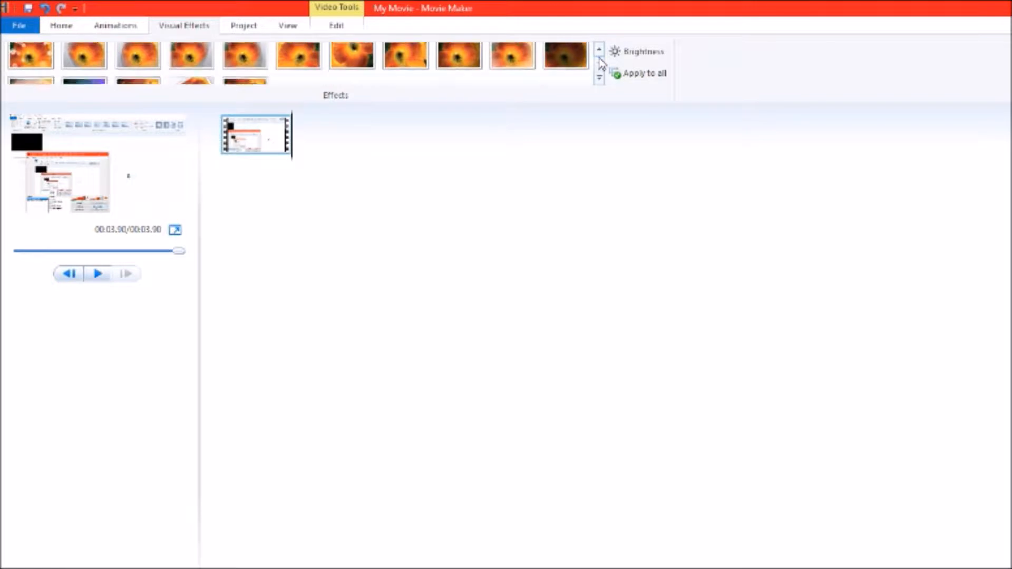
pyautogui.click(62, 26)
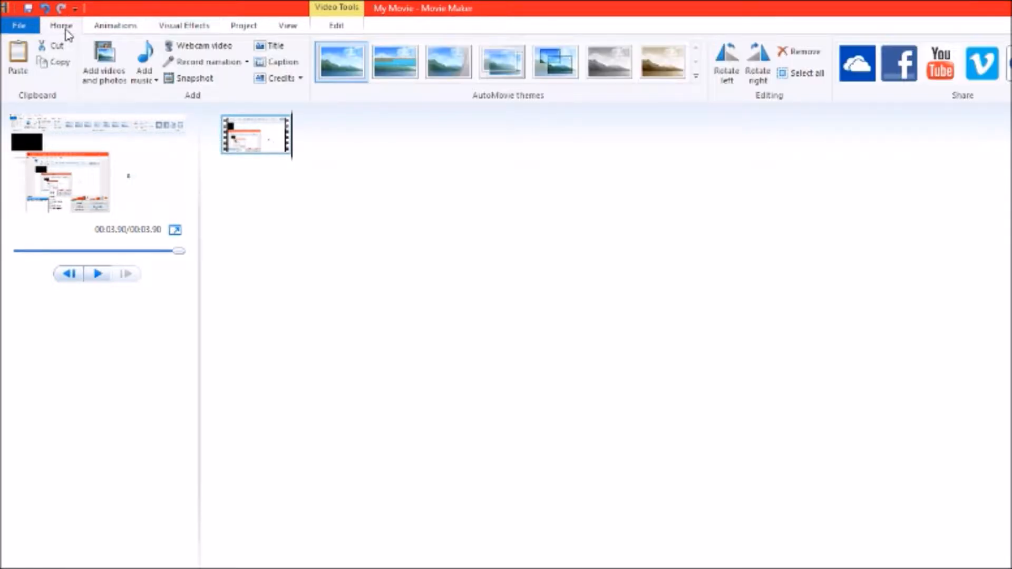
# Try the pixelating visual effect on the clip and play it in the preview
pyautogui.click(262, 138)
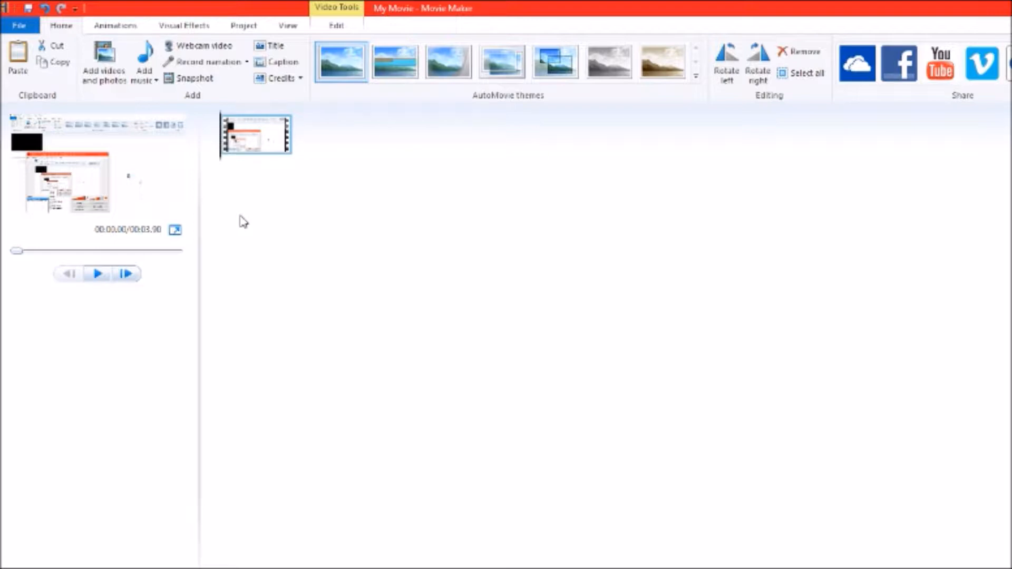
pyautogui.click(181, 27)
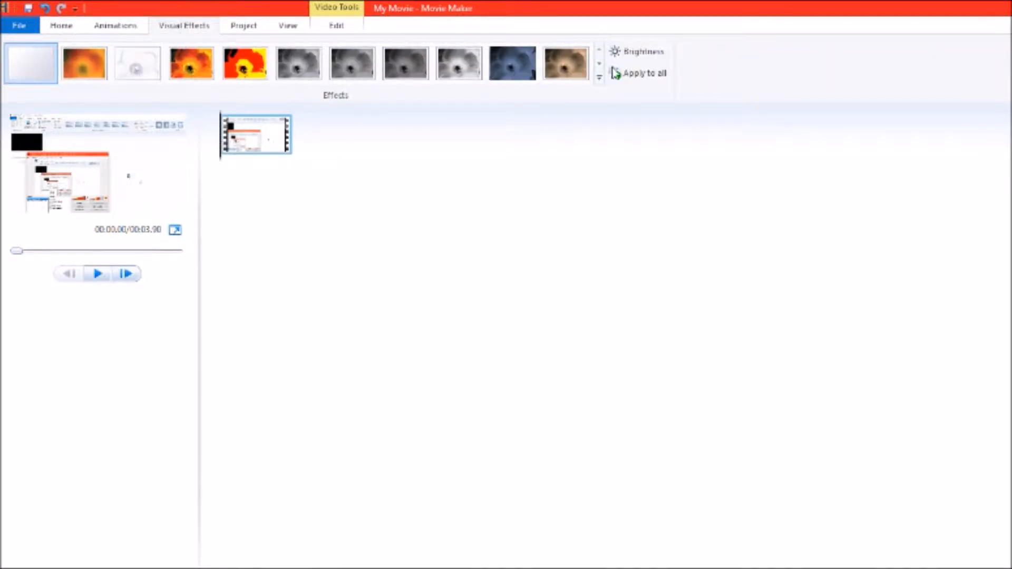
pyautogui.click(600, 66)
pyautogui.click(599, 66)
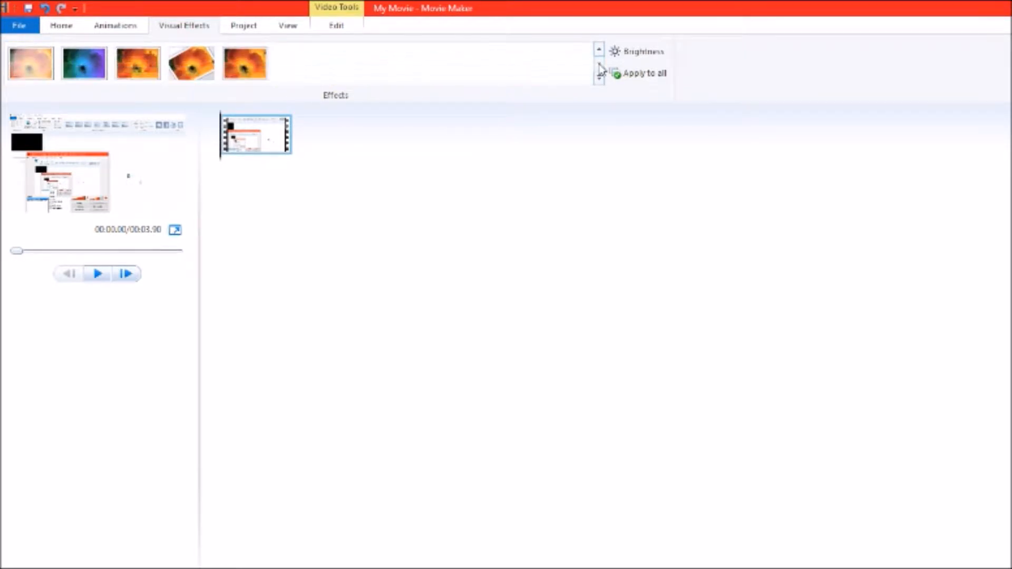
pyautogui.click(138, 64)
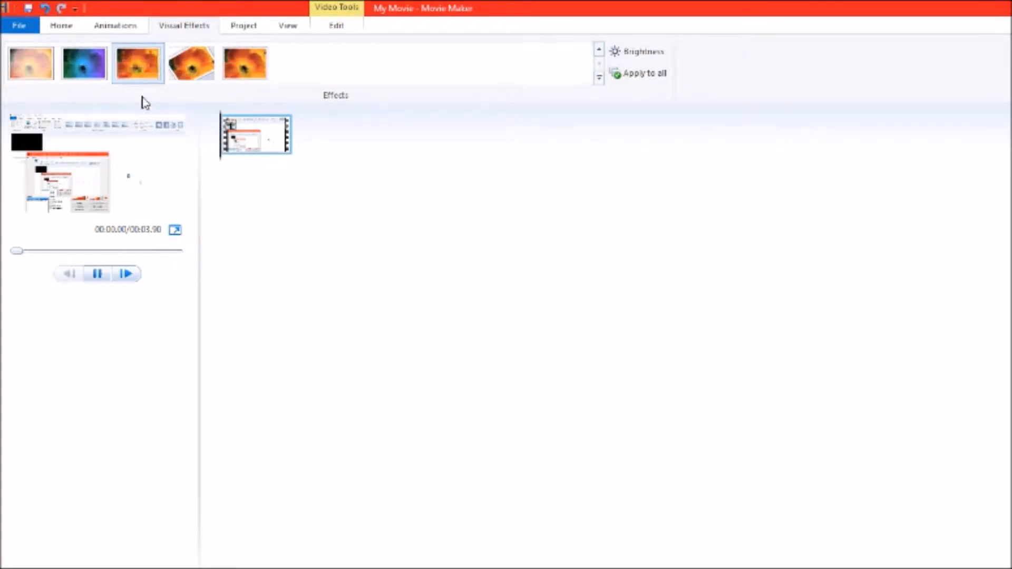
pyautogui.click(98, 274)
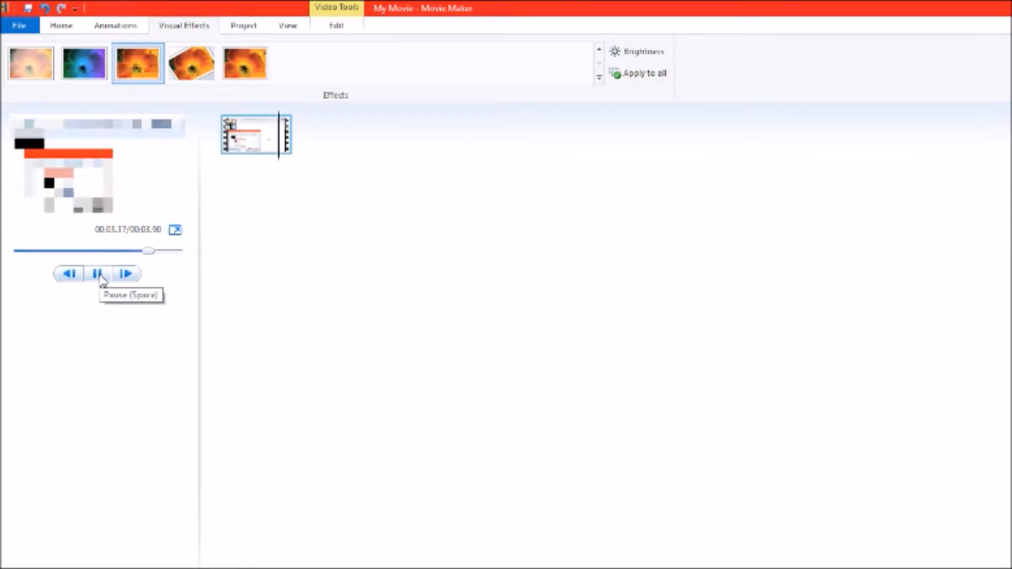
# Try the blue-purple color effect and the pale fade effect on the clip, playing each in the preview
pyautogui.click(98, 71)
pyautogui.click(104, 274)
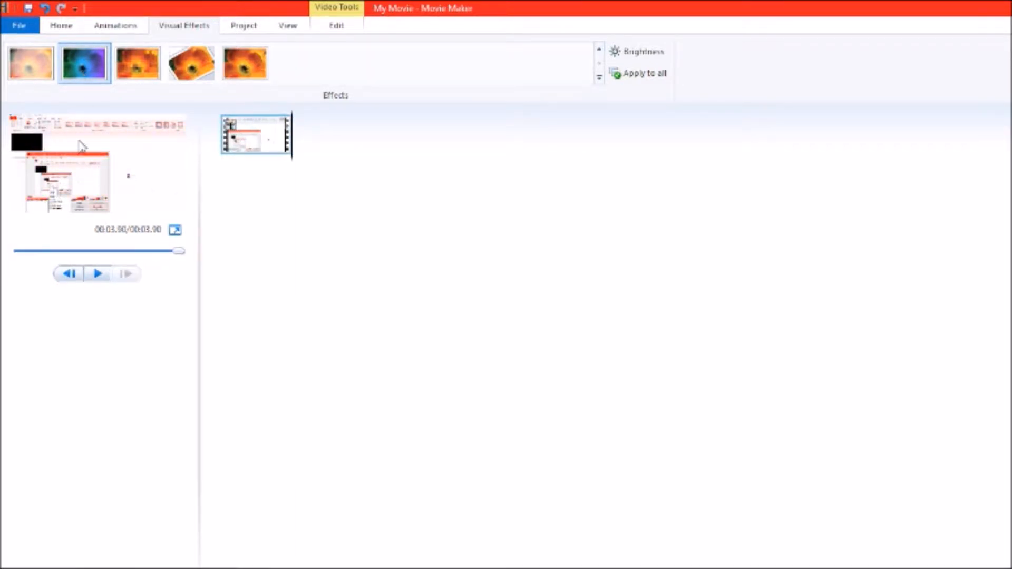
pyautogui.click(30, 79)
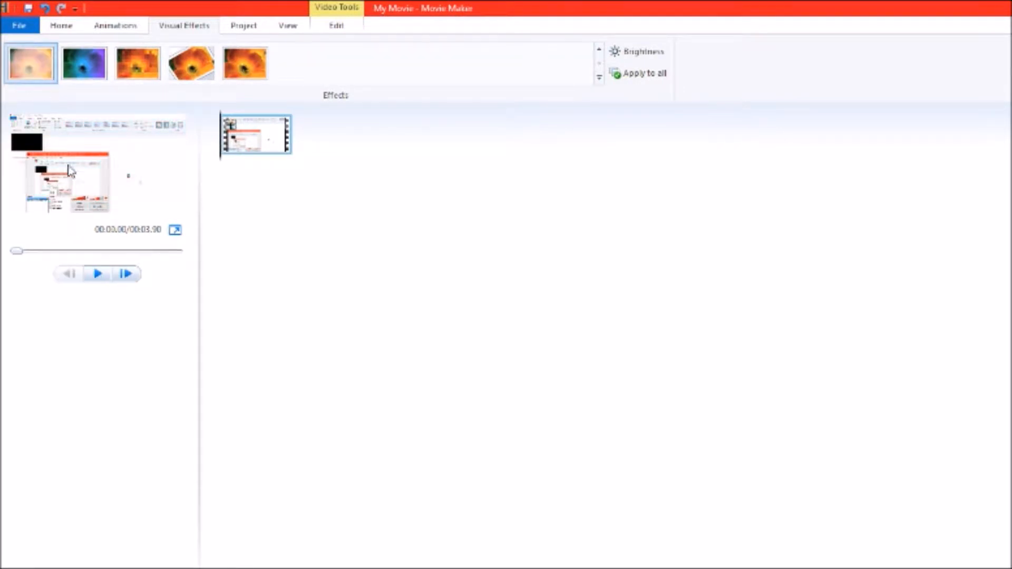
pyautogui.click(97, 274)
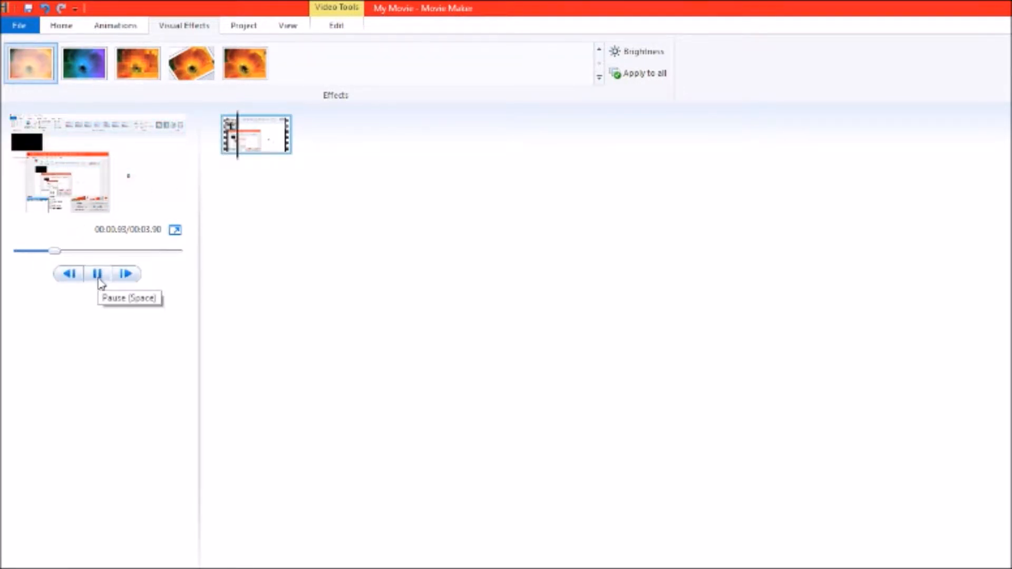
# Try the red-and-yellow high-contrast and posterized visual effects on the clip, and apply the blurred orange flower effect
pyautogui.click(601, 55)
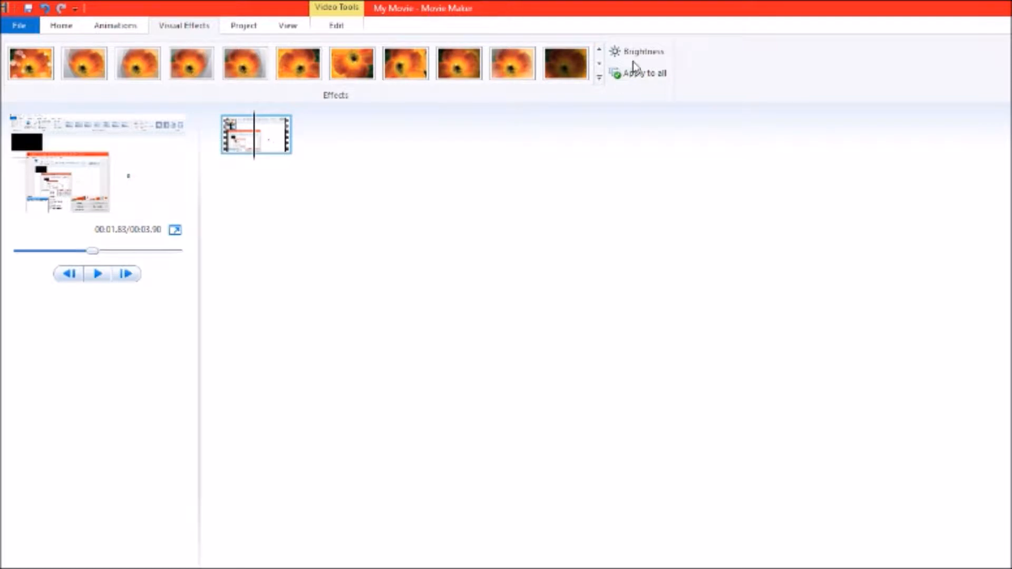
pyautogui.click(599, 63)
pyautogui.click(264, 62)
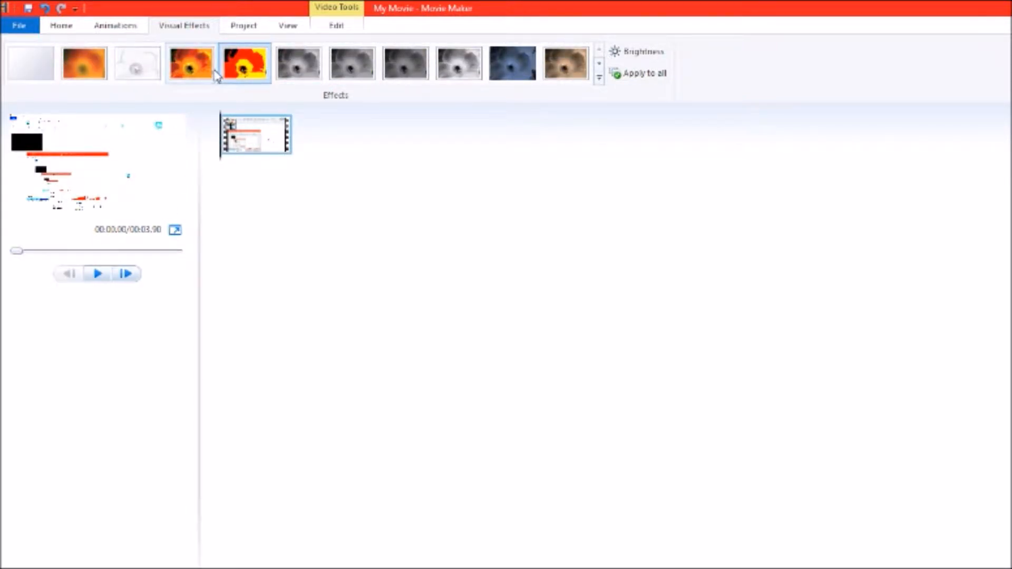
pyautogui.click(180, 79)
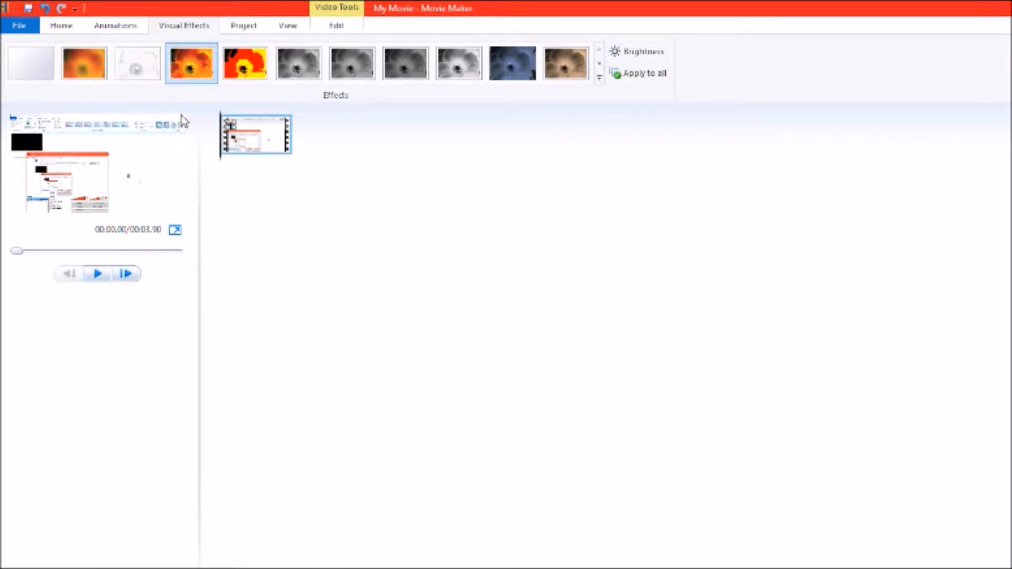
pyautogui.click(100, 79)
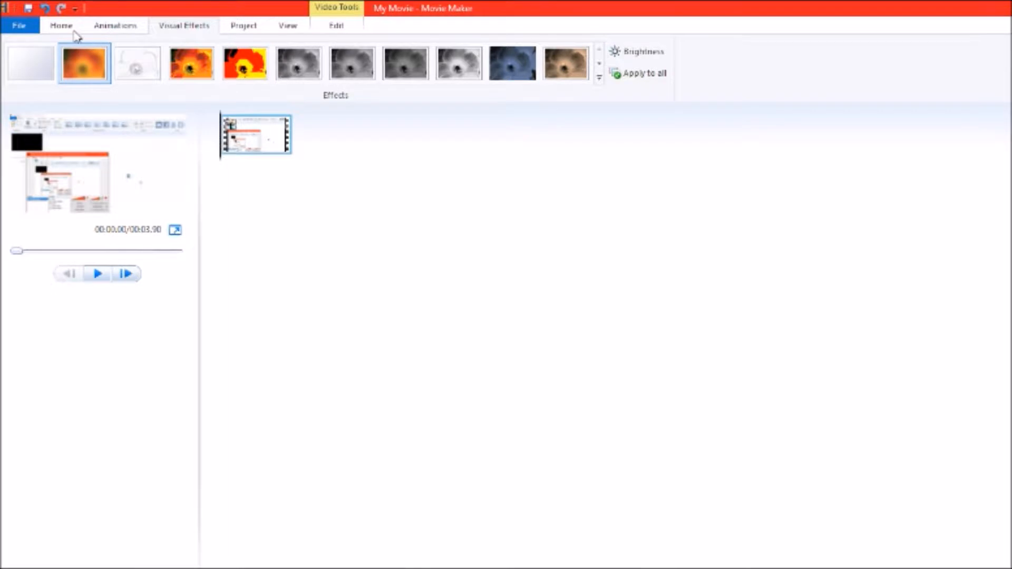
# Insert a title card before the video clip, keeping the default title text
pyautogui.click(74, 31)
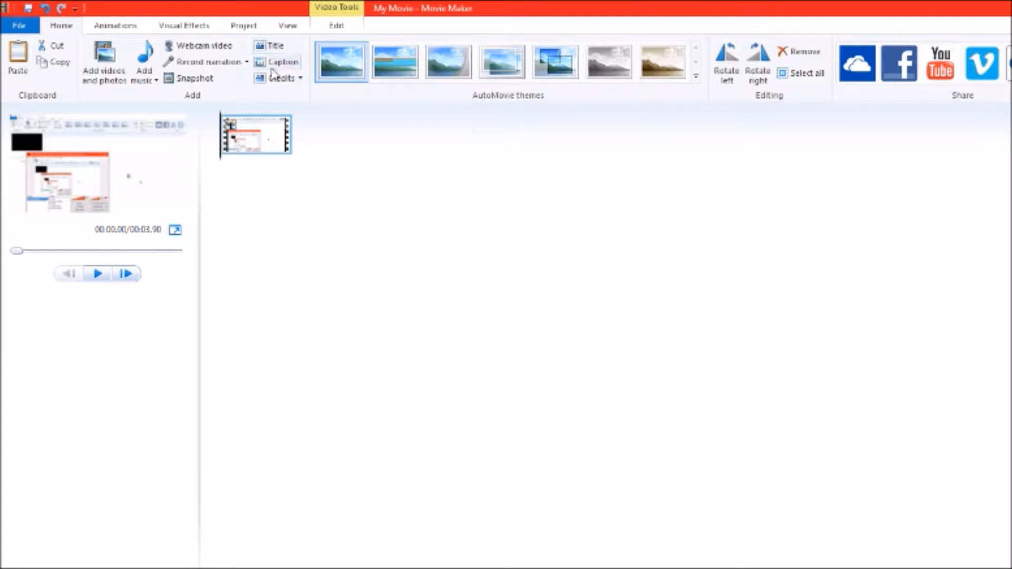
pyautogui.click(275, 48)
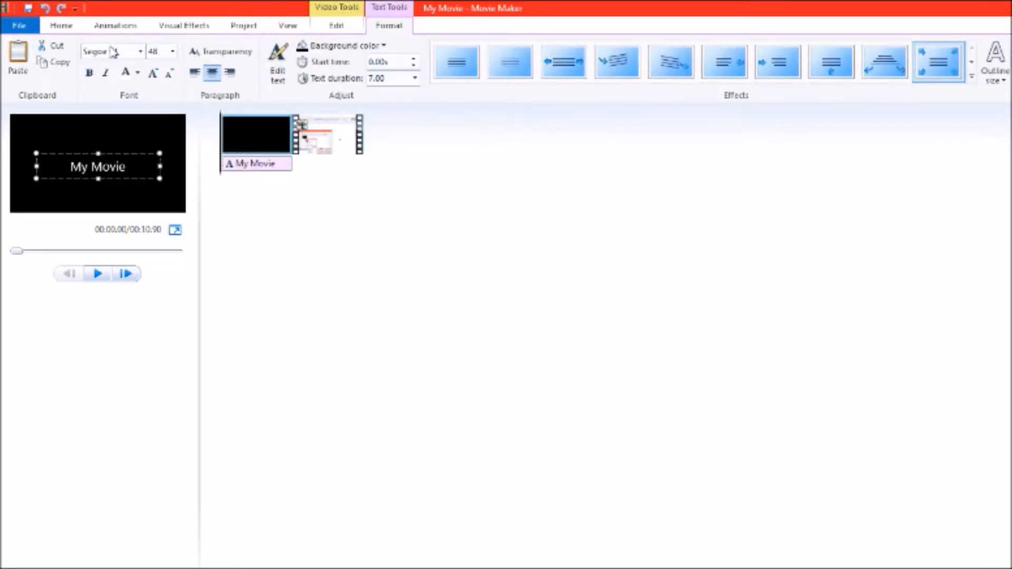
pyautogui.click(73, 30)
pyautogui.click(393, 29)
# Play the title card in the preview from its start, and stop at the beginning of the clip
pyautogui.click(96, 274)
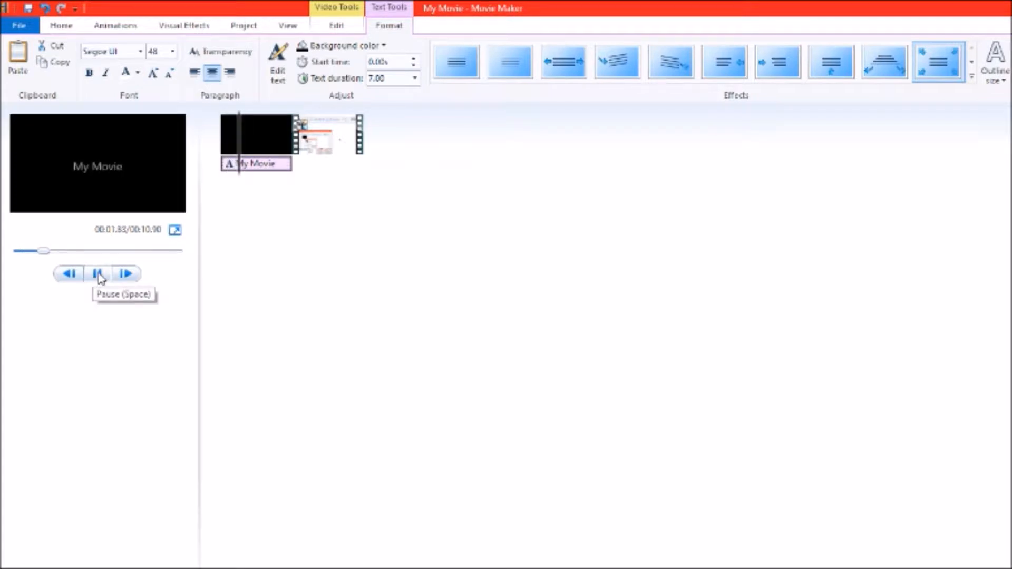
pyautogui.click(100, 276)
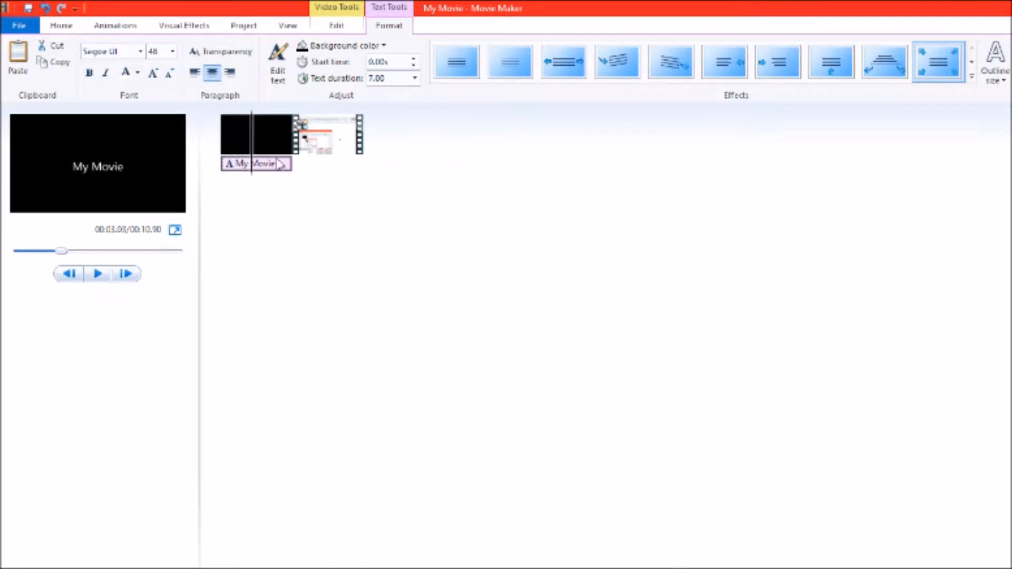
pyautogui.click(204, 190)
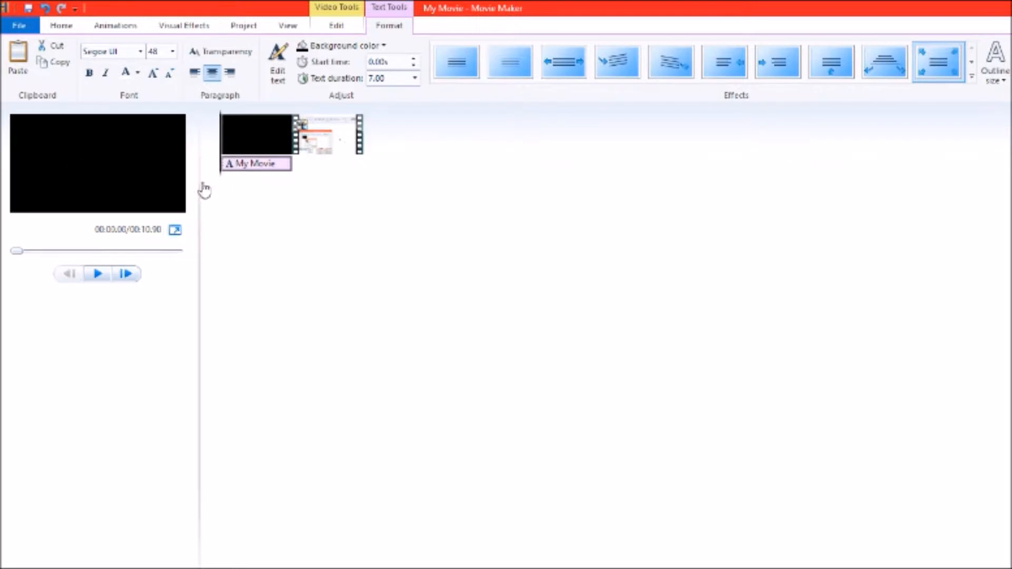
pyautogui.click(93, 274)
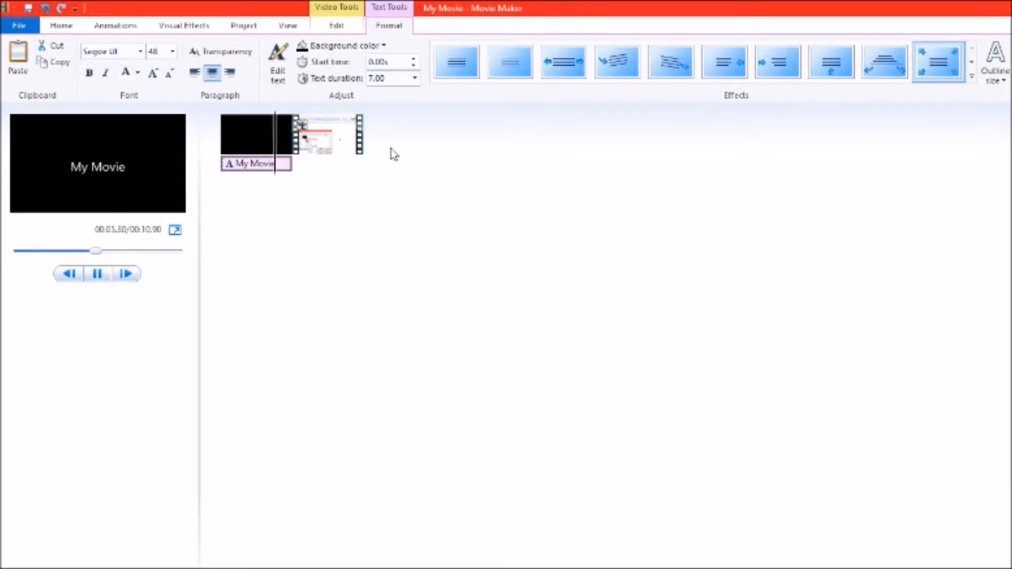
pyautogui.click(346, 152)
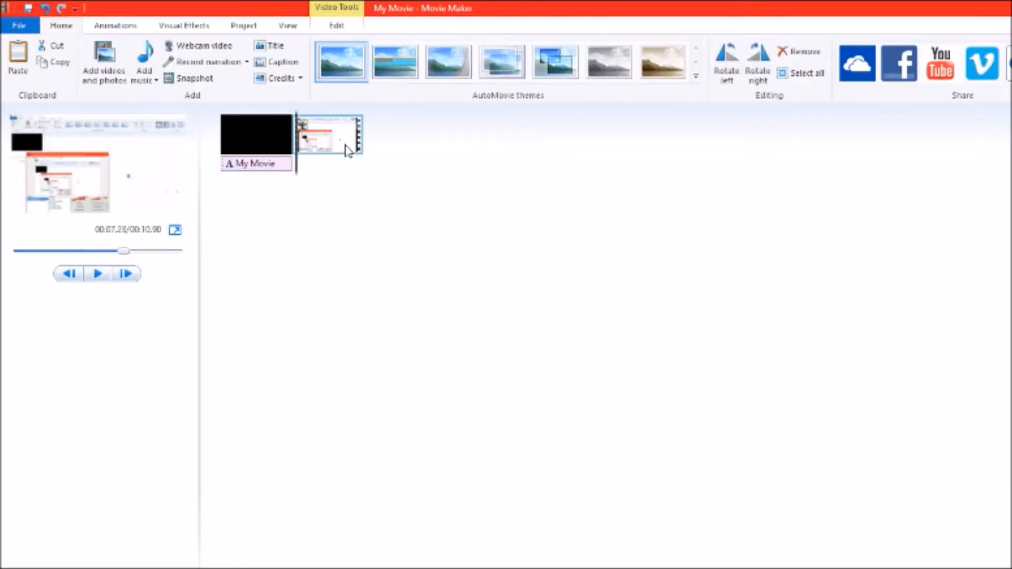
# Set the title card's background to a custom blue (red 21, green 26, blue 210) and save it among the custom colors
pyautogui.click(235, 174)
pyautogui.press('Home')
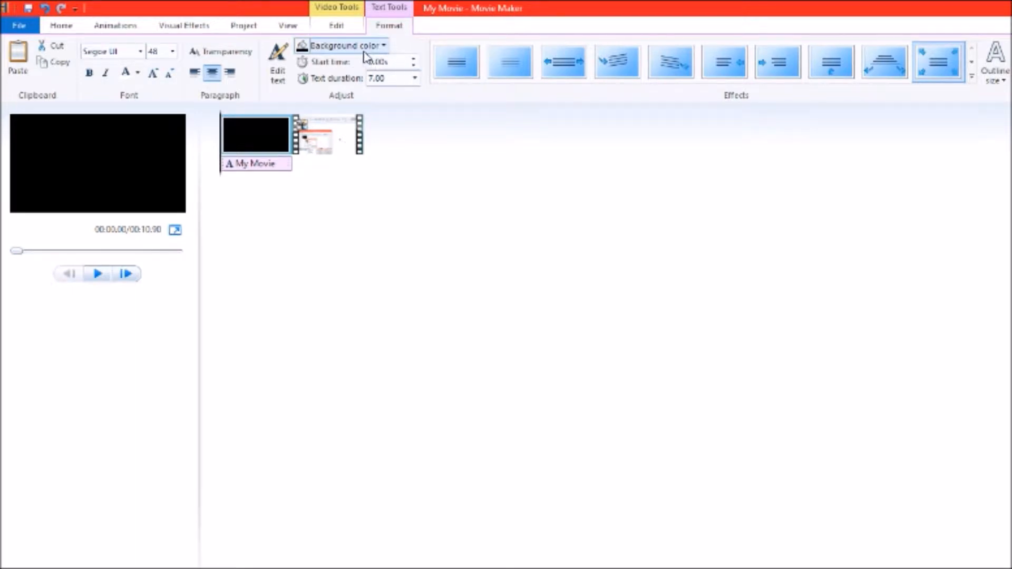
pyautogui.click(338, 46)
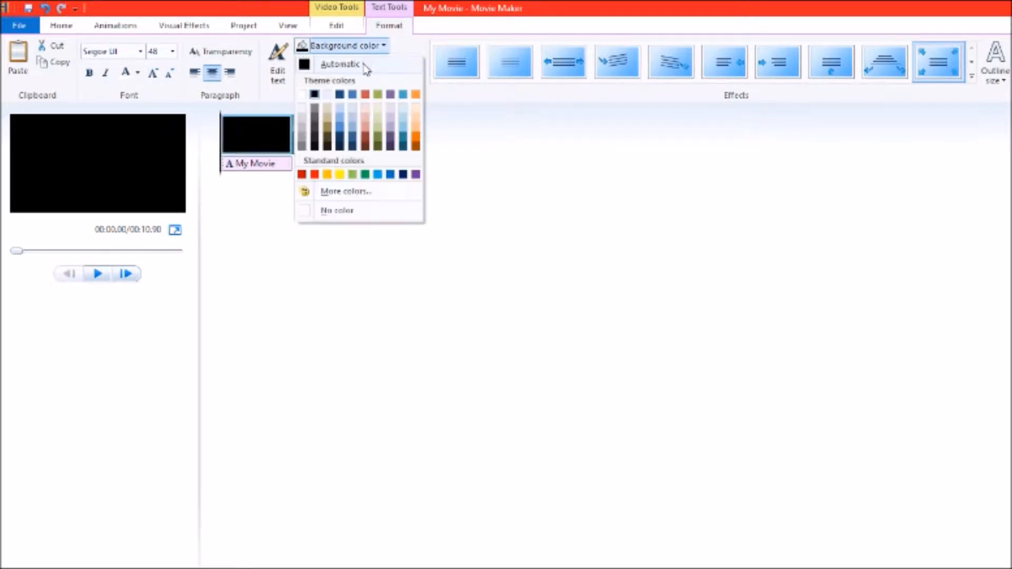
pyautogui.click(356, 200)
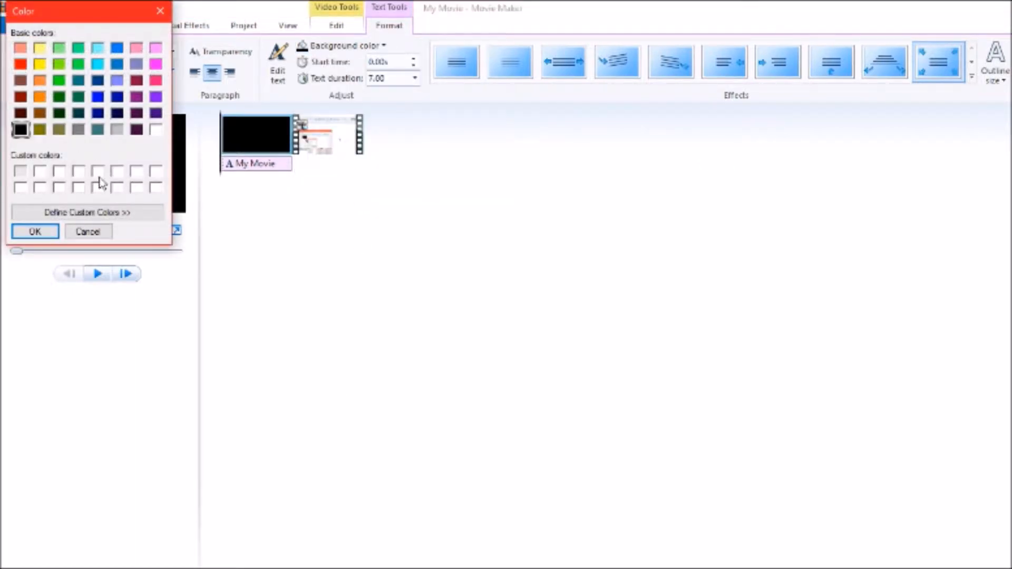
pyautogui.click(79, 215)
pyautogui.moveTo(268, 144); pyautogui.dragTo(263, 54)
pyautogui.moveTo(334, 166); pyautogui.dragTo(337, 106)
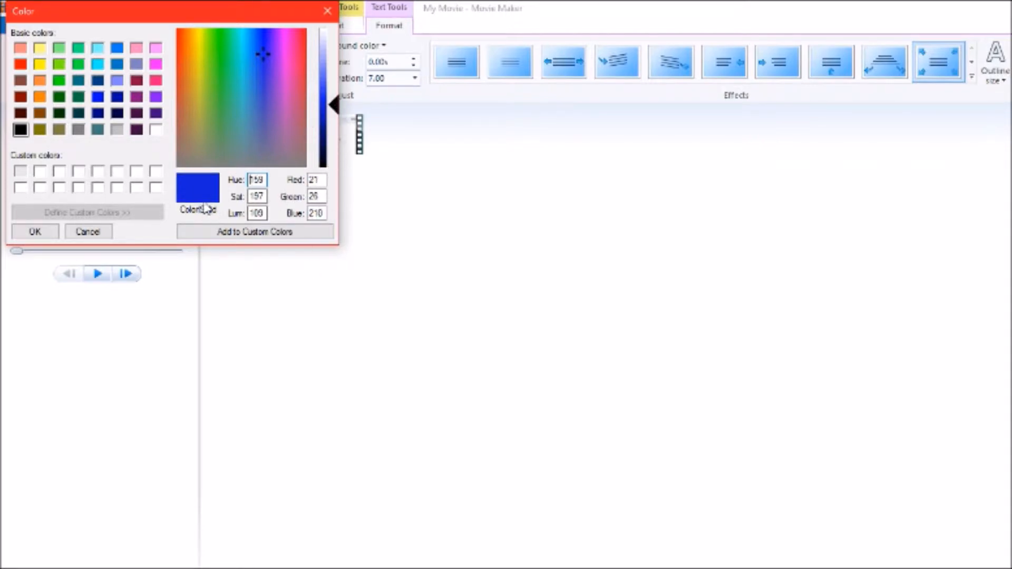
pyautogui.click(223, 234)
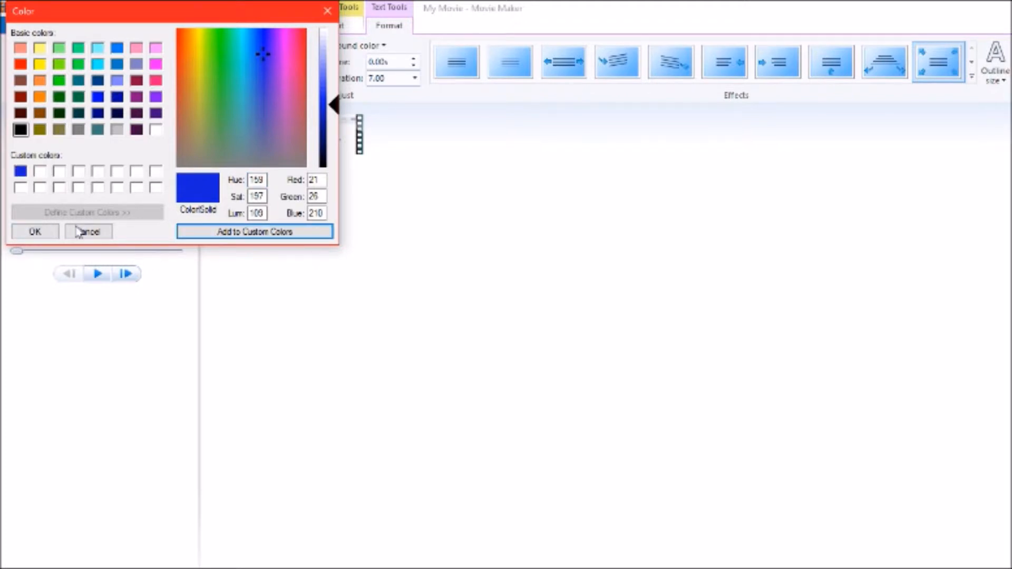
pyautogui.click(33, 233)
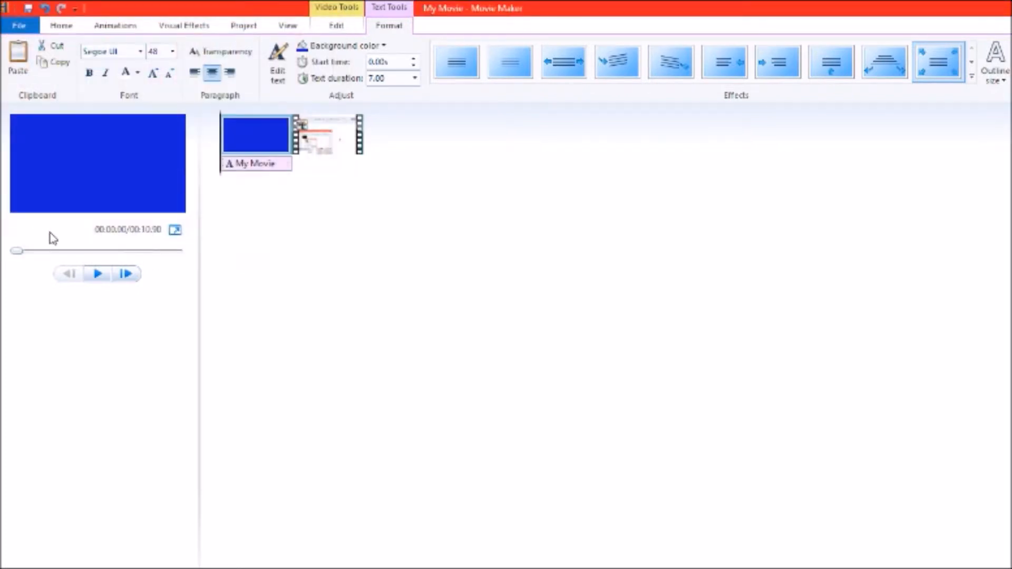
# Play the title card in the preview and left-align its text
pyautogui.click(97, 274)
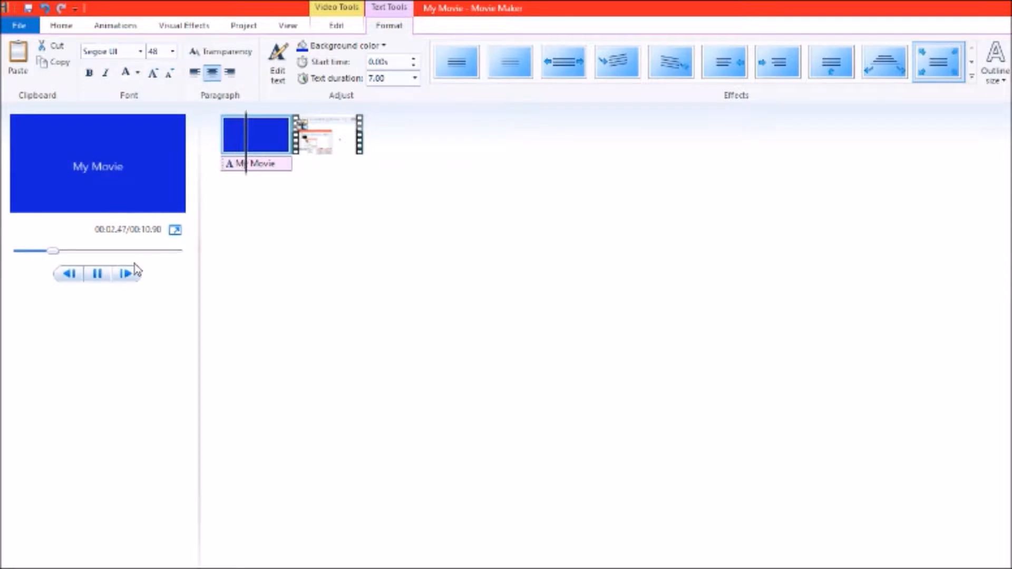
pyautogui.click(195, 73)
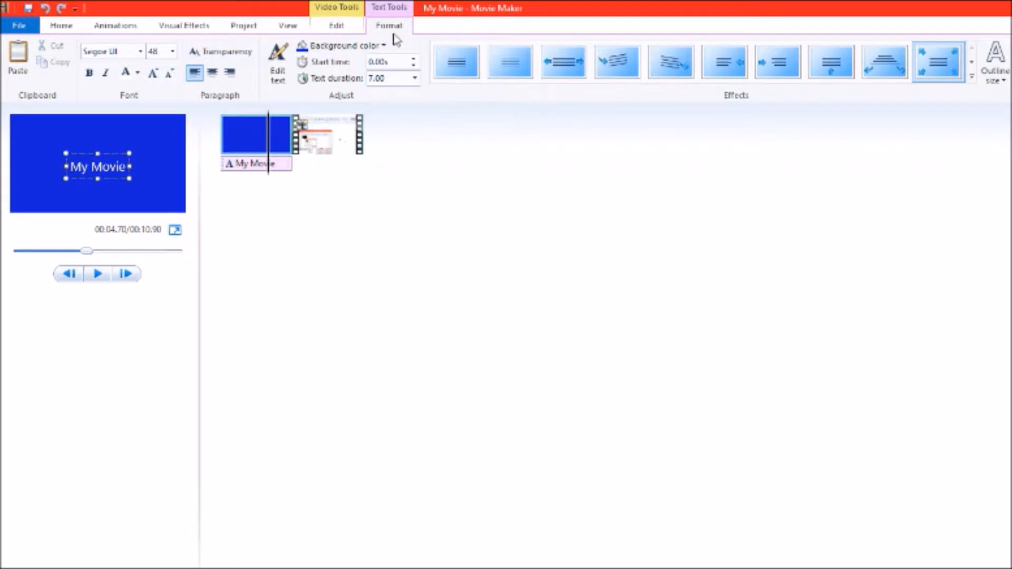
pyautogui.click(358, 28)
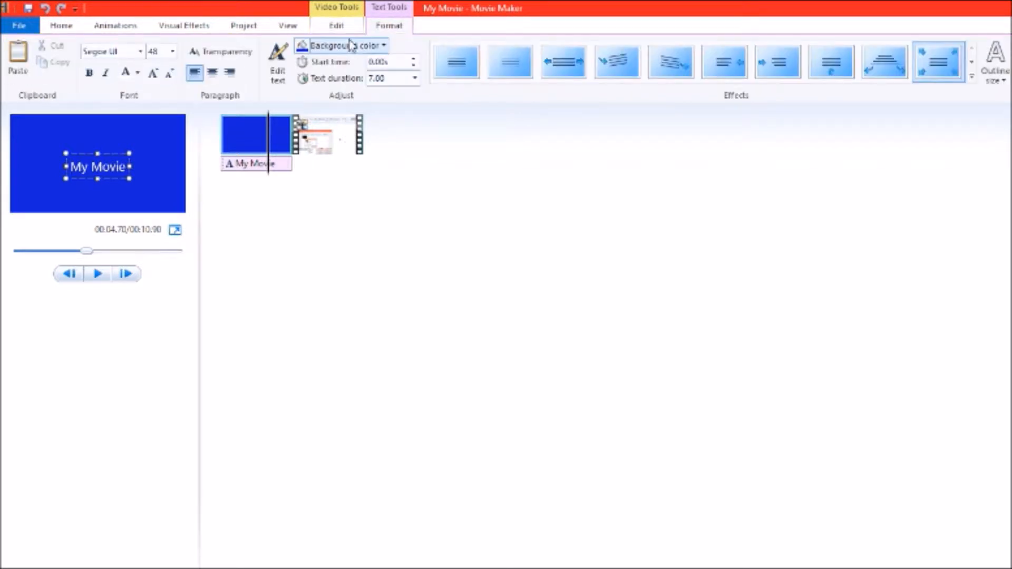
pyautogui.click(338, 26)
pyautogui.click(383, 26)
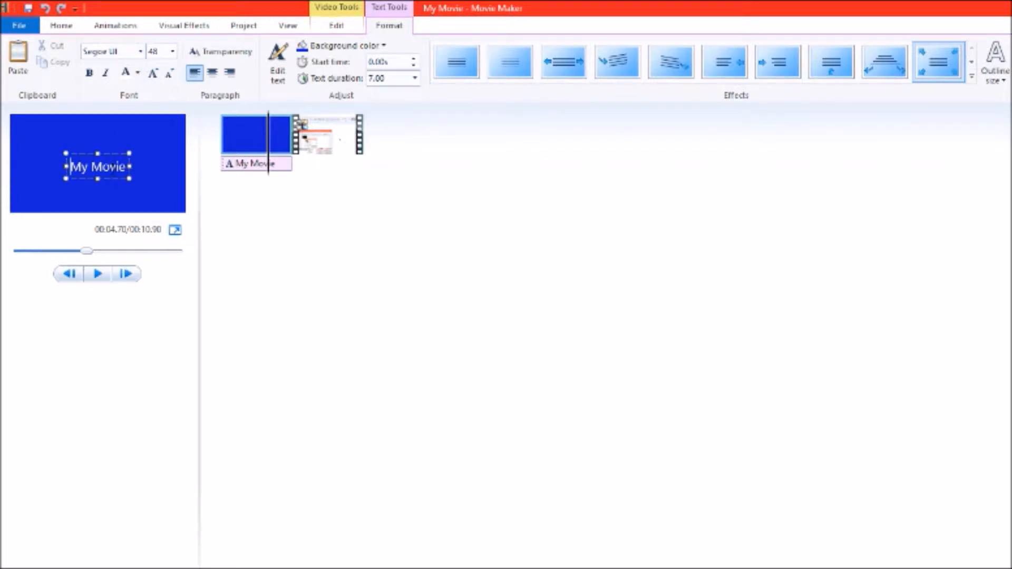
# Try Cambria Math on the title text and set its font to Minecraft
pyautogui.hotkey('ctrl', 'a')
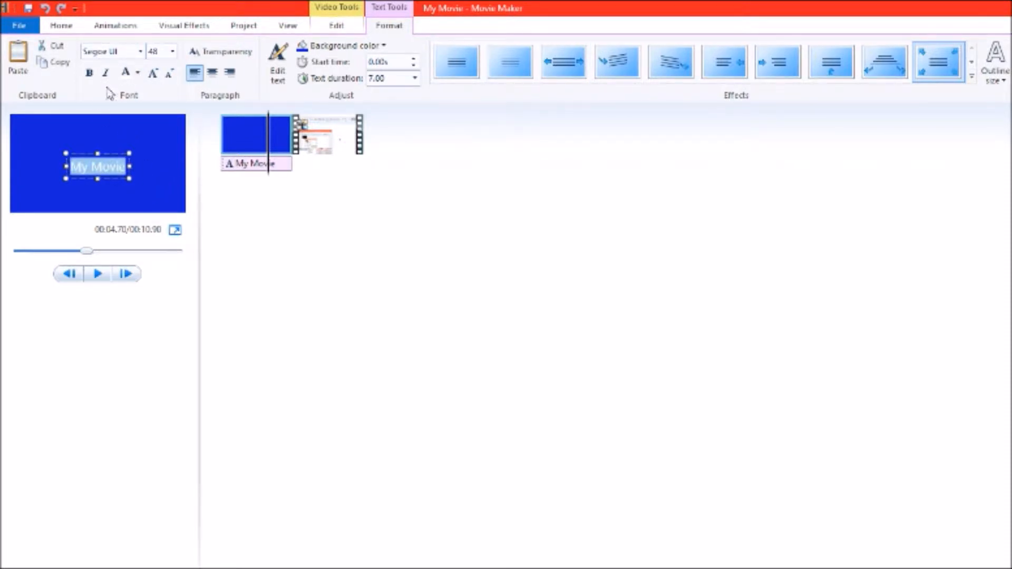
pyautogui.click(269, 232)
pyautogui.click(139, 52)
pyautogui.click(135, 100)
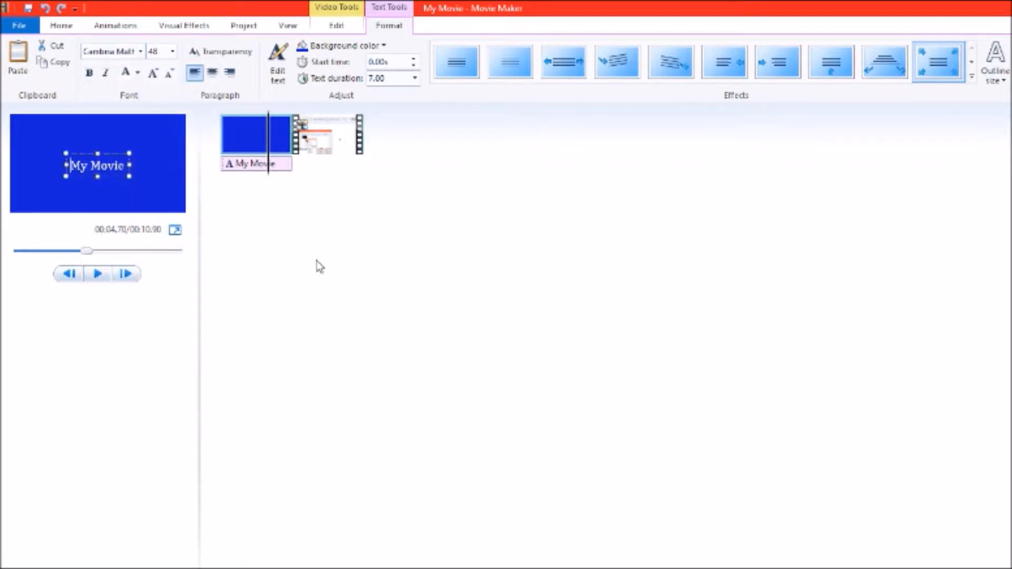
pyautogui.click(141, 51)
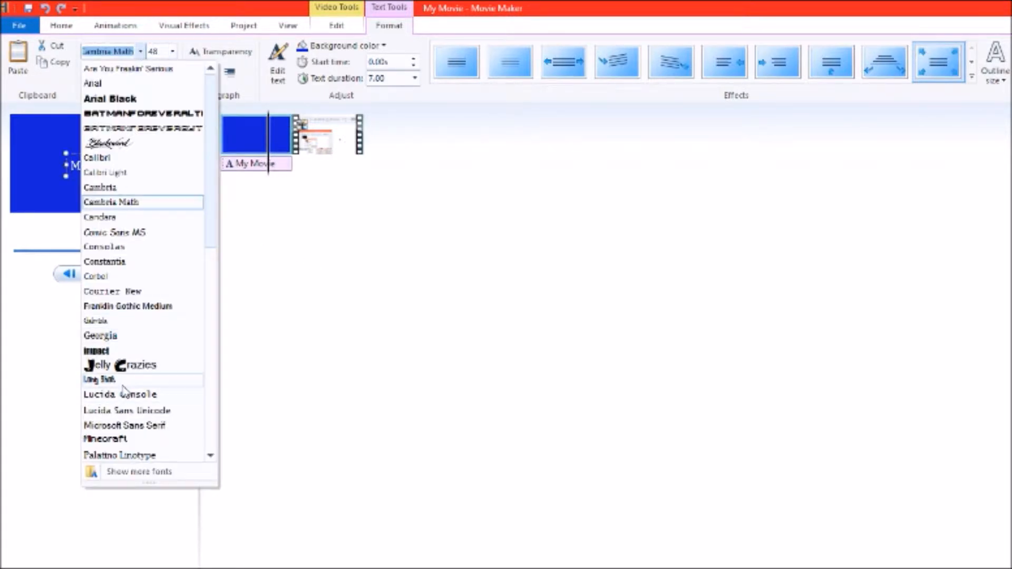
pyautogui.click(116, 439)
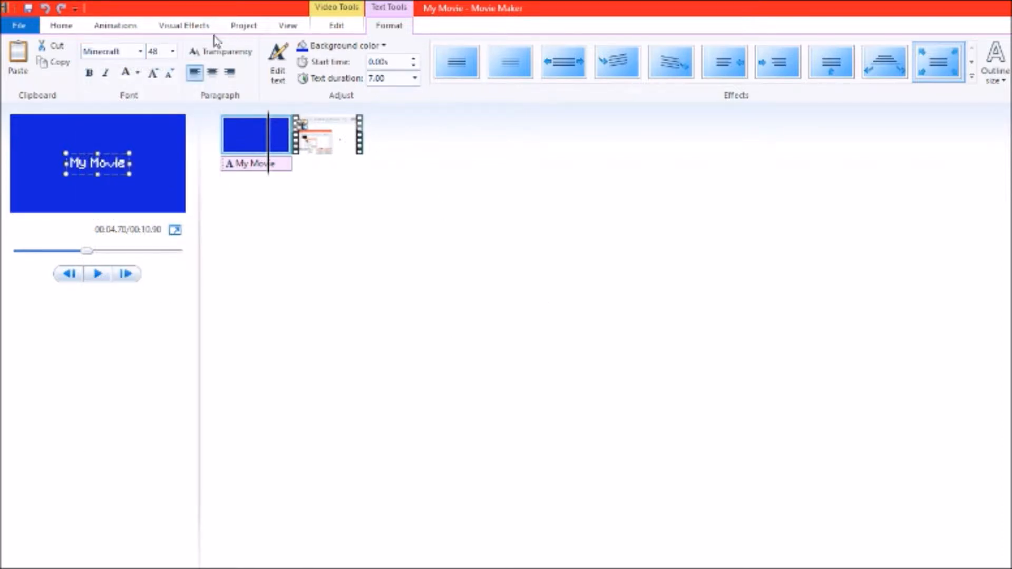
# Set the title text's size to 72 and widen its text box so the words fit on one line
pyautogui.click(172, 52)
pyautogui.click(177, 249)
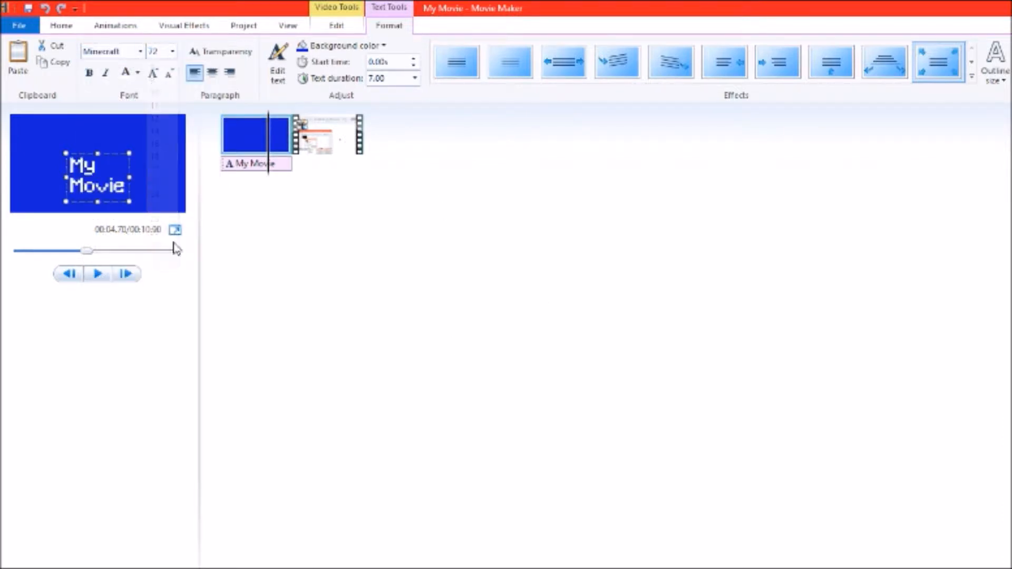
pyautogui.moveTo(129, 177); pyautogui.dragTo(134, 148)
# Try center and right alignment on the title text and restore left alignment
pyautogui.click(212, 73)
pyautogui.click(229, 72)
pyautogui.click(212, 72)
pyautogui.click(194, 73)
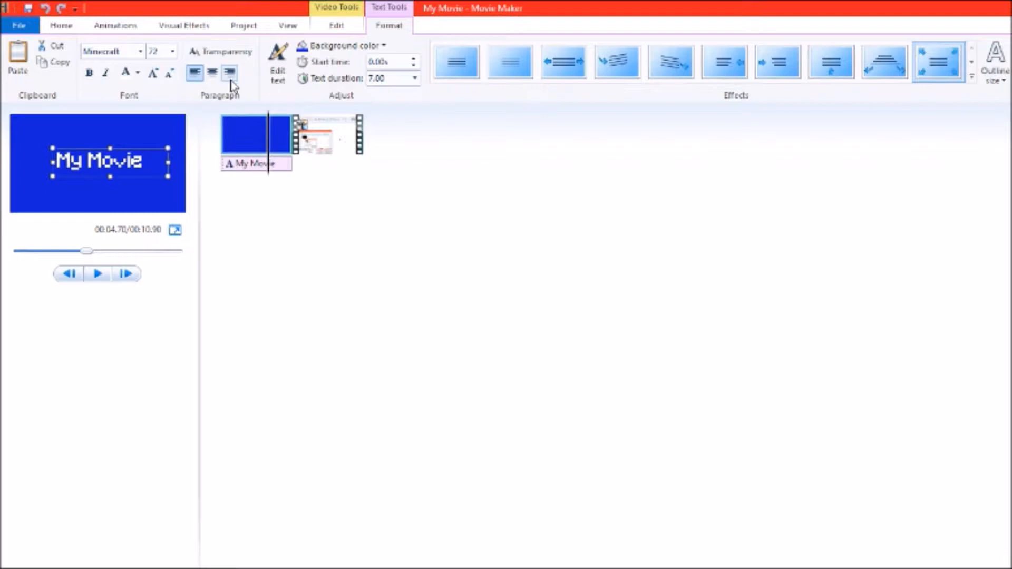
# Try a very high transparency on the title text and bring it back to nearly opaque
pyautogui.click(232, 51)
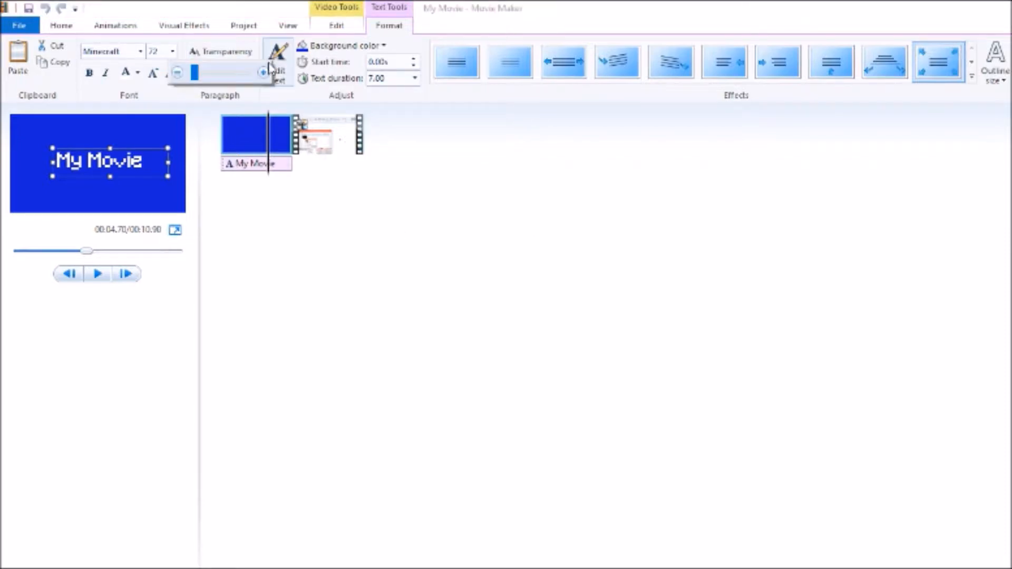
pyautogui.moveTo(198, 75); pyautogui.dragTo(245, 74)
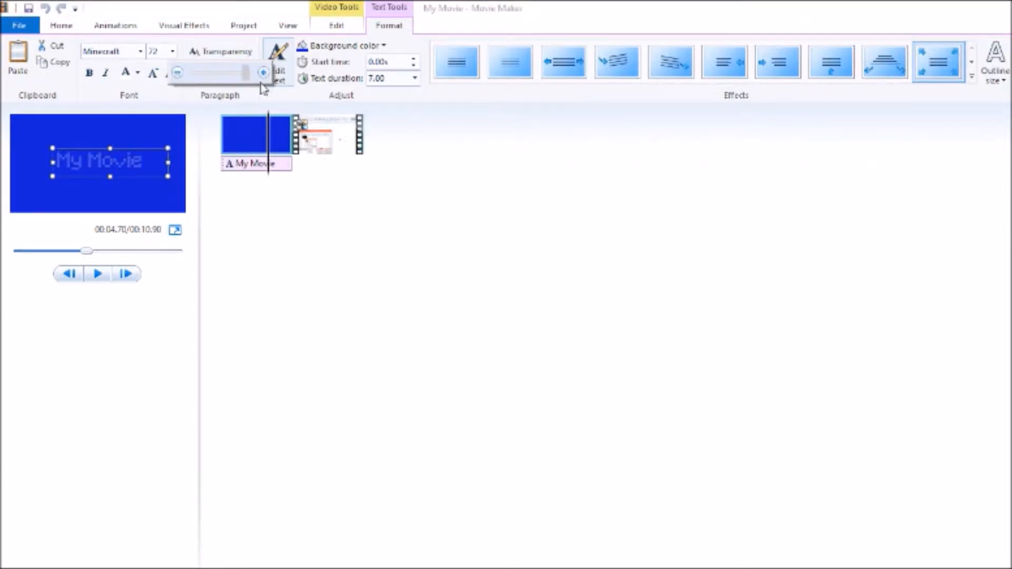
pyautogui.click(394, 349)
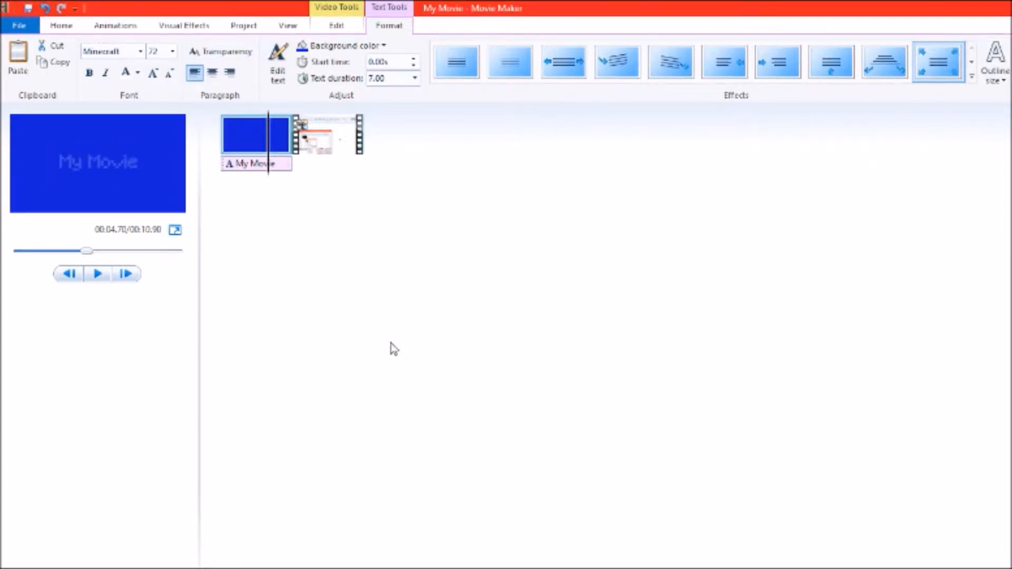
pyautogui.click(210, 50)
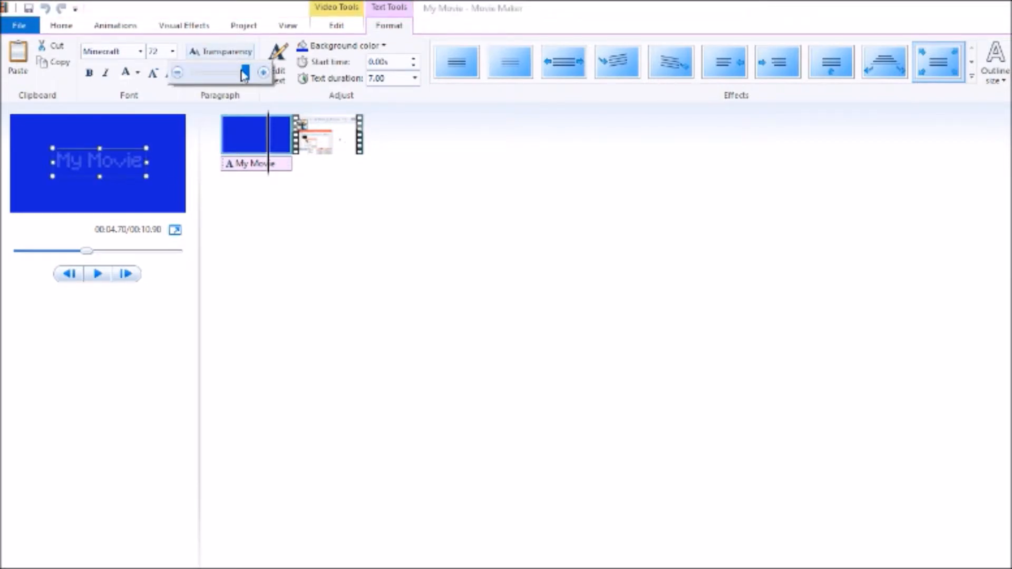
pyautogui.scroll(-5, 244, 73)
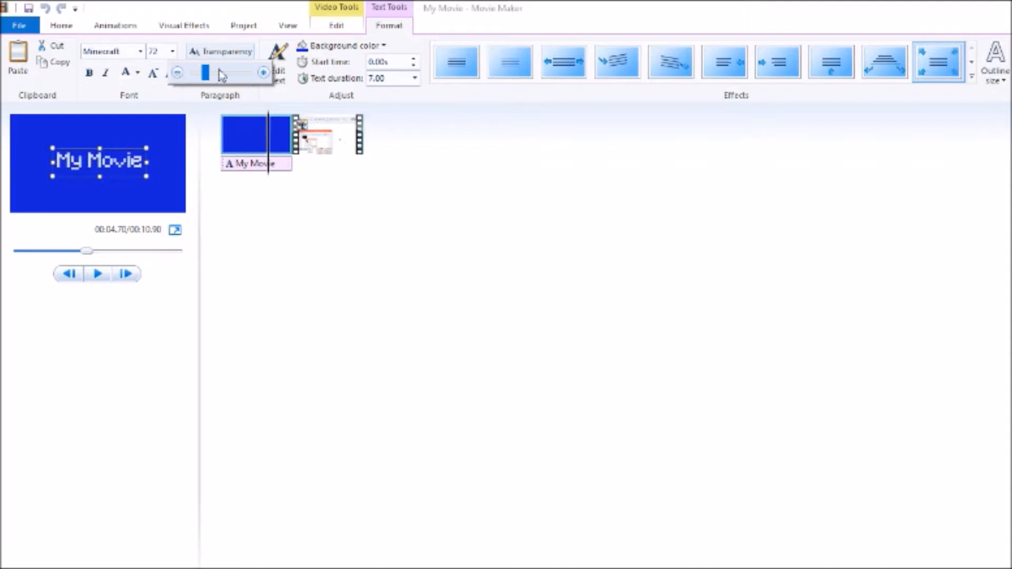
pyautogui.click(295, 177)
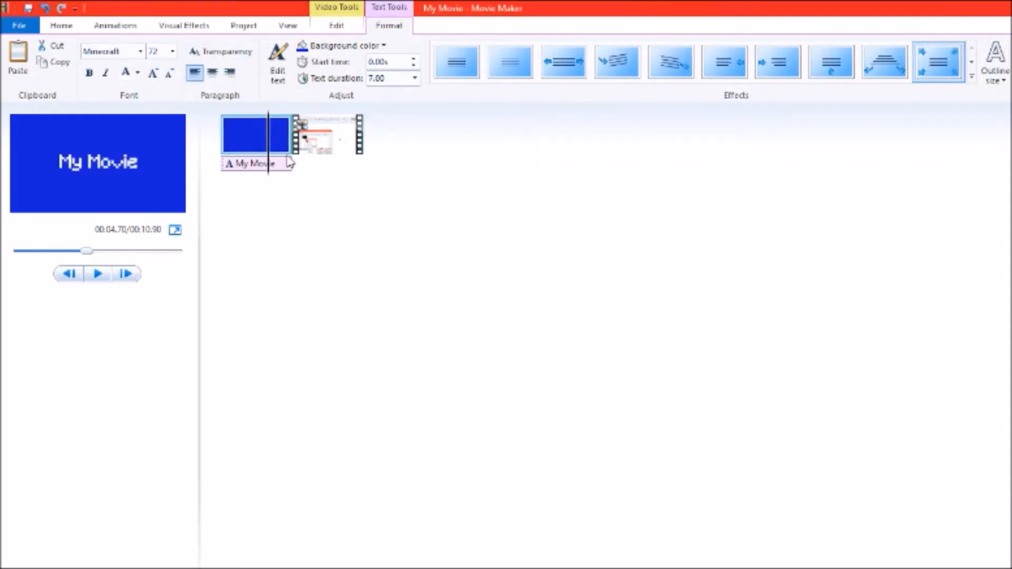
# Set the title's text duration to 3.00 seconds
pyautogui.click(415, 78)
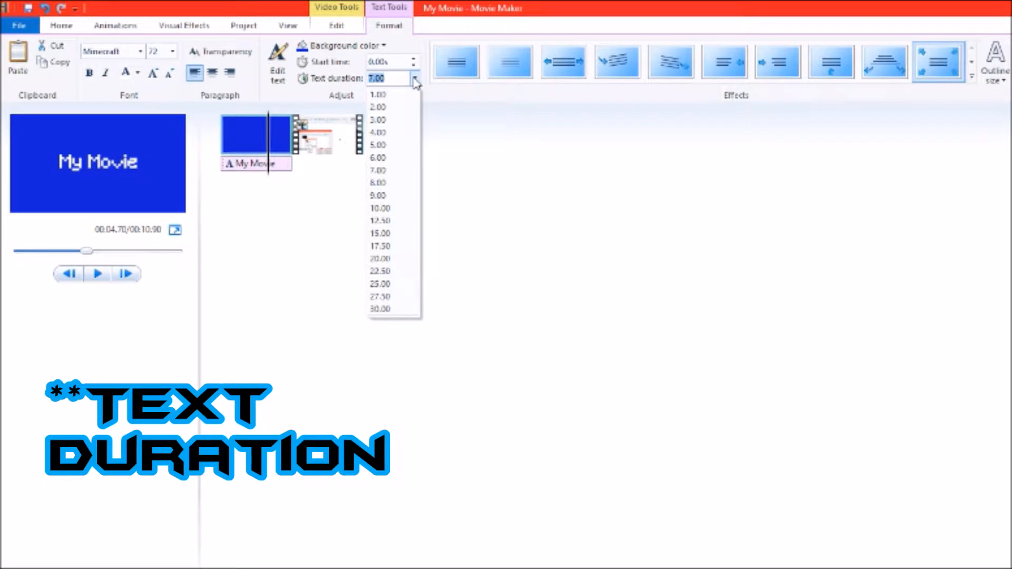
pyautogui.click(287, 136)
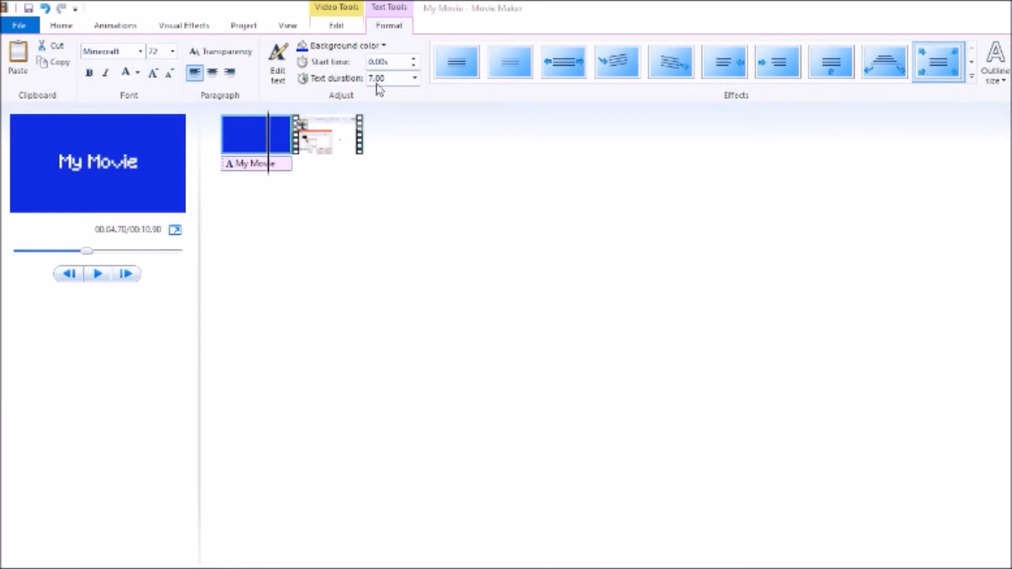
pyautogui.click(409, 78)
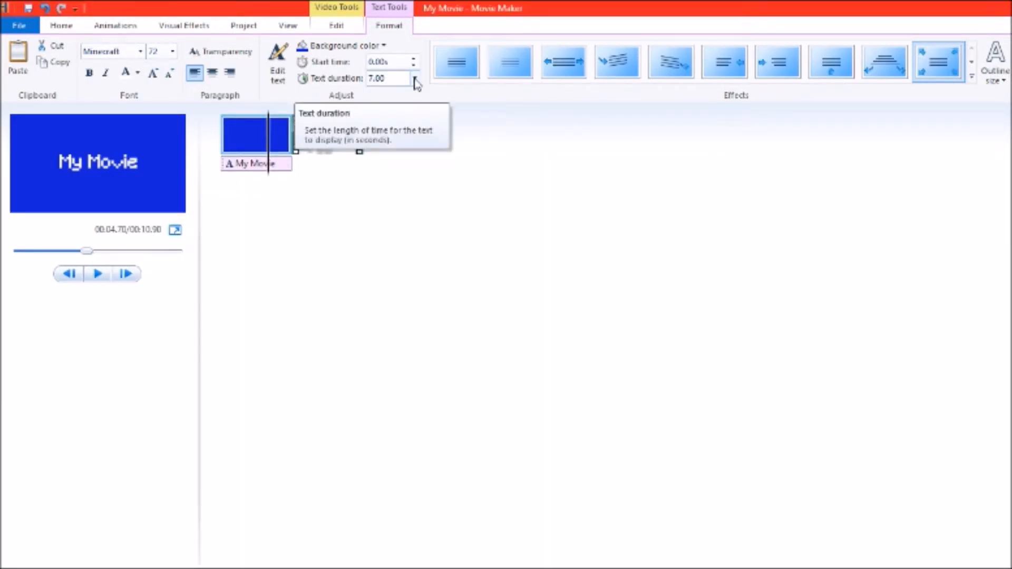
pyautogui.click(383, 79)
pyautogui.press('Return')
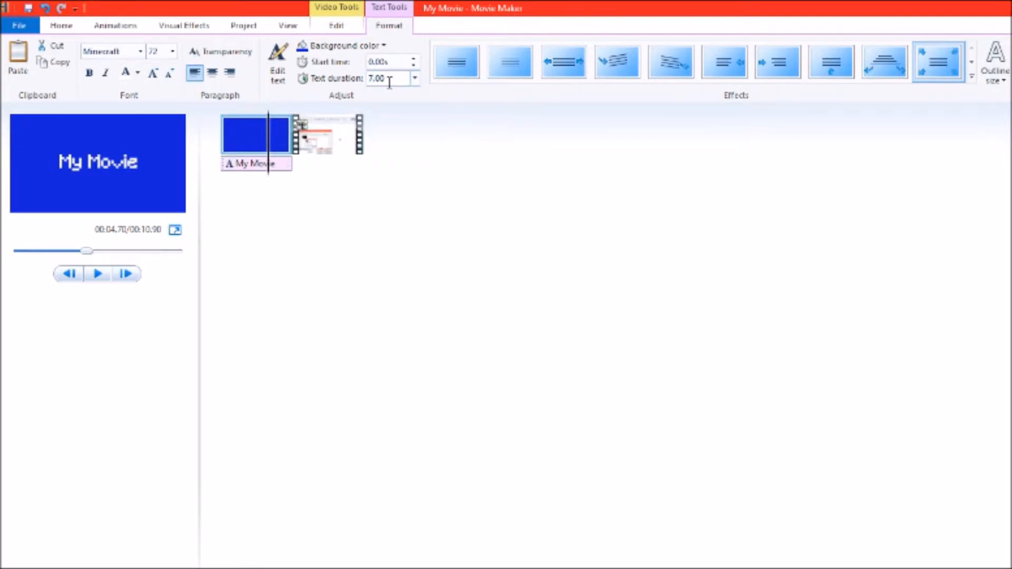
pyautogui.click(388, 80)
pyautogui.press('BackSpace')
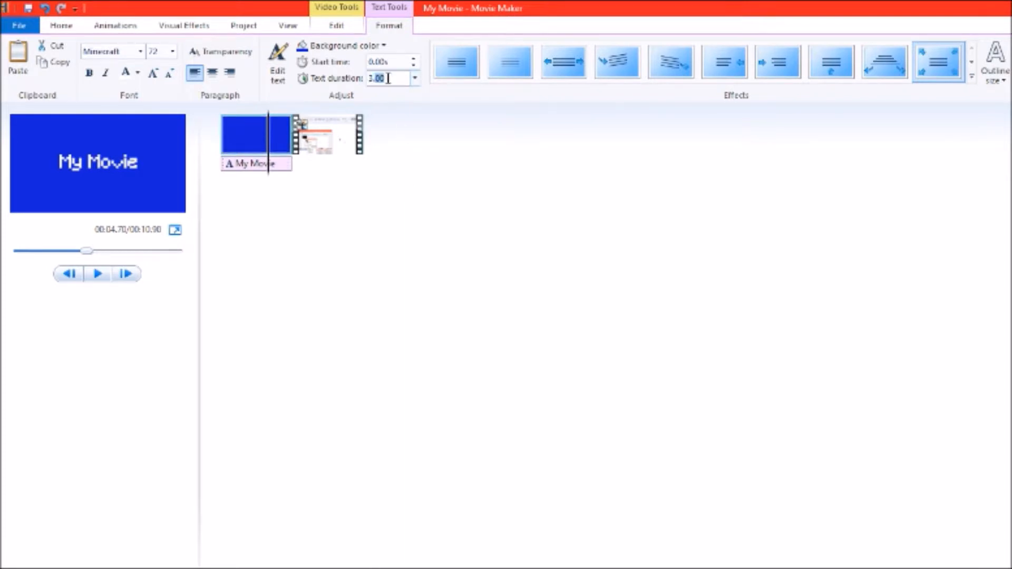
pyautogui.click(411, 249)
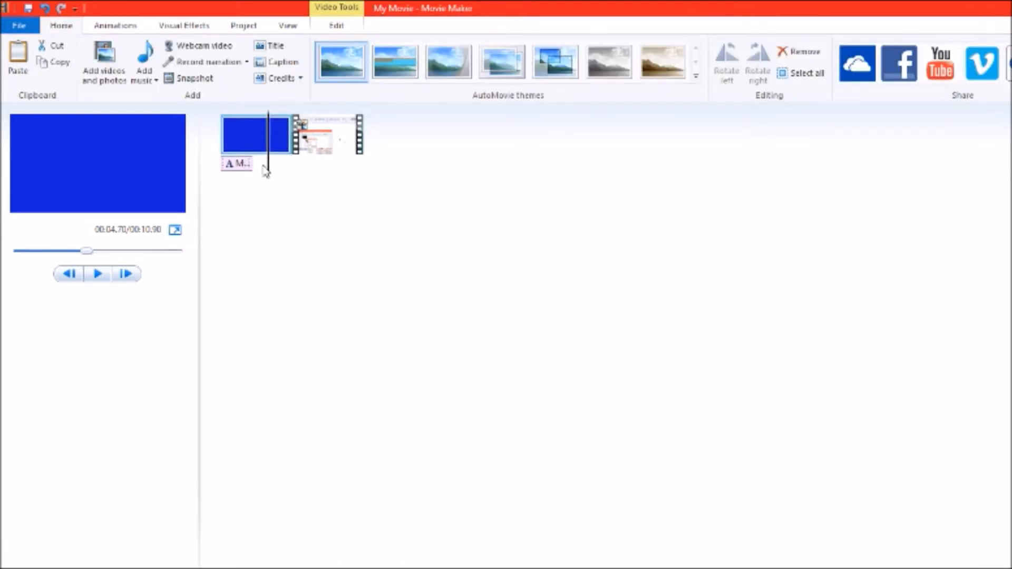
# Set the title's text duration to 30.00 seconds and return the playhead to the start of the movie
pyautogui.click(240, 165)
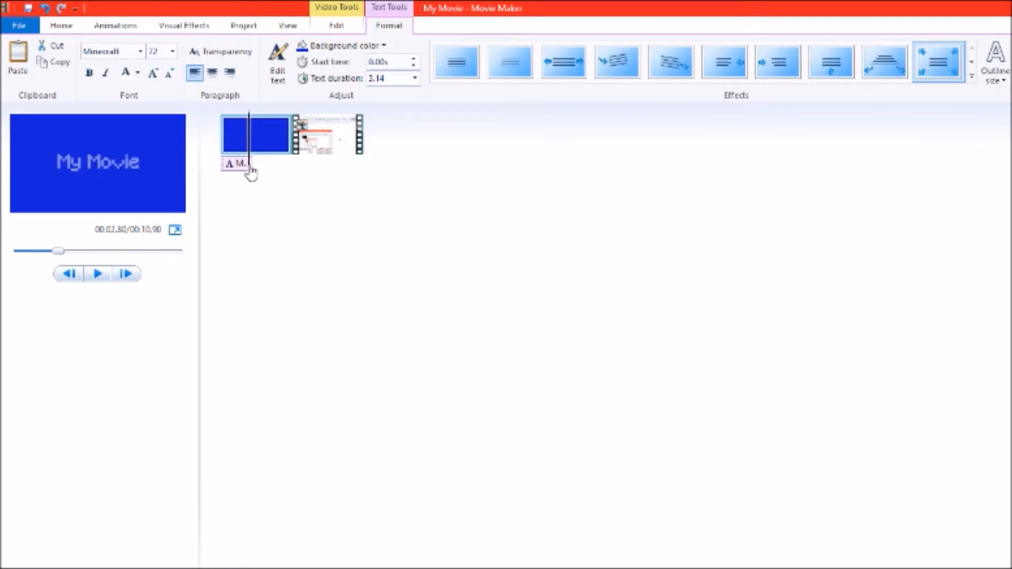
pyautogui.click(414, 79)
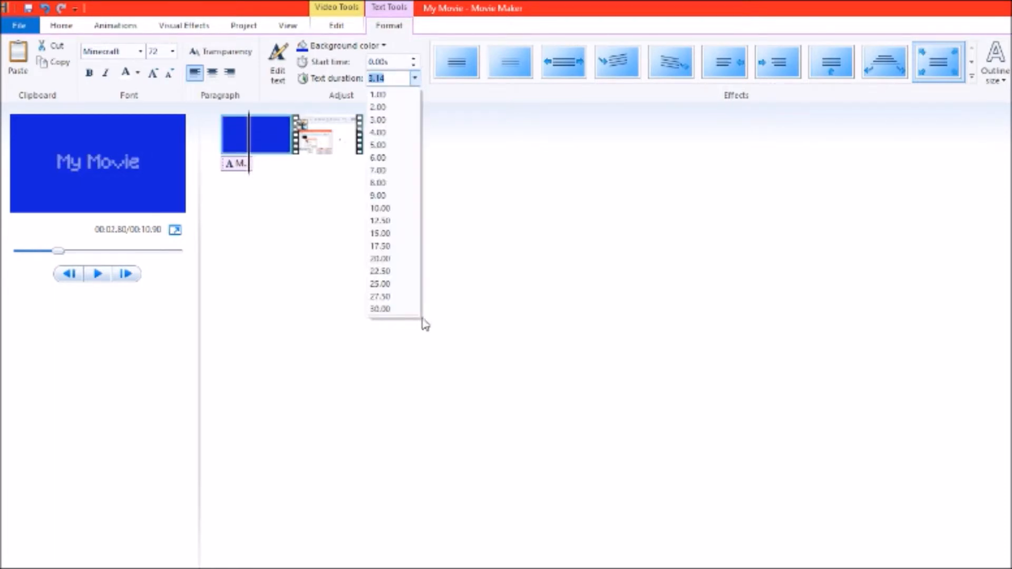
pyautogui.click(401, 311)
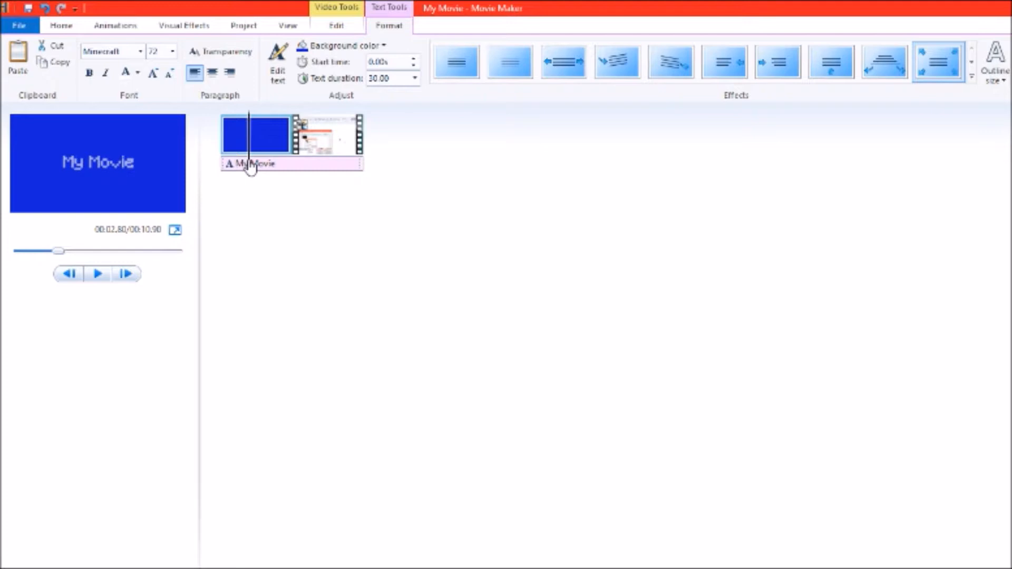
pyautogui.moveTo(248, 177); pyautogui.dragTo(643, 151)
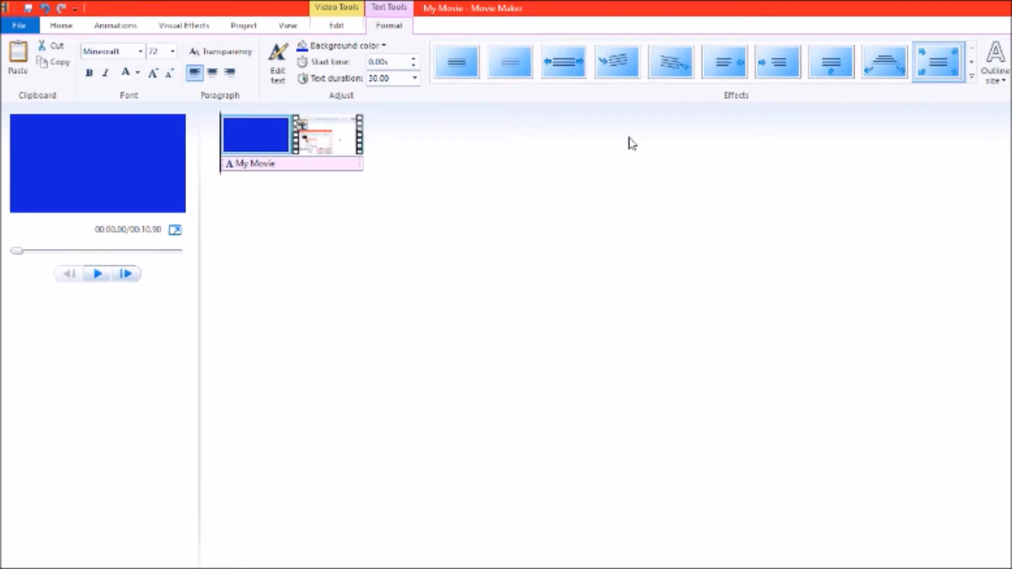
# Try delaying the title text's start to 4.98 seconds and shifting it along the timeline, and move it back to 0.00 seconds
pyautogui.click(414, 58)
pyautogui.click(414, 59)
pyautogui.click(414, 59)
pyautogui.click(385, 62)
pyautogui.press('BackSpace')
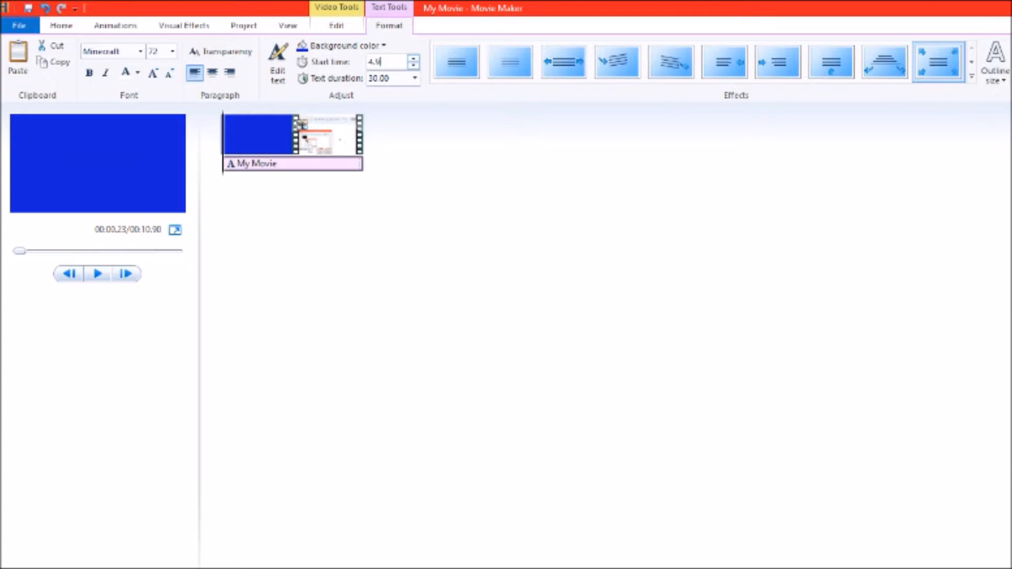
pyautogui.press('Return')
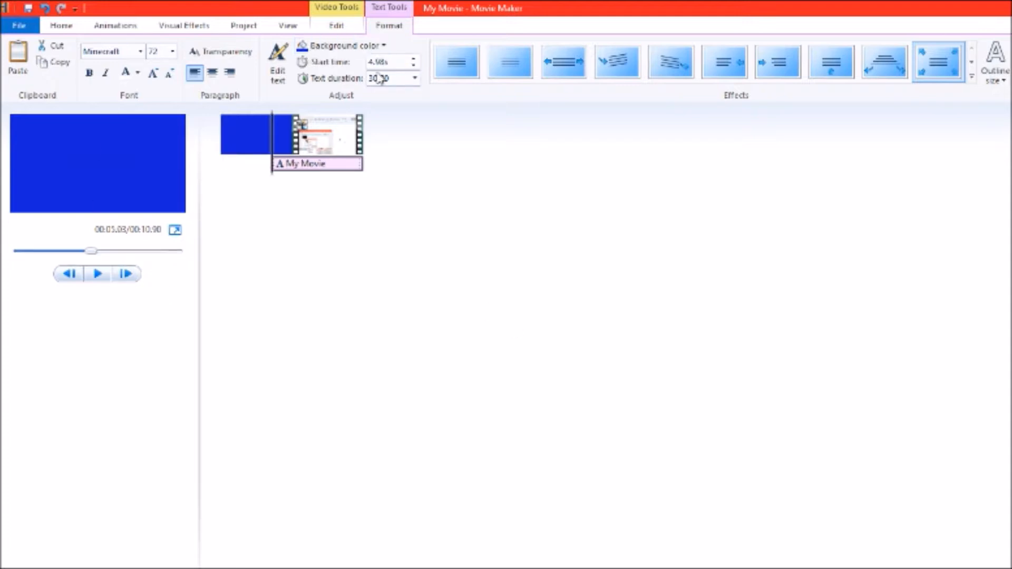
pyautogui.moveTo(293, 168); pyautogui.dragTo(319, 181)
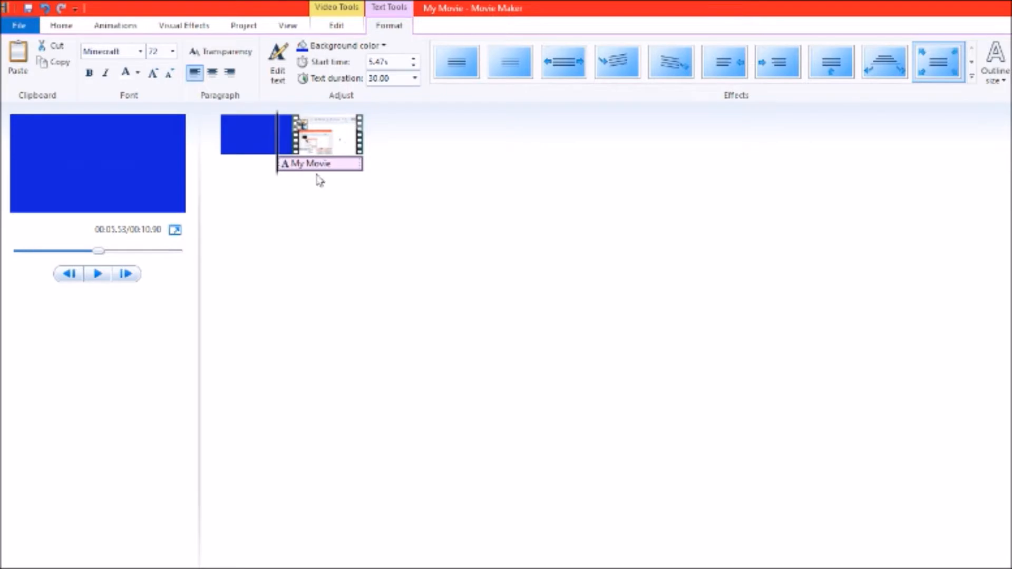
pyautogui.moveTo(333, 176); pyautogui.dragTo(227, 179)
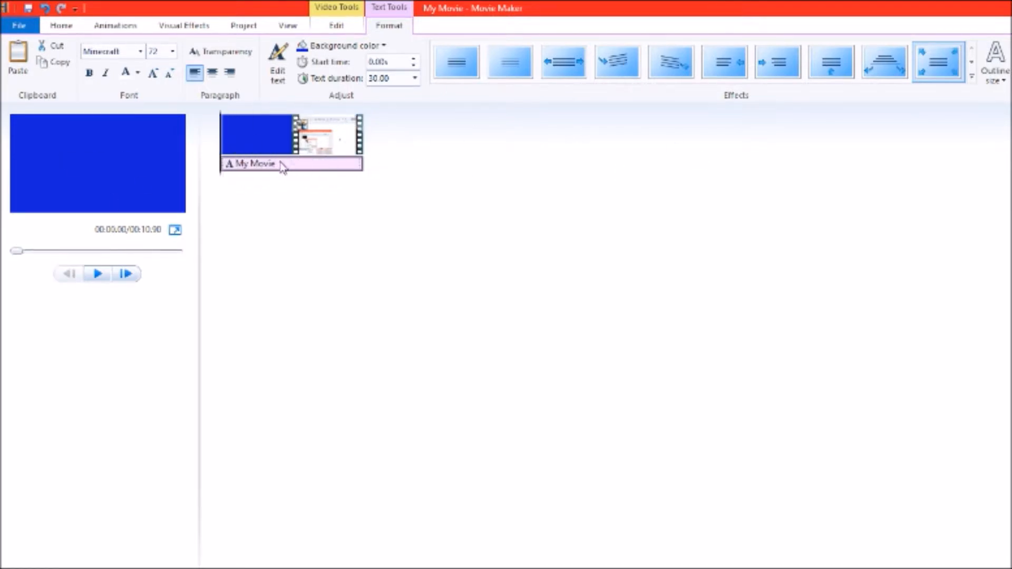
# Look through the text effects, try the title text with no effect, and preview it
pyautogui.click(98, 274)
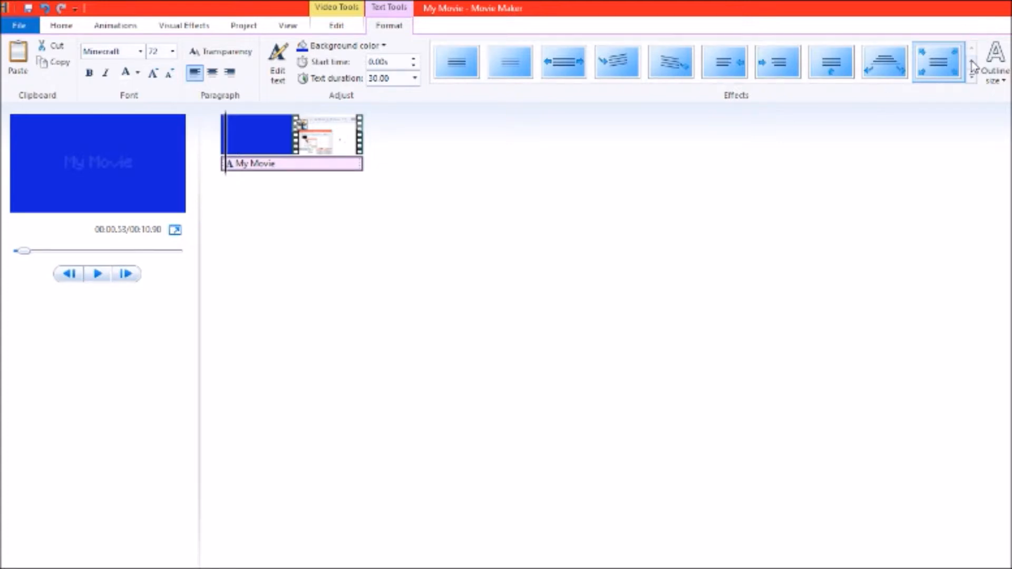
pyautogui.click(972, 62)
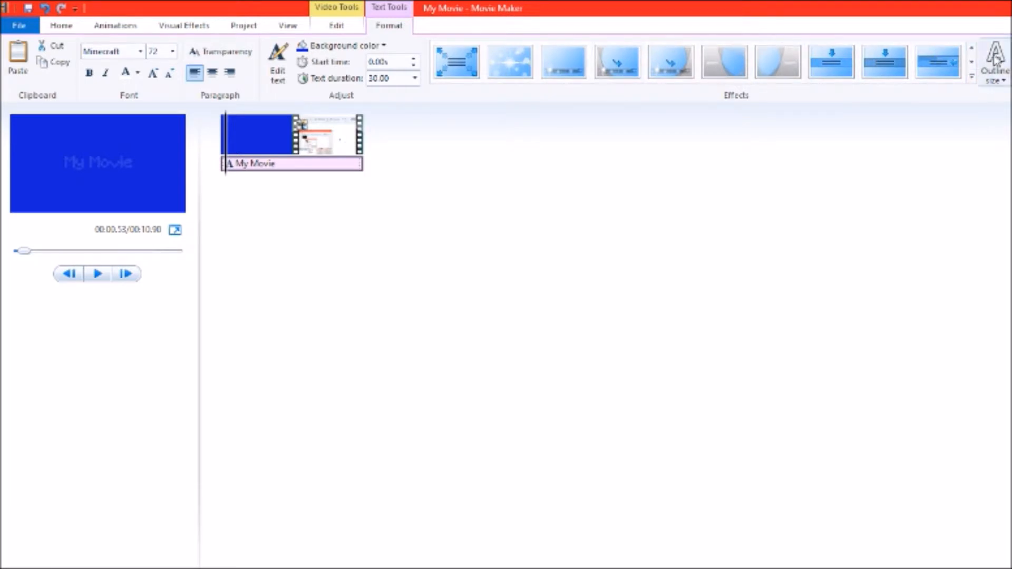
pyautogui.click(971, 49)
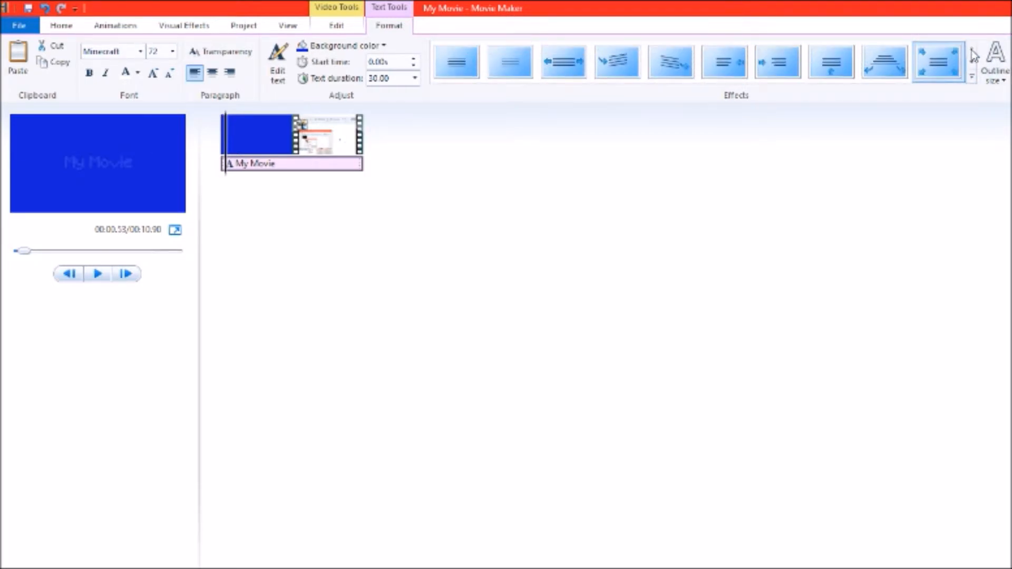
pyautogui.click(458, 64)
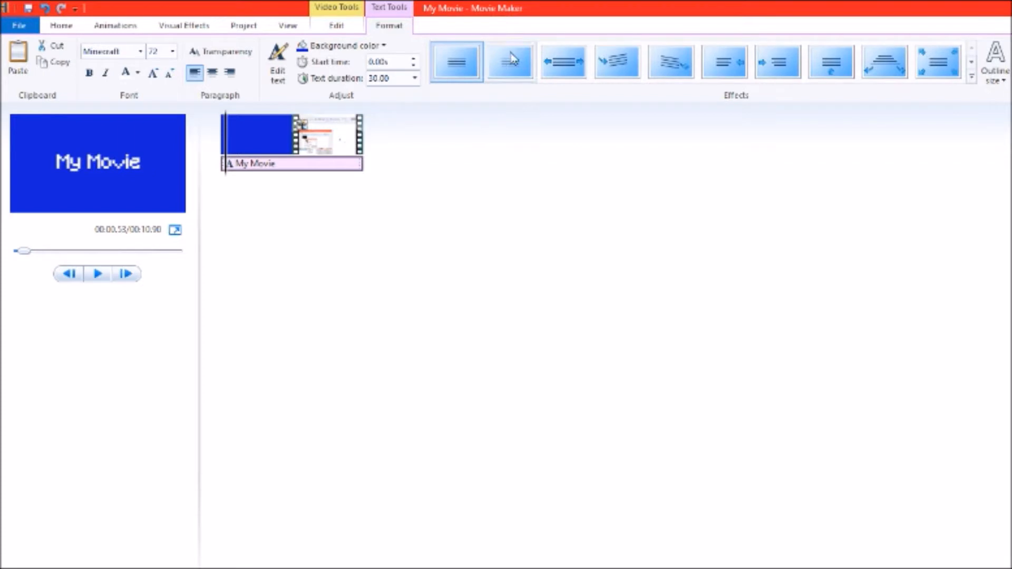
pyautogui.click(97, 273)
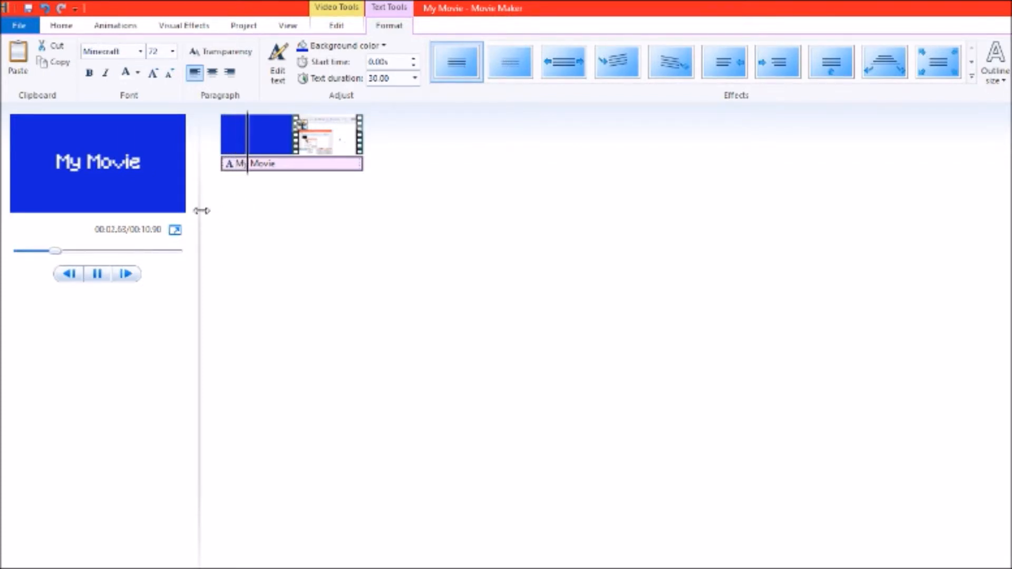
pyautogui.click(108, 270)
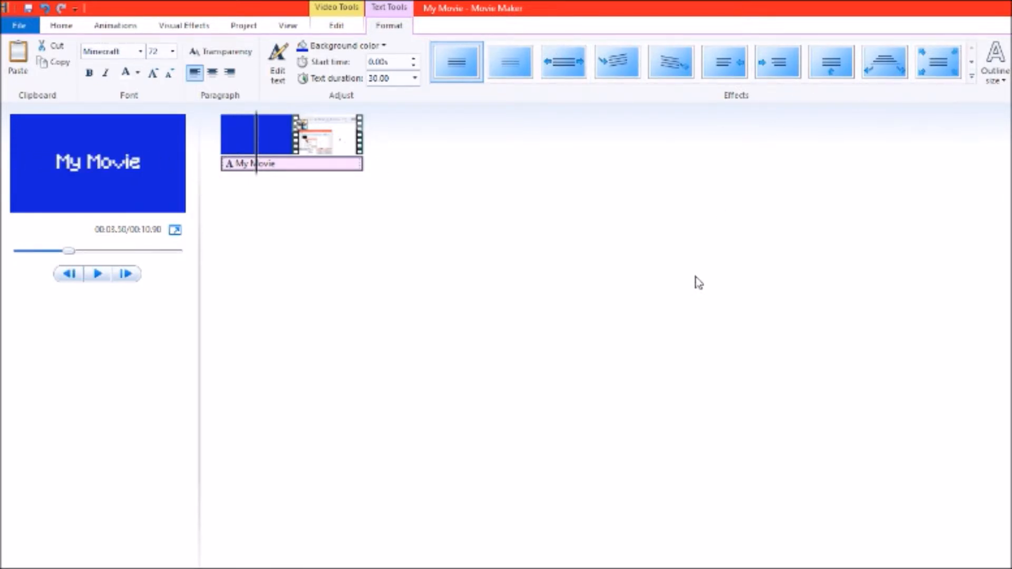
# Try the first Fly effect and the fifth Cinematic effect on the title text and preview the title
pyautogui.click(720, 69)
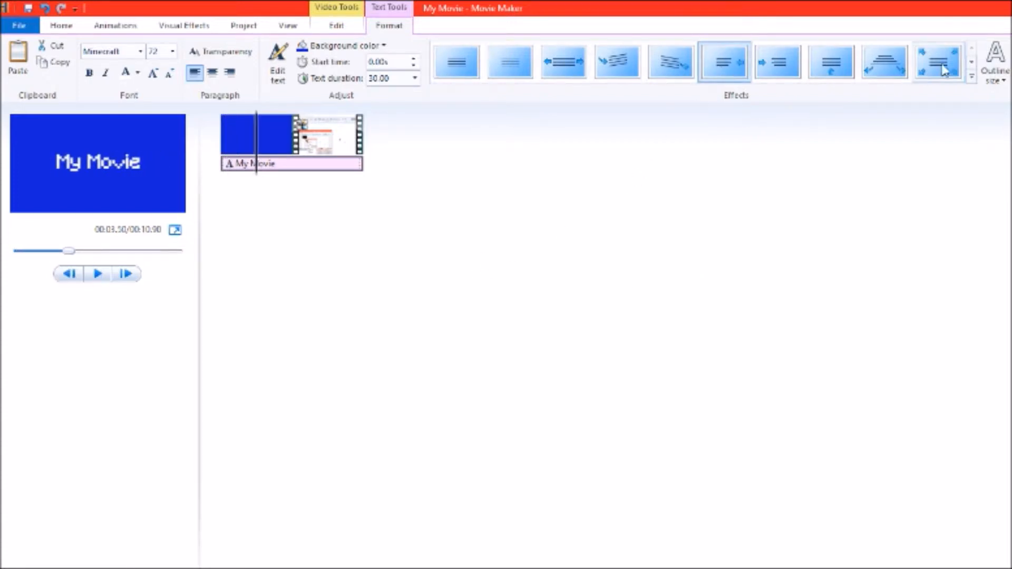
pyautogui.click(972, 77)
pyautogui.click(862, 2)
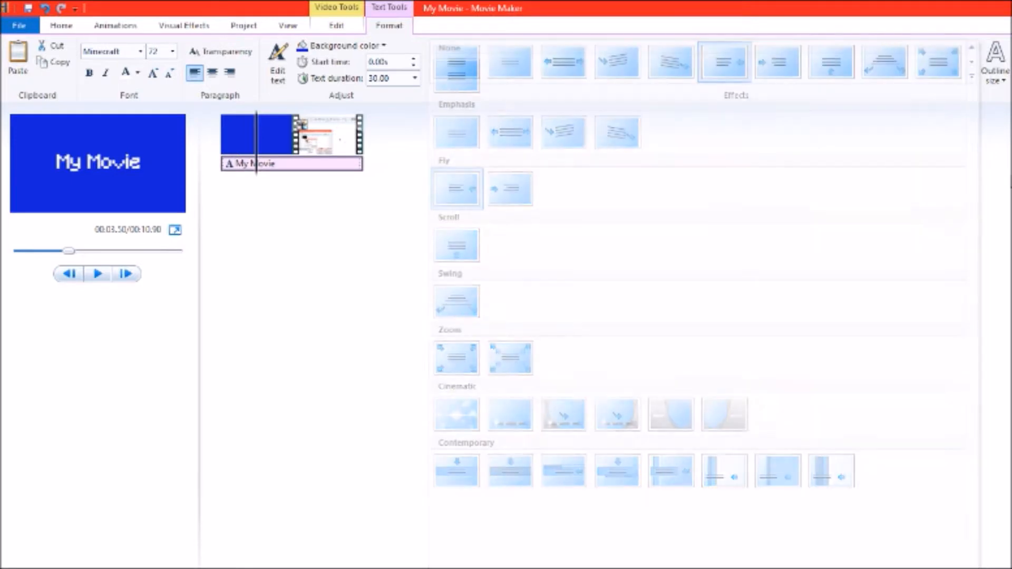
pyautogui.click(969, 77)
pyautogui.click(999, 158)
pyautogui.click(971, 62)
pyautogui.click(971, 61)
pyautogui.click(971, 48)
pyautogui.click(971, 49)
pyautogui.click(972, 77)
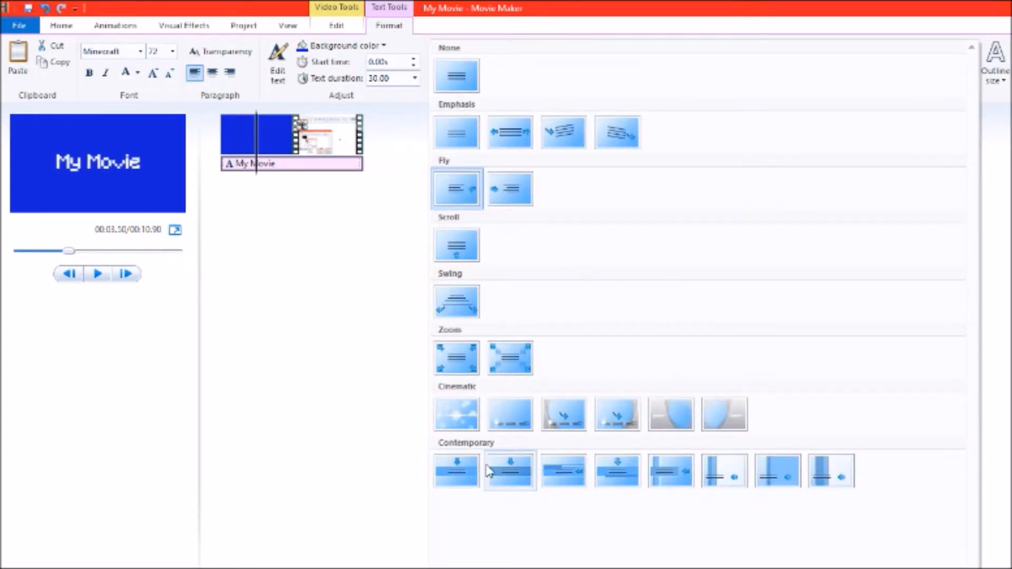
pyautogui.click(664, 414)
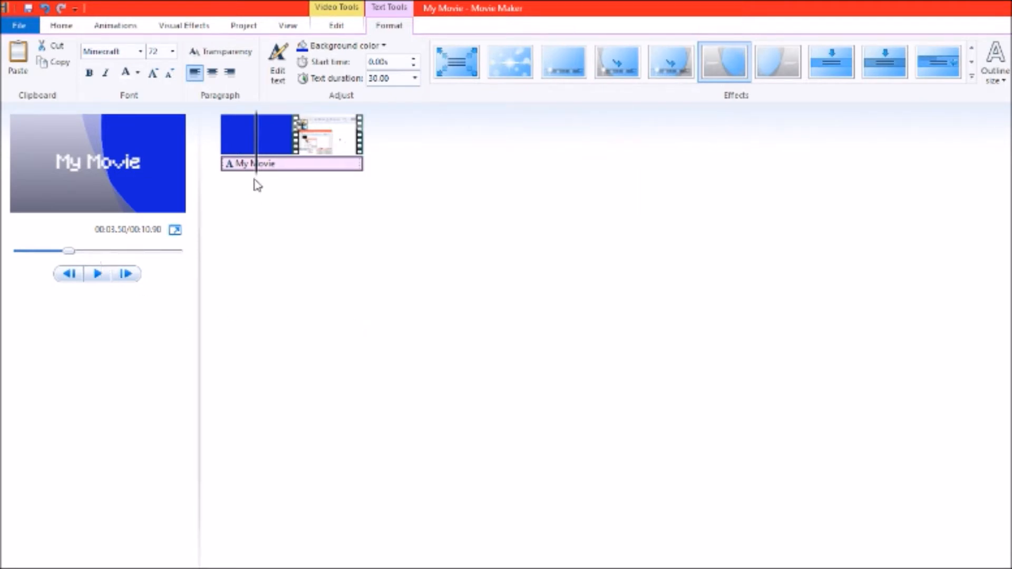
pyautogui.click(100, 283)
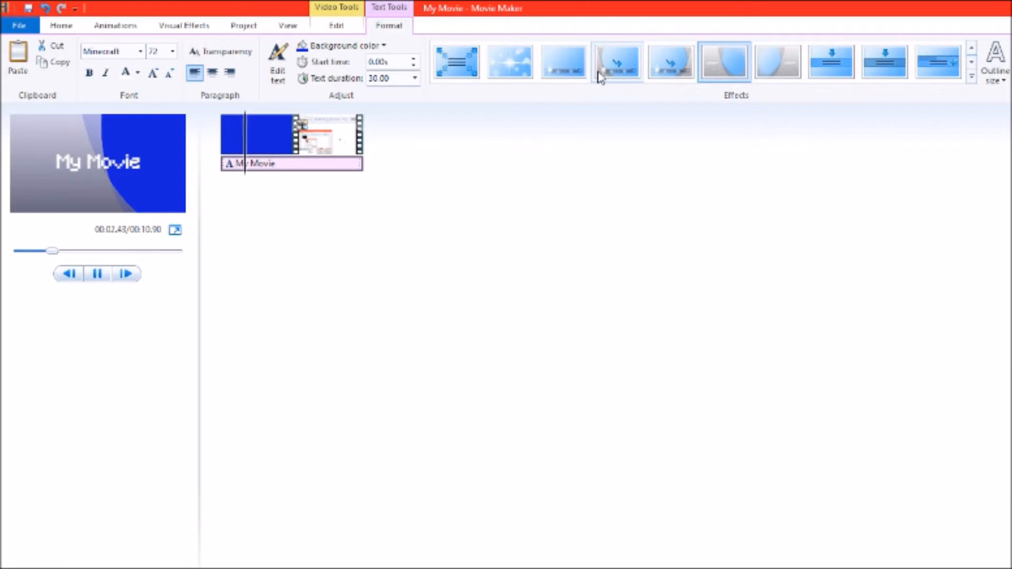
# Apply the second Cinematic effect to the title text and preview the title
pyautogui.click(566, 66)
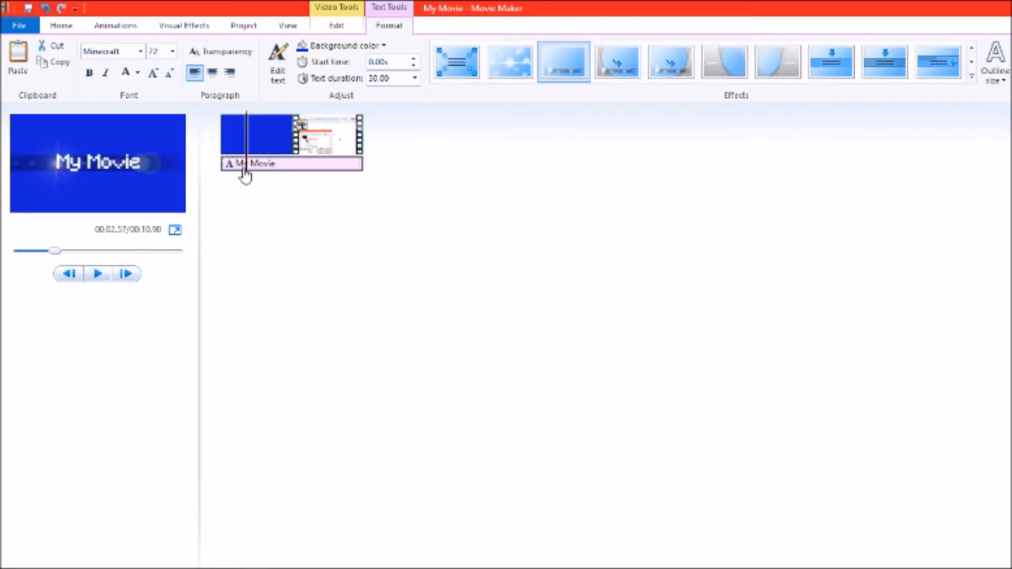
pyautogui.click(97, 274)
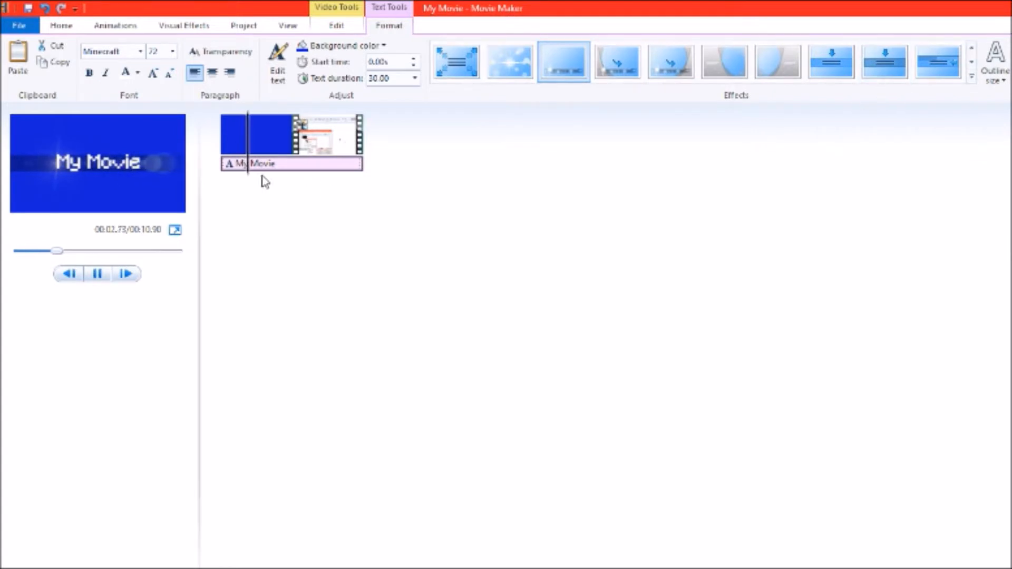
pyautogui.click(97, 273)
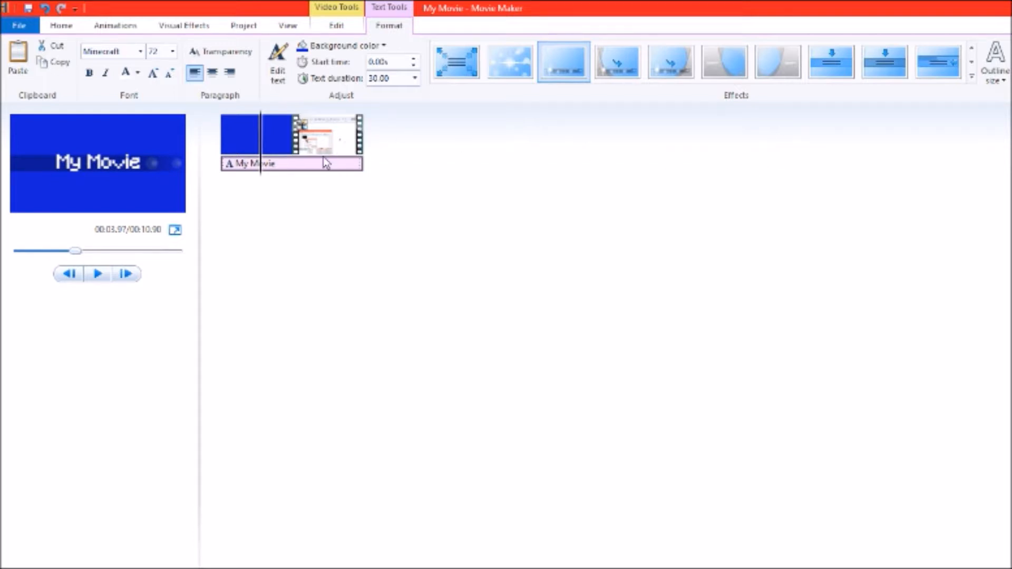
# Try red on the title text, and recolour it with a custom yellow (red 242, green 255, blue 0) added to the custom colours
pyautogui.click(137, 73)
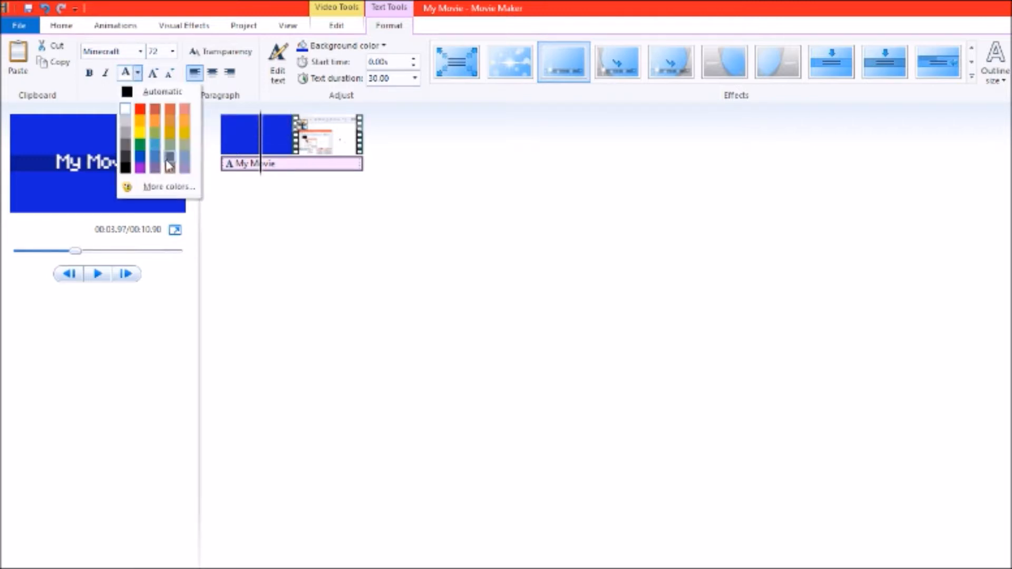
pyautogui.click(141, 109)
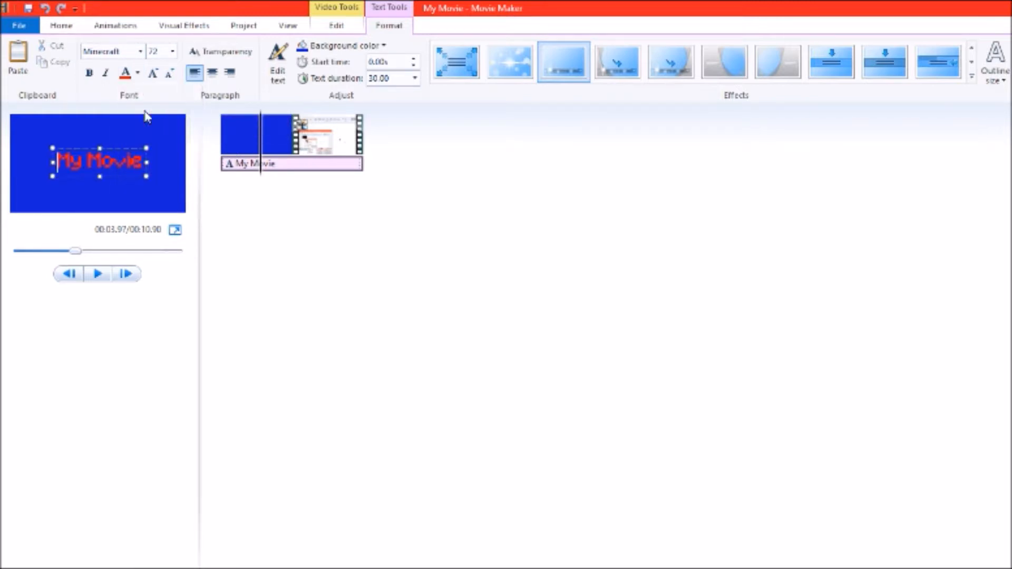
pyautogui.click(135, 77)
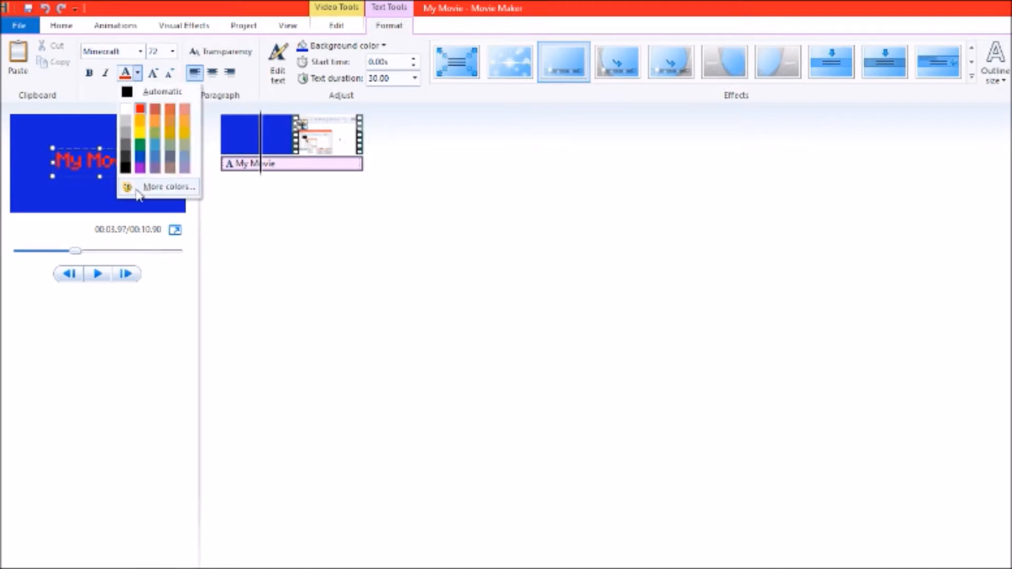
pyautogui.click(179, 187)
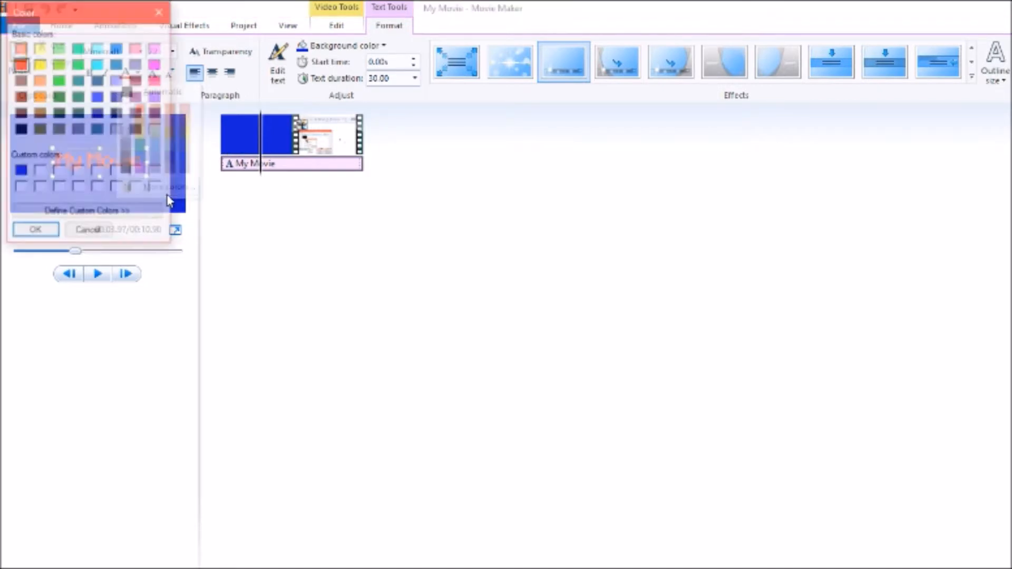
pyautogui.click(77, 212)
pyautogui.moveTo(264, 93); pyautogui.dragTo(200, 31)
pyautogui.click(277, 232)
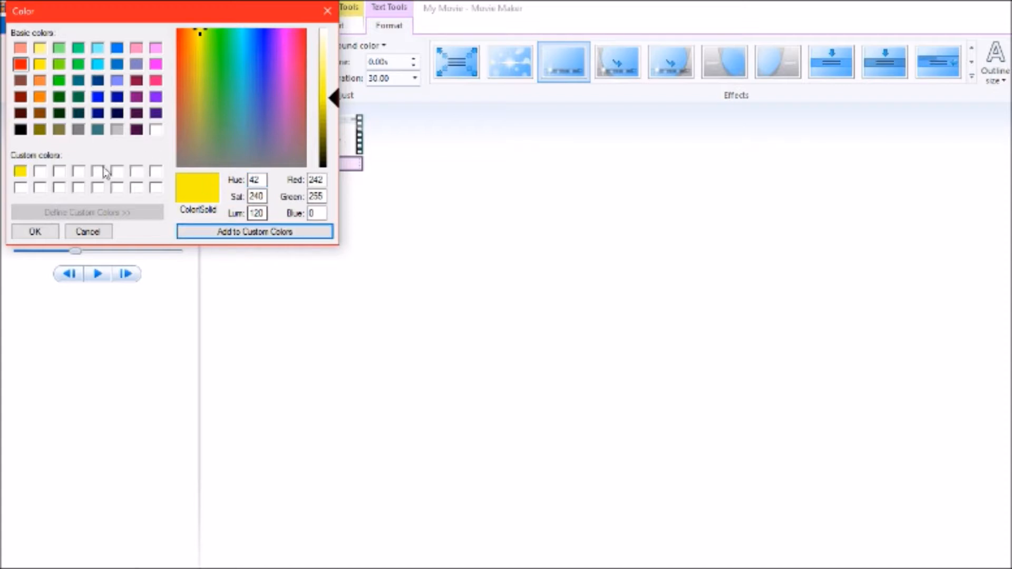
pyautogui.click(34, 231)
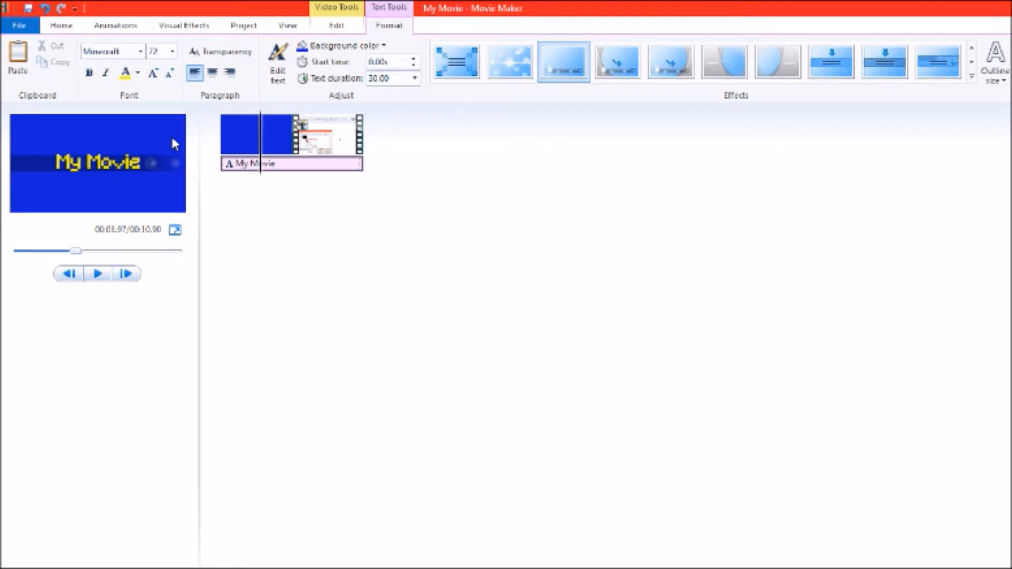
# Center the title text in bold italic and widen its text box so the words fit on one line
pyautogui.click(212, 73)
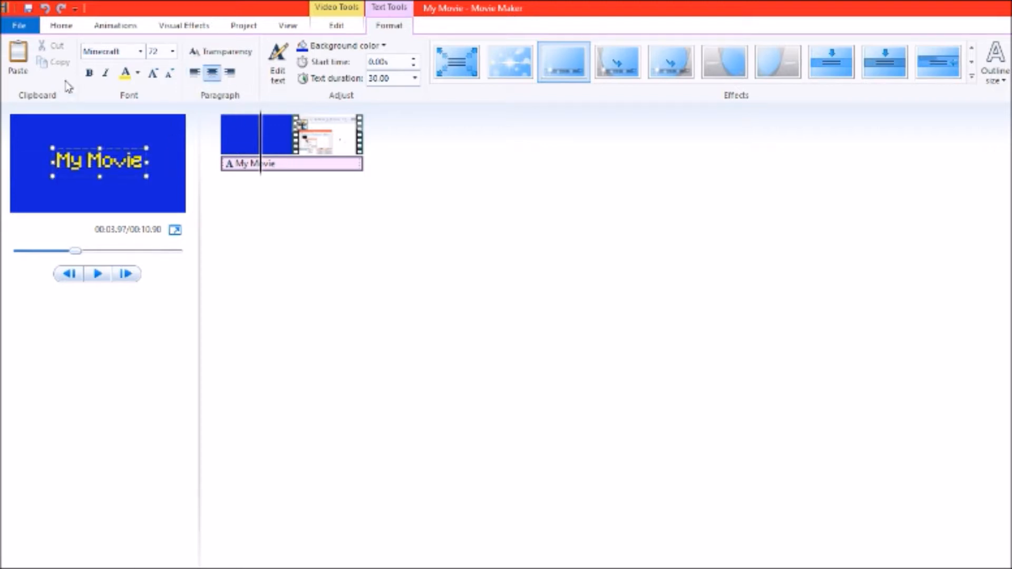
pyautogui.click(89, 73)
pyautogui.click(105, 73)
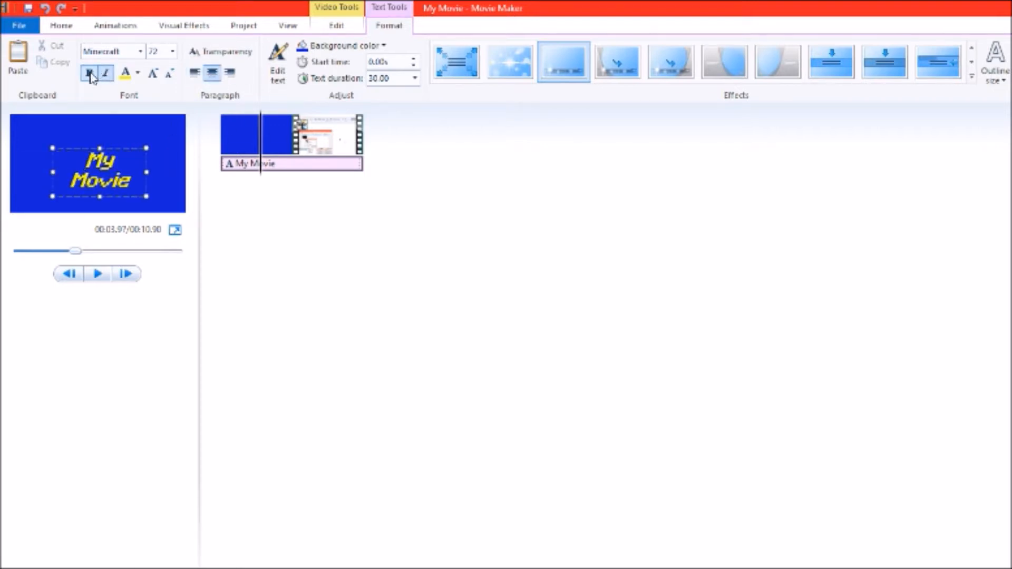
pyautogui.moveTo(146, 171); pyautogui.dragTo(158, 168)
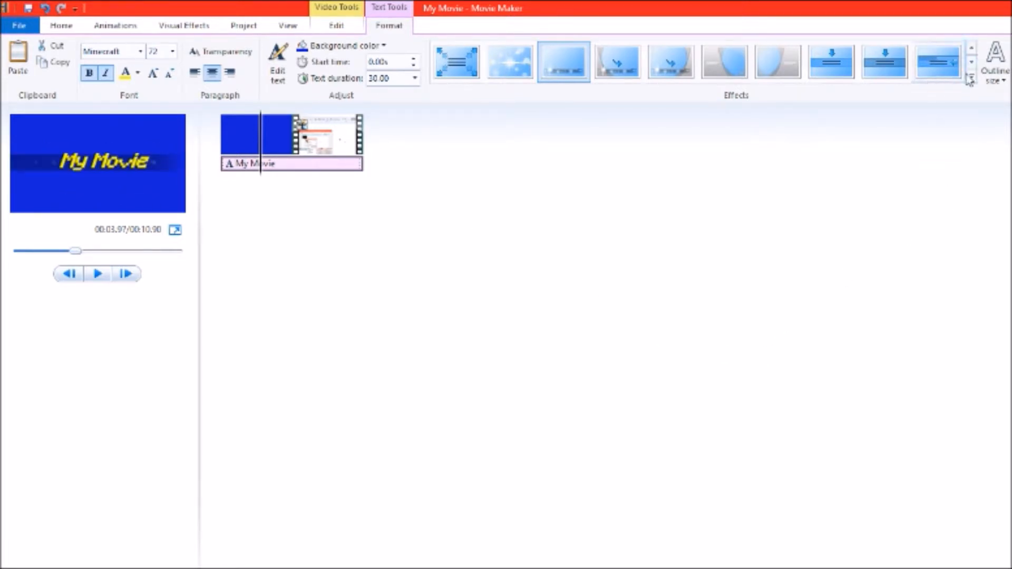
# Try several outline sizes on the title text, including the widest, and apply the third size in the list
pyautogui.click(997, 78)
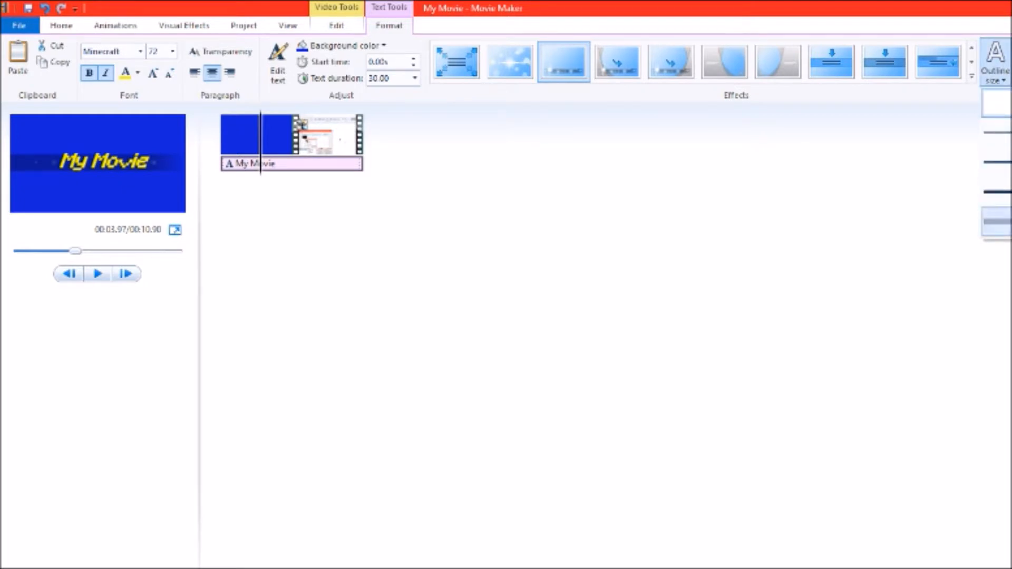
pyautogui.click(995, 221)
pyautogui.click(997, 78)
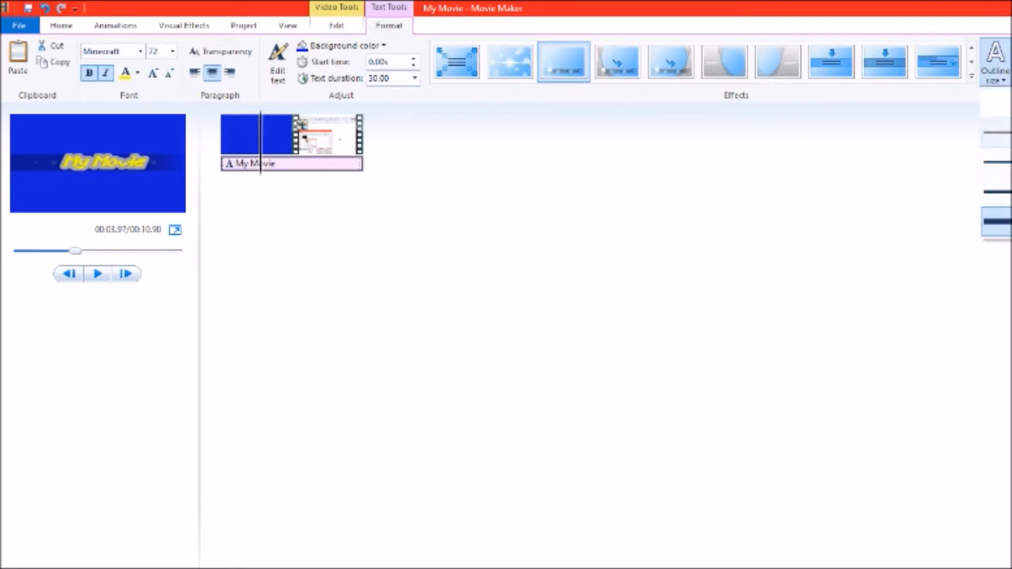
pyautogui.click(996, 221)
pyautogui.click(997, 69)
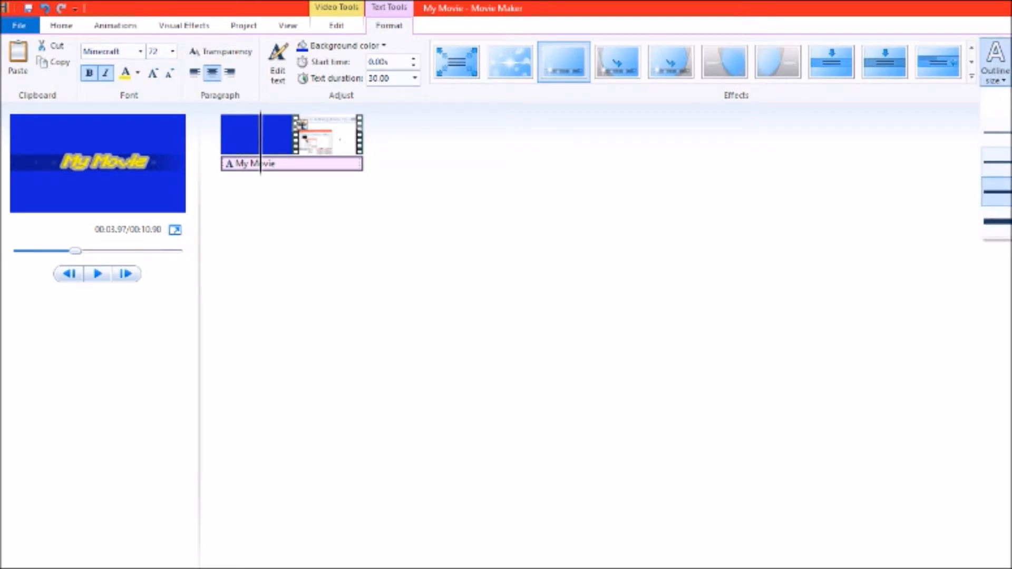
pyautogui.click(995, 161)
pyautogui.click(1002, 62)
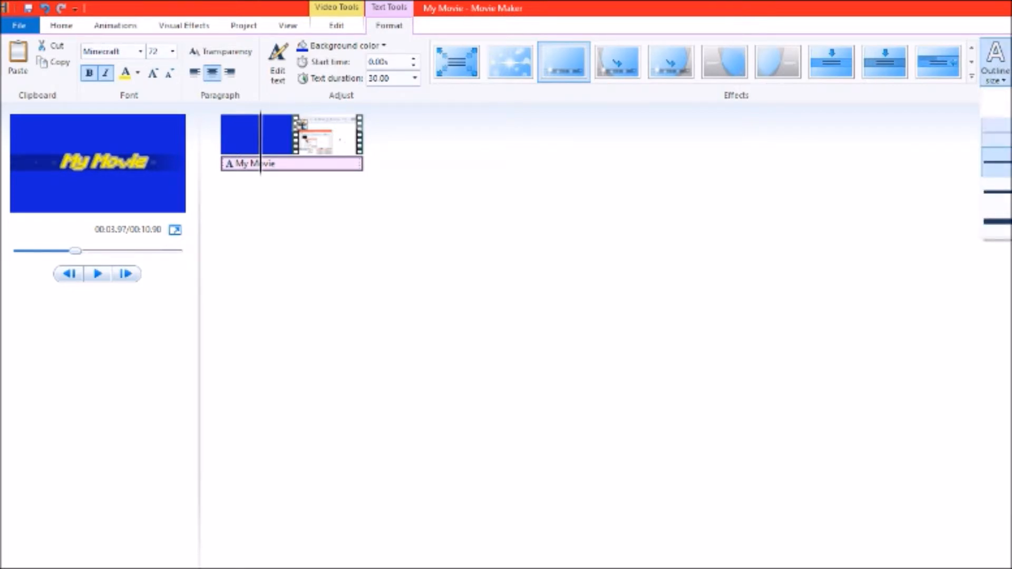
pyautogui.click(995, 136)
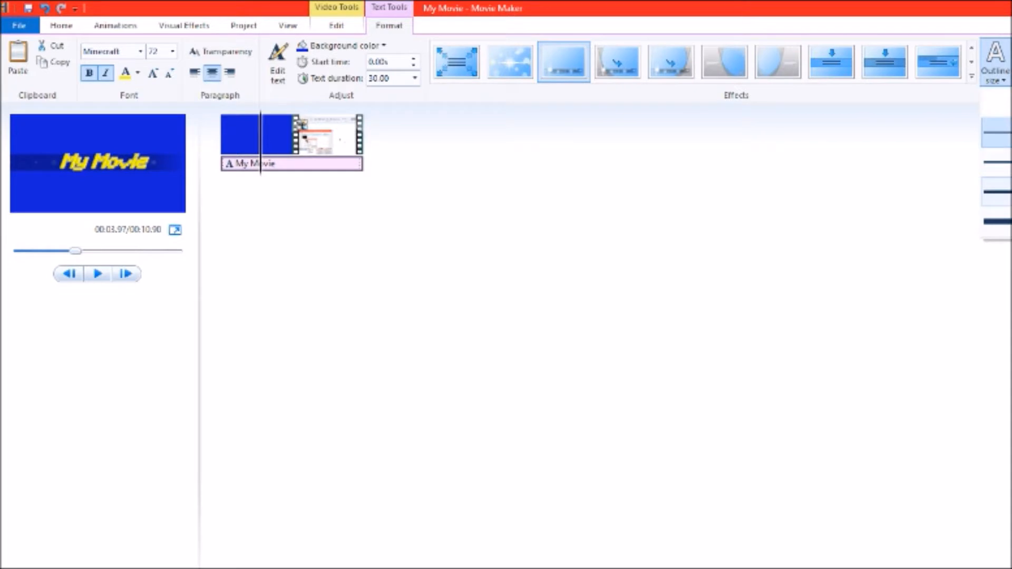
pyautogui.click(996, 162)
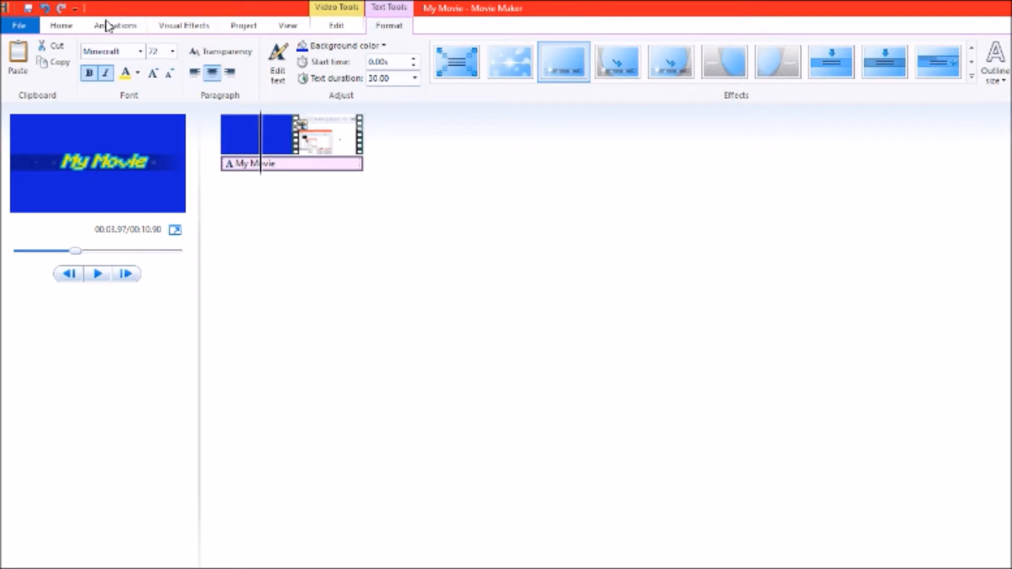
pyautogui.click(79, 28)
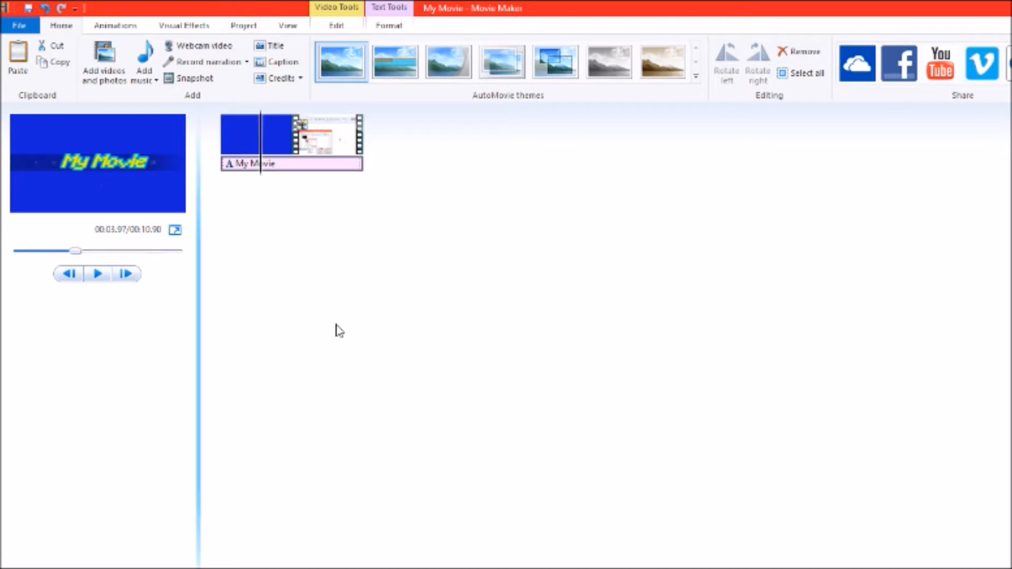
pyautogui.click(146, 80)
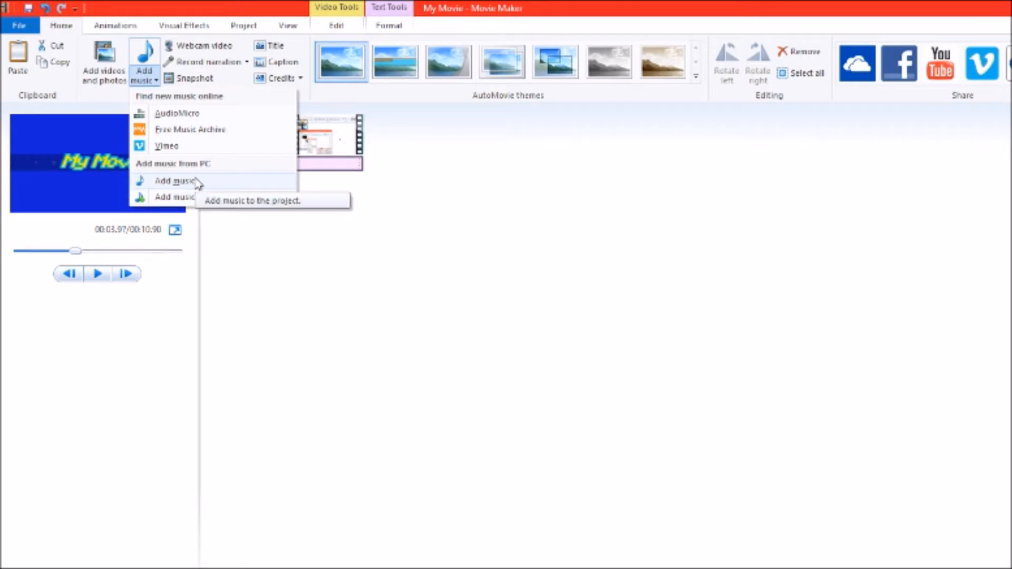
pyautogui.click(246, 243)
pyautogui.moveTo(261, 173); pyautogui.dragTo(306, 192)
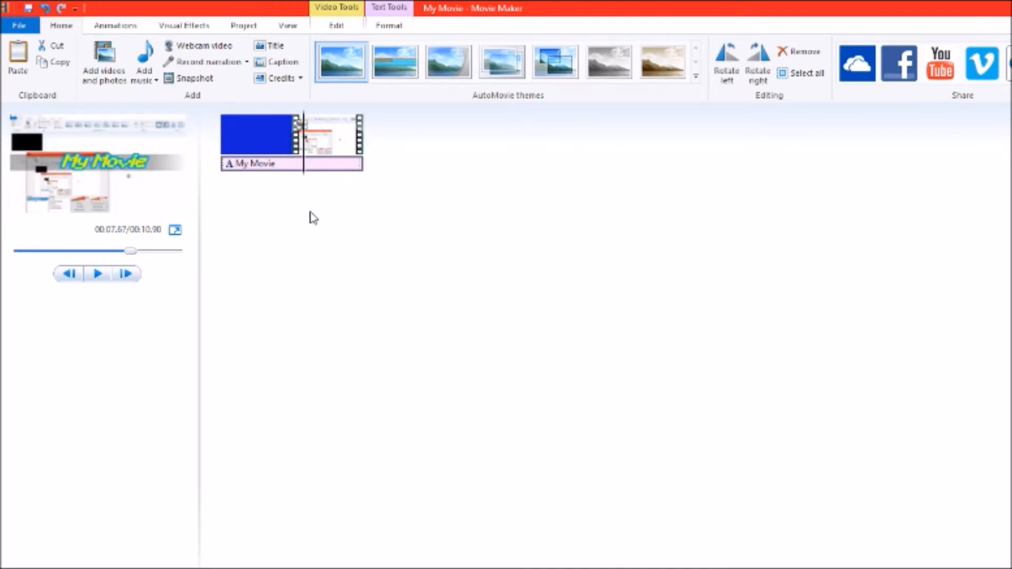
pyautogui.hotkey('alt', 'Tab')
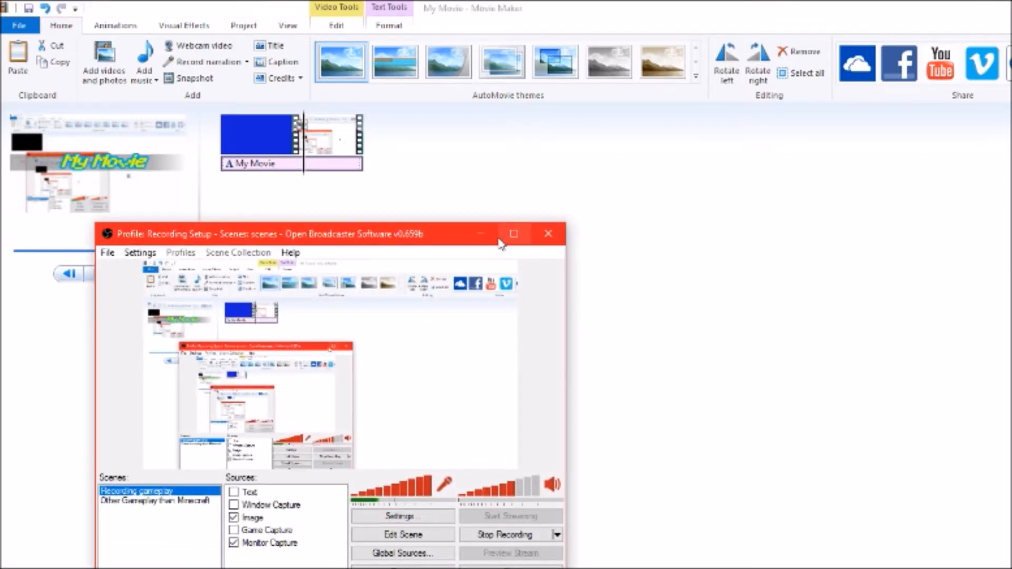
pyautogui.click(481, 234)
# Return to the start of the movie and add the Rollanddrop track from the musicy folder as background music
pyautogui.press('Home')
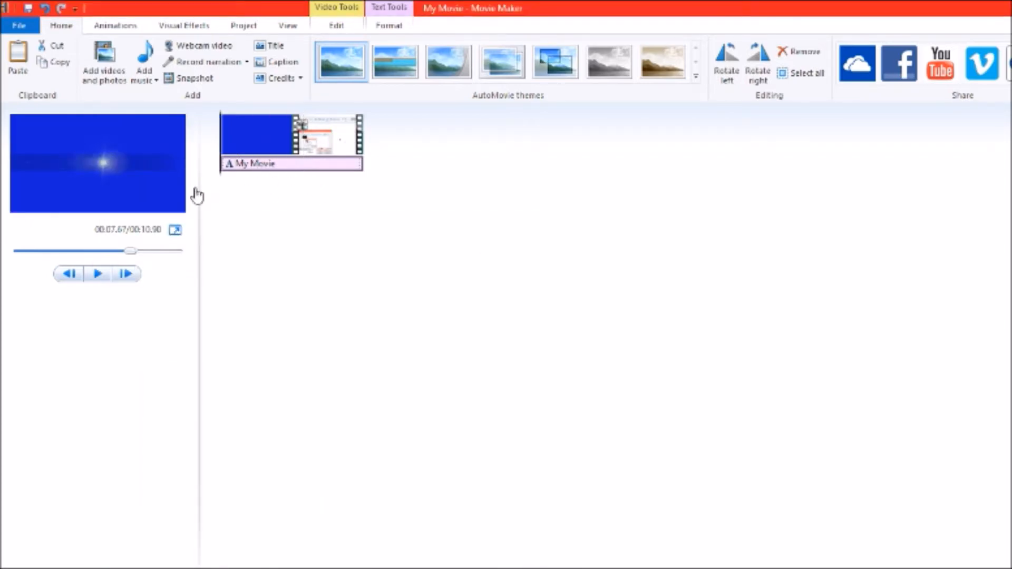
pyautogui.click(156, 81)
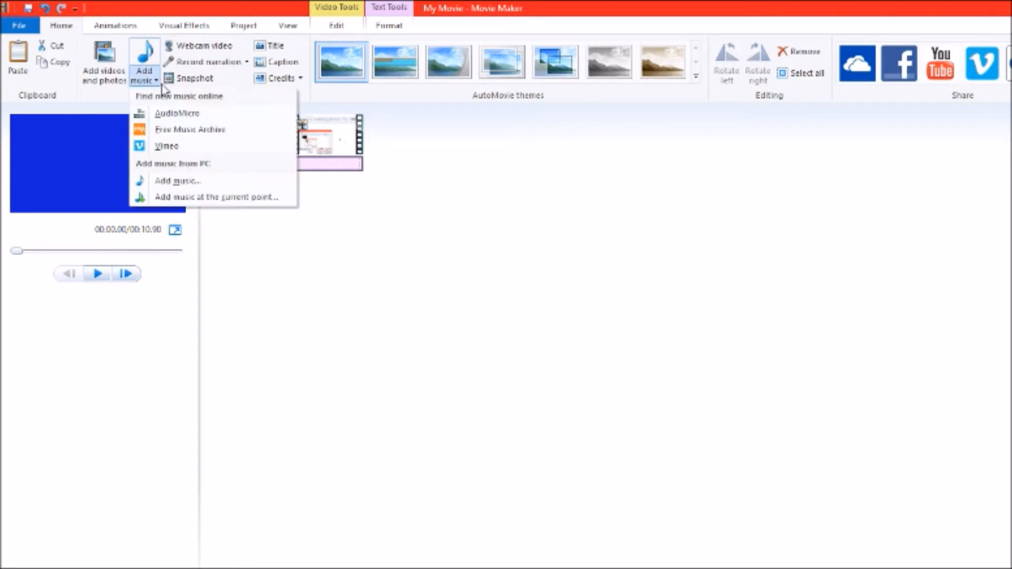
pyautogui.click(179, 180)
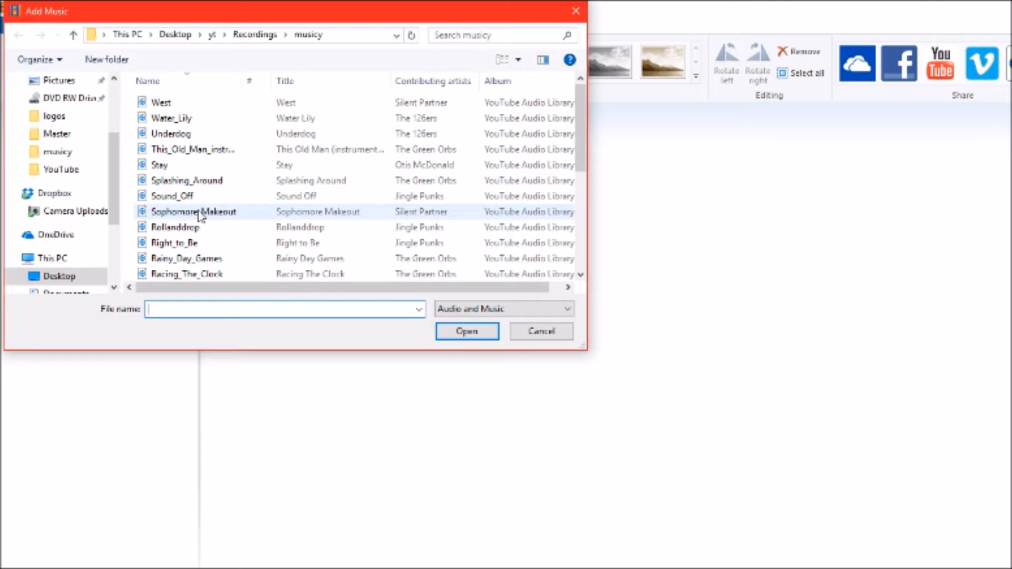
pyautogui.click(195, 229)
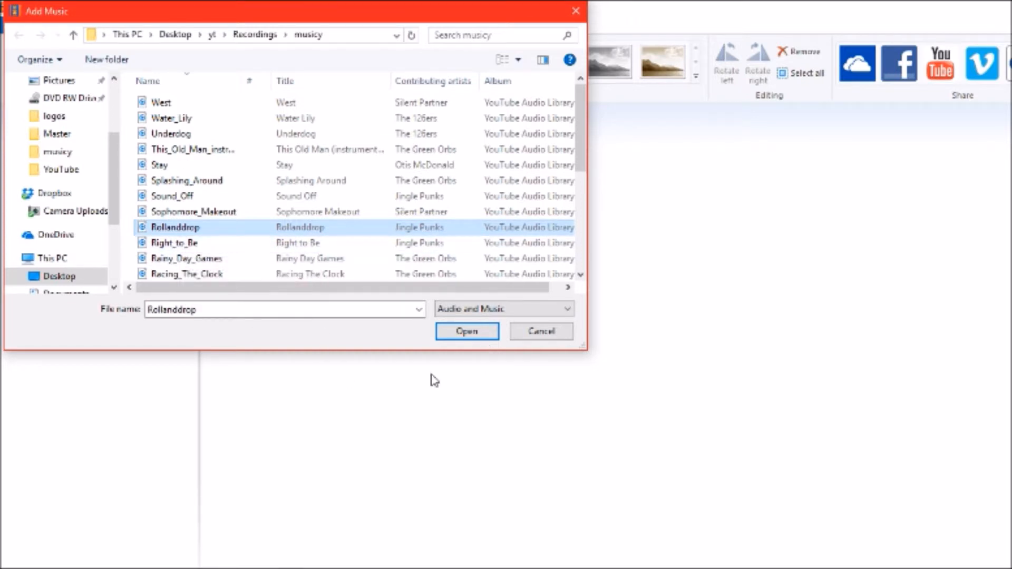
pyautogui.click(466, 333)
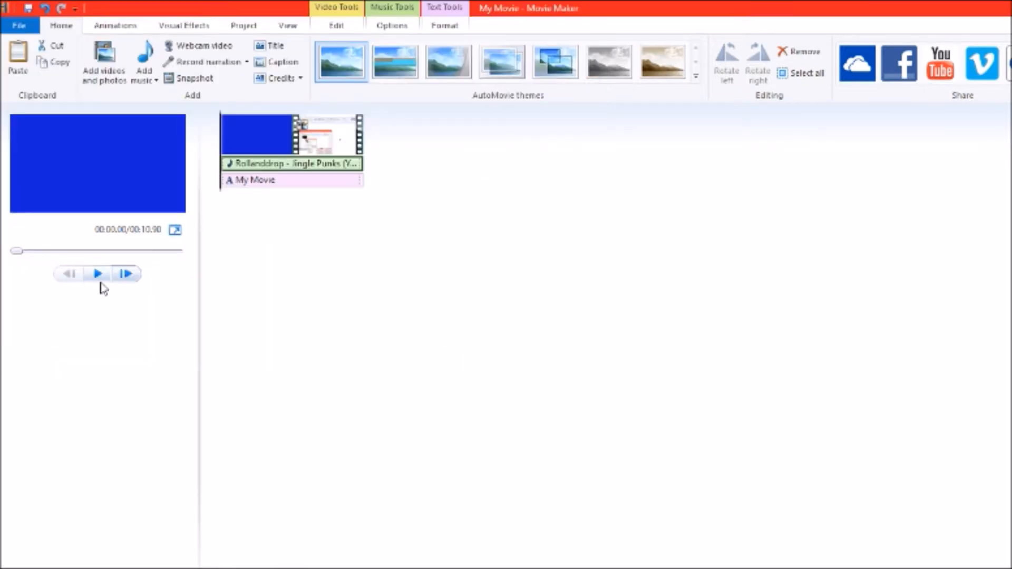
# Play the movie with its music and look over the text, video and music settings, including the music volume
pyautogui.click(99, 276)
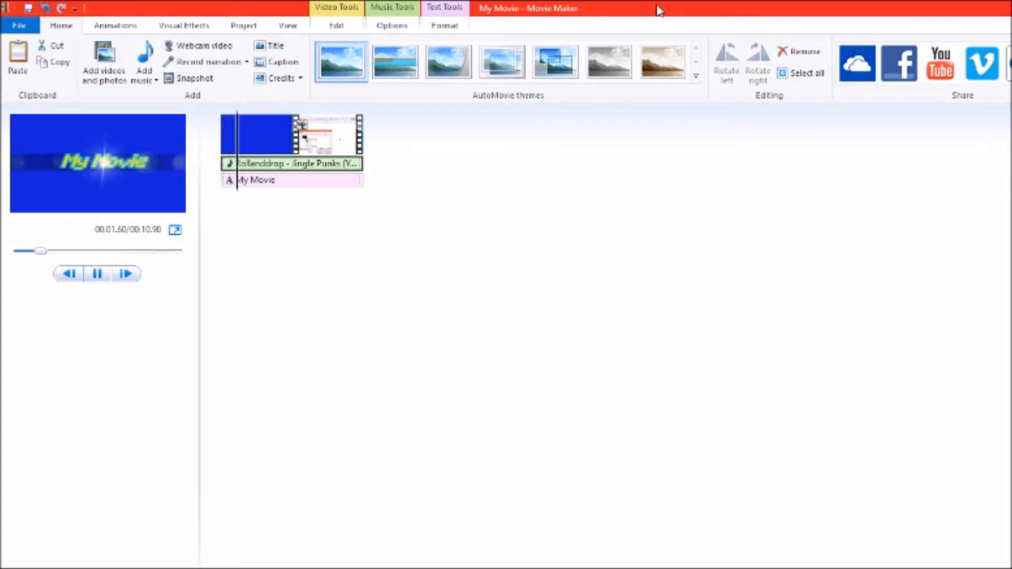
pyautogui.click(452, 26)
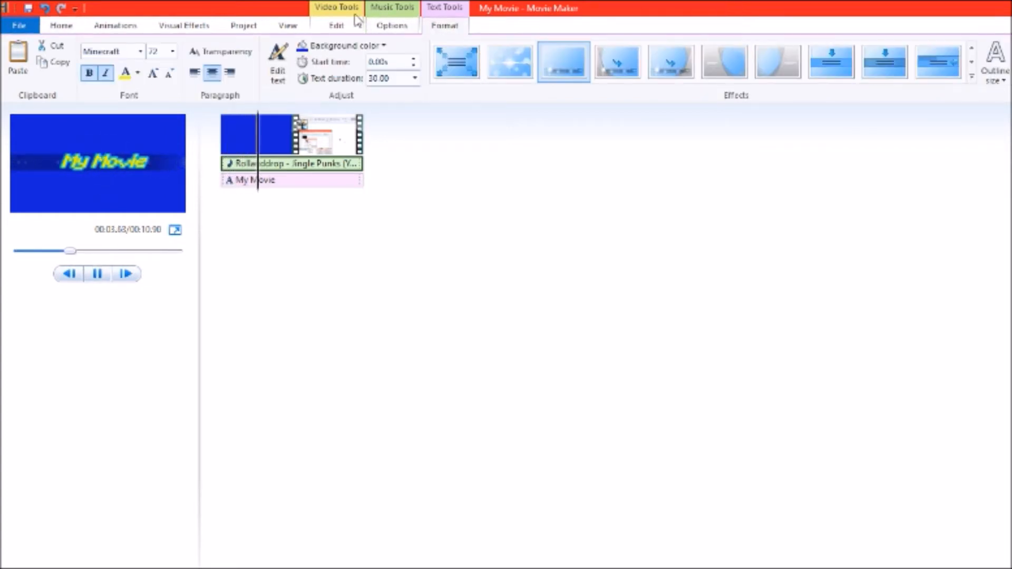
pyautogui.click(335, 26)
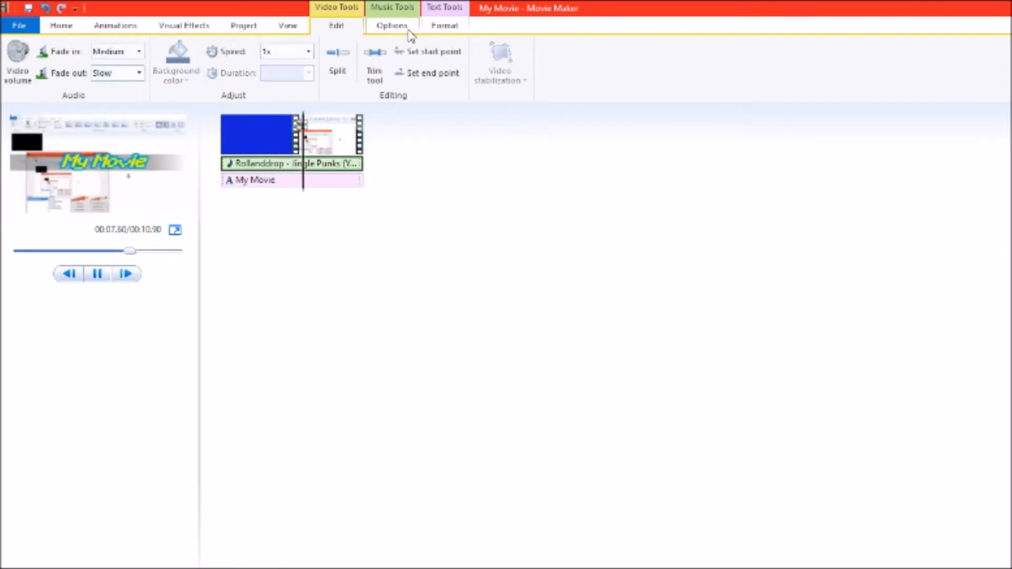
pyautogui.click(393, 27)
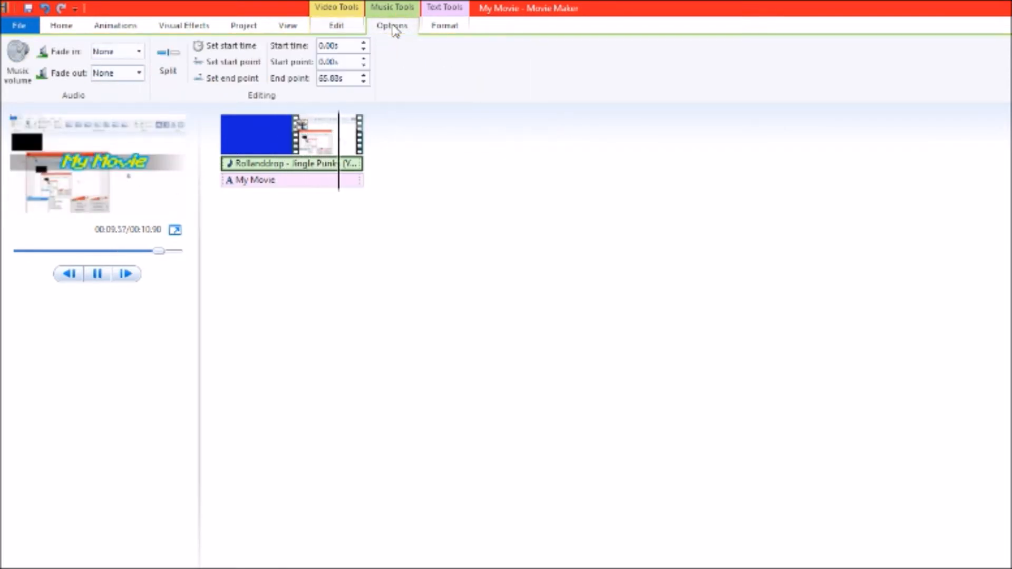
pyautogui.click(30, 64)
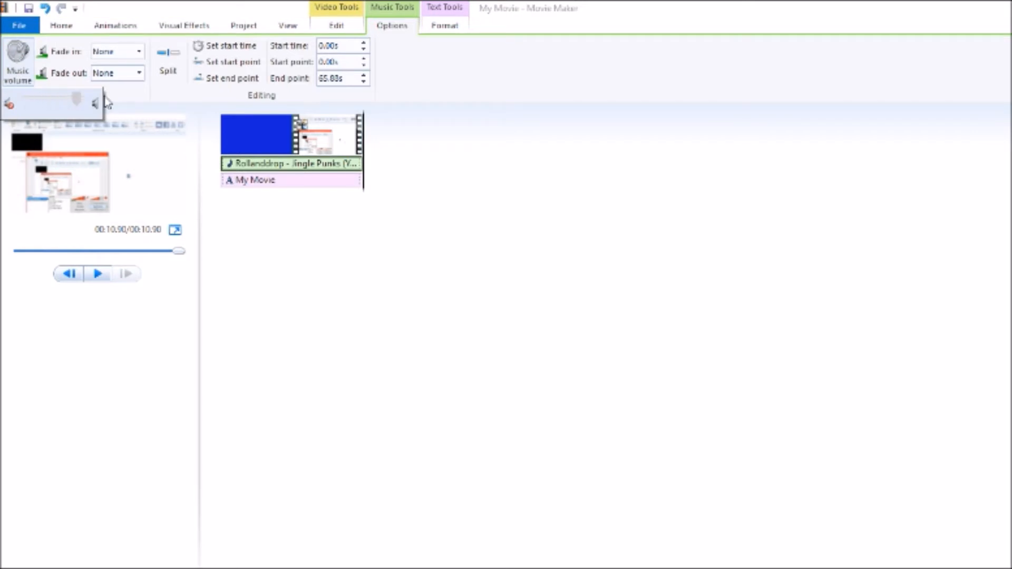
pyautogui.click(352, 199)
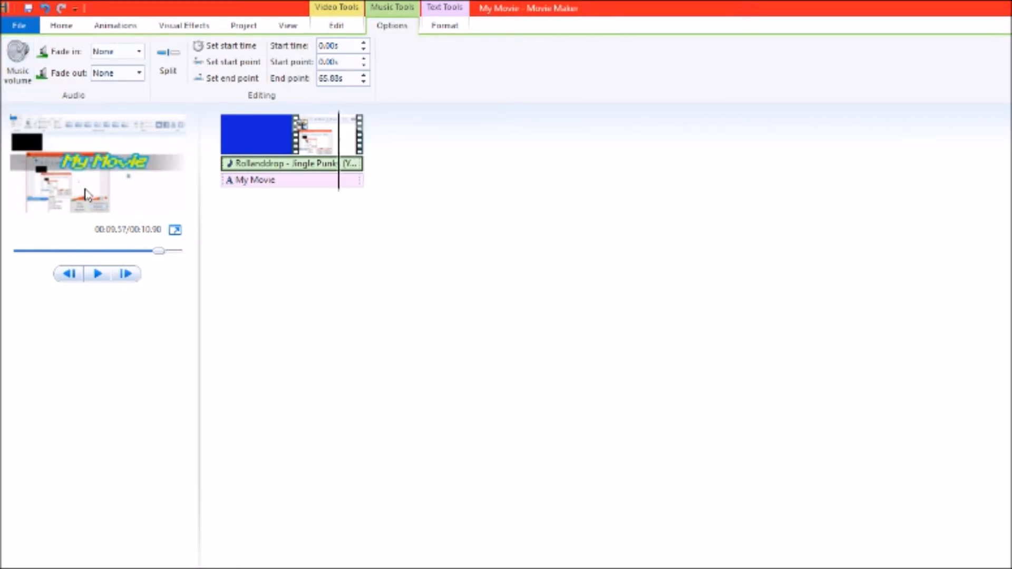
pyautogui.click(97, 274)
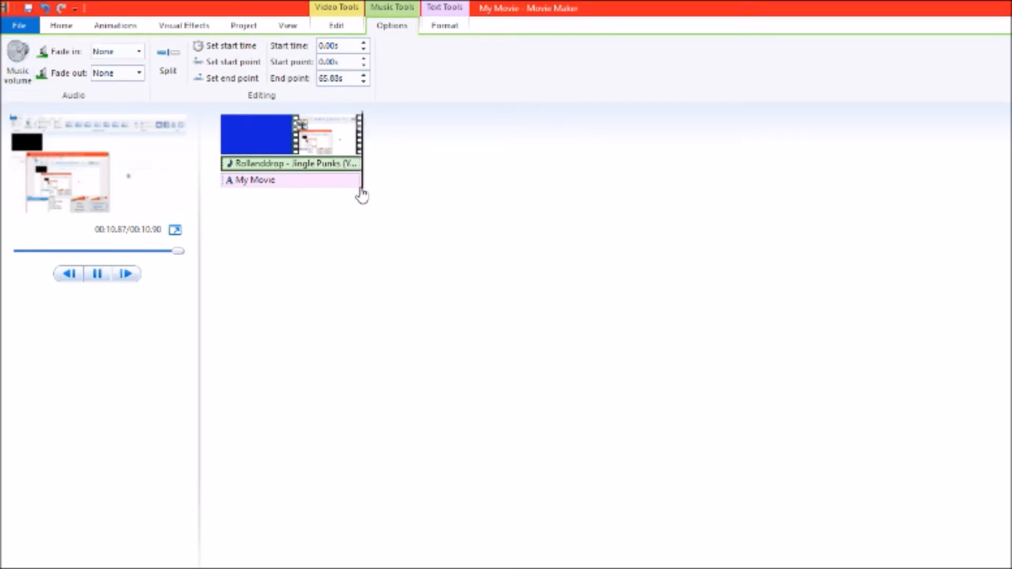
pyautogui.click(257, 190)
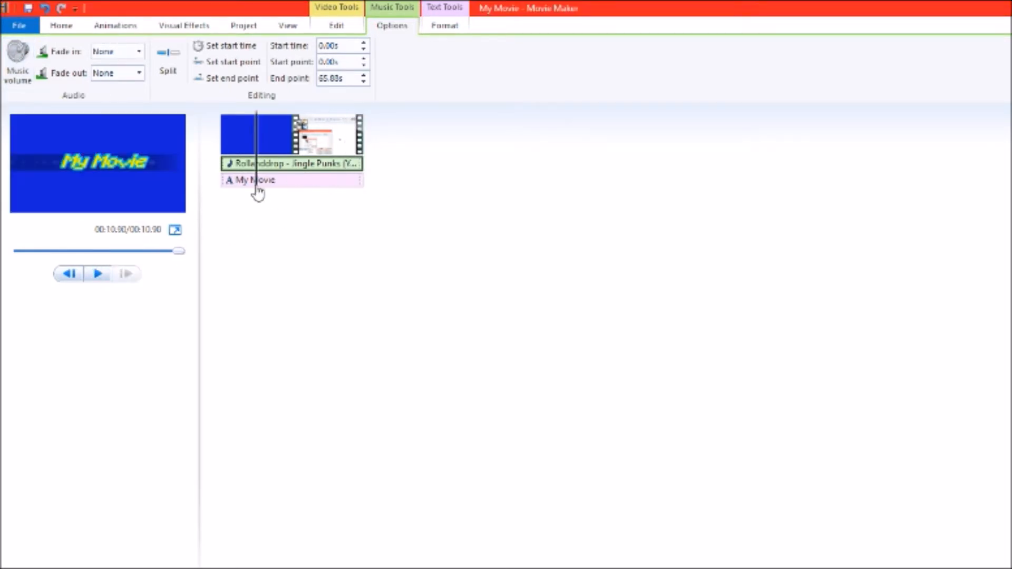
# Set the music's fade-out to Medium with fade-in at None, and play the movie from the start
pyautogui.click(140, 74)
pyautogui.click(125, 117)
pyautogui.click(138, 51)
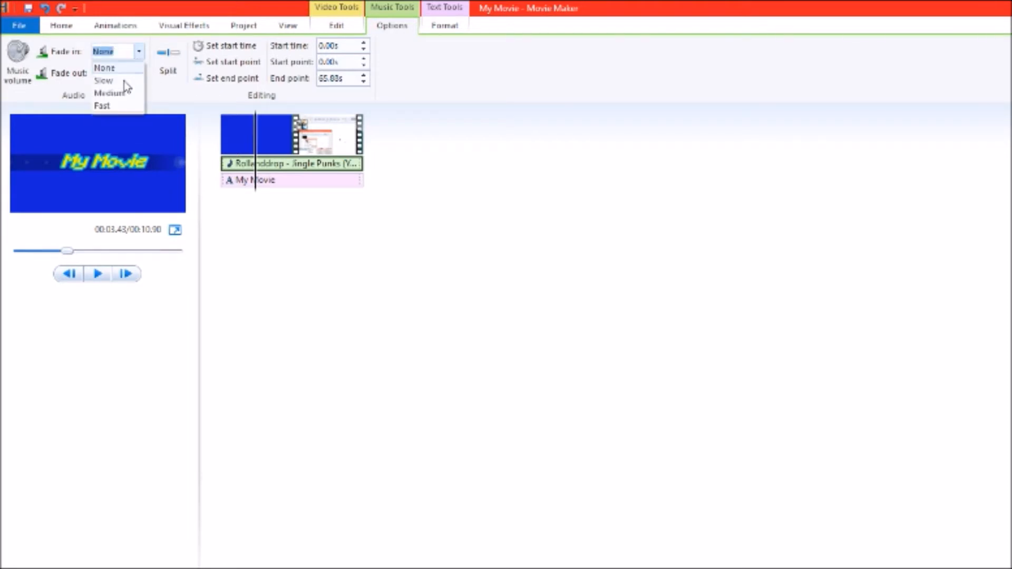
pyautogui.click(105, 67)
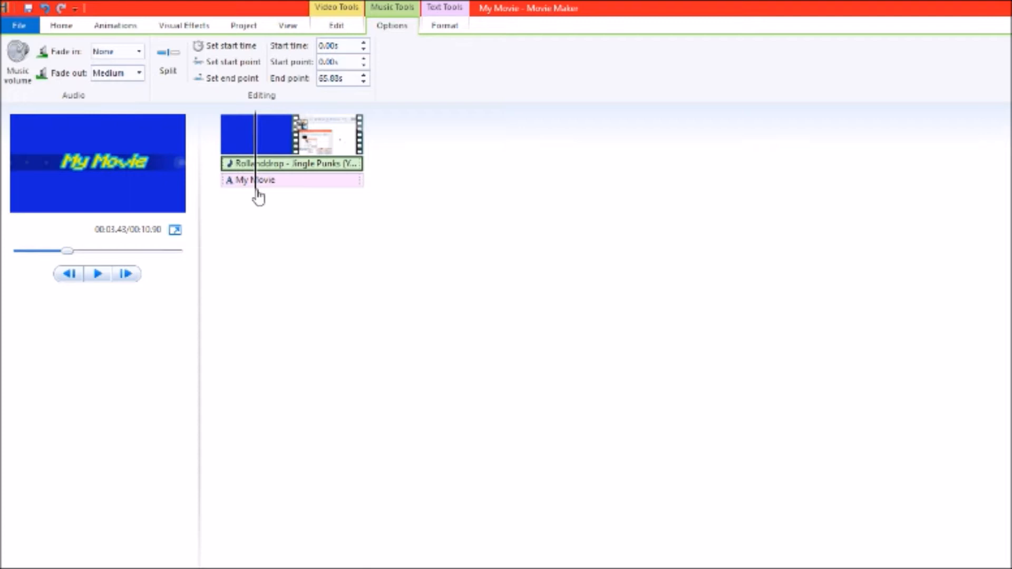
pyautogui.click(68, 274)
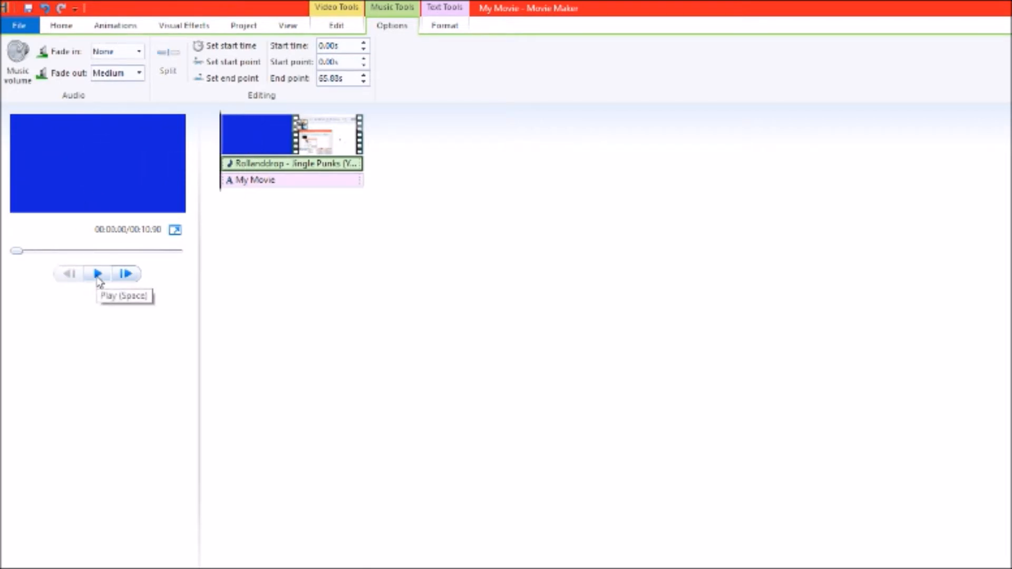
pyautogui.click(98, 277)
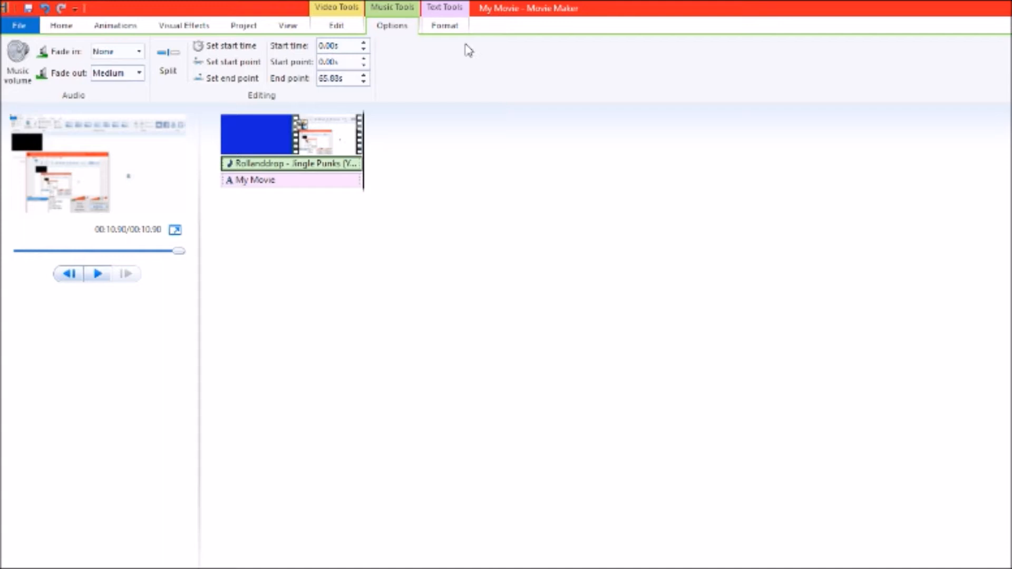
# Replace the "My Movie" title text with "How to edited videos in Wmm"
pyautogui.click(441, 26)
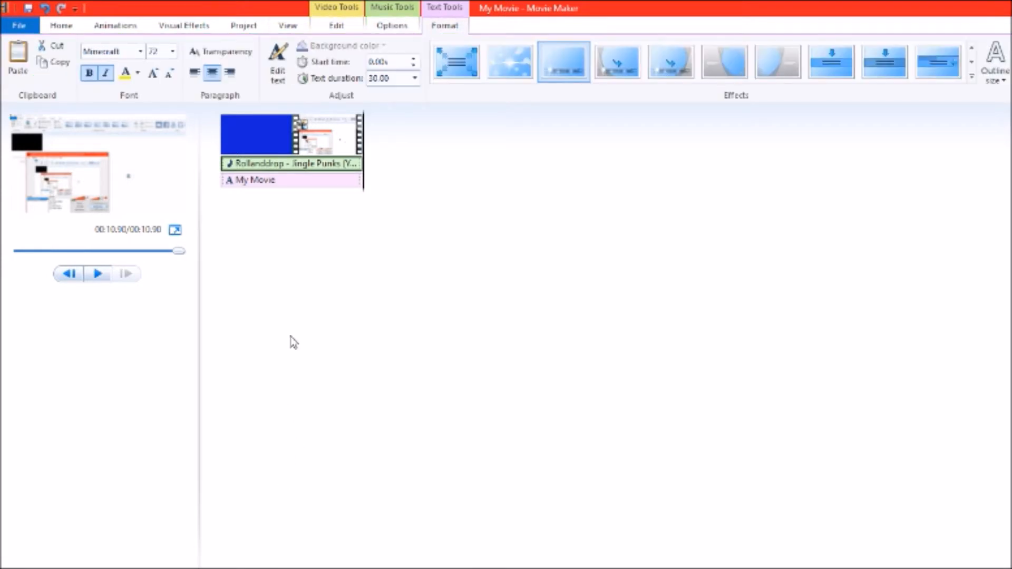
pyautogui.click(264, 182)
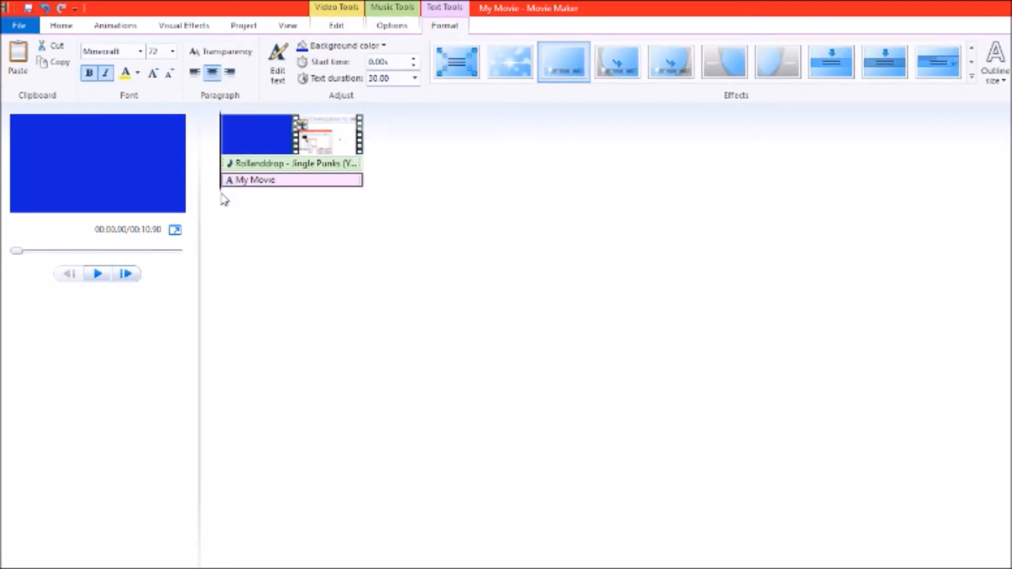
pyautogui.click(120, 163)
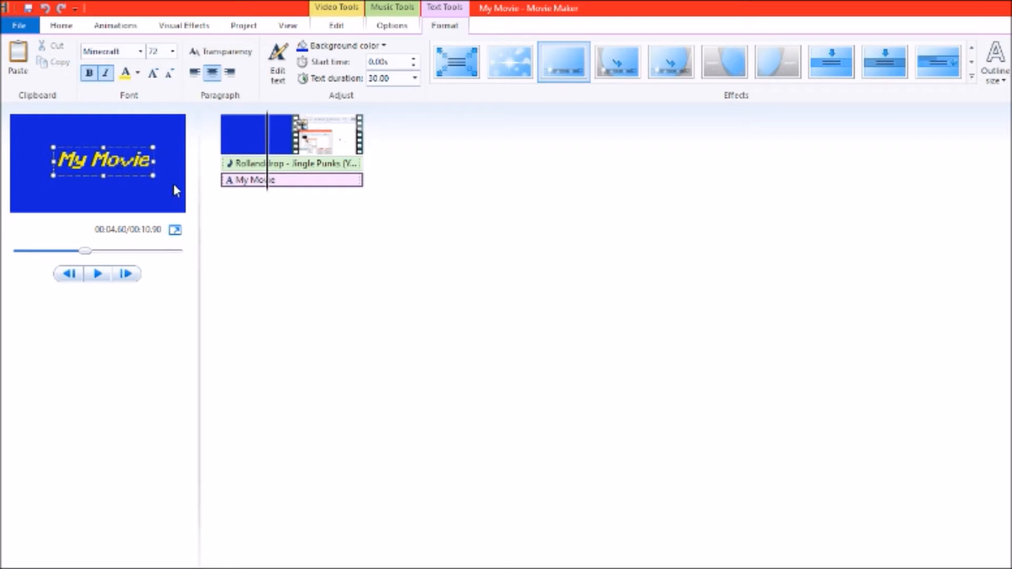
pyautogui.moveTo(59, 158); pyautogui.dragTo(327, 167)
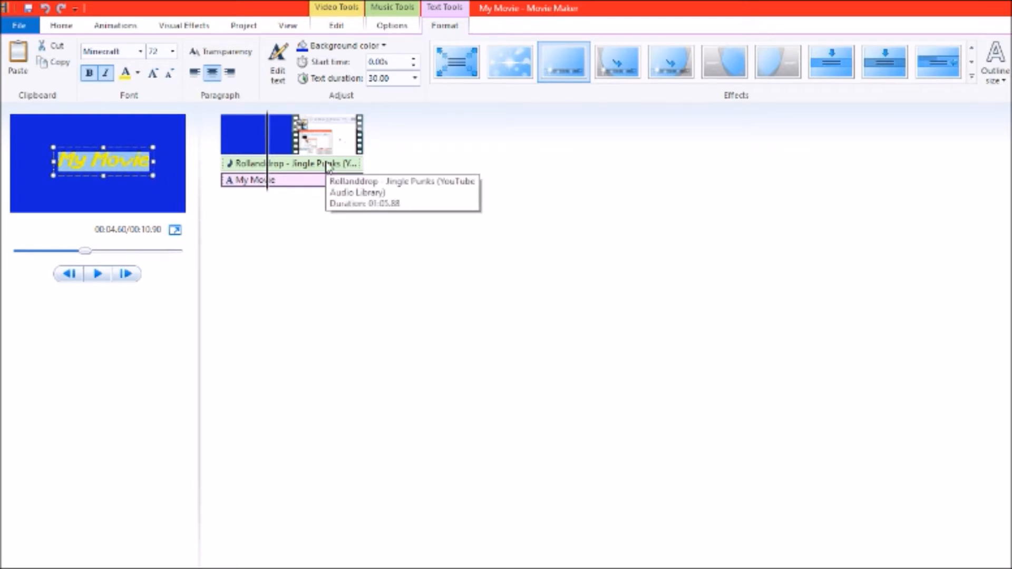
pyautogui.press('BackSpace')
pyautogui.write('hOW TO')
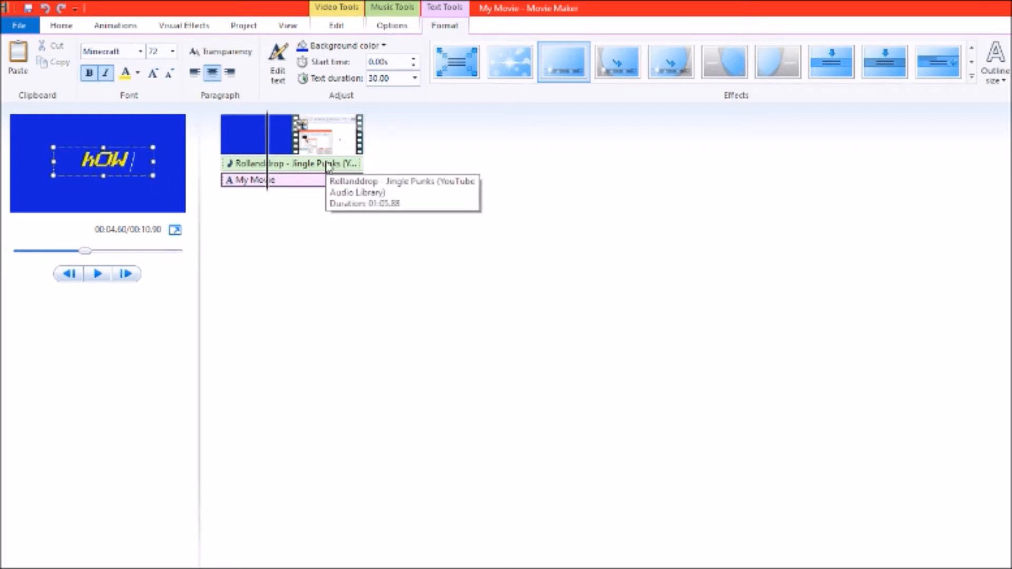
pyautogui.press('BackSpace')
pyautogui.press('BackSpace')
pyautogui.press('BackSpace')
pyautogui.press('BackSpace')
pyautogui.press('BackSpace')
pyautogui.press('BackSpace')
pyautogui.press('BackSpace')
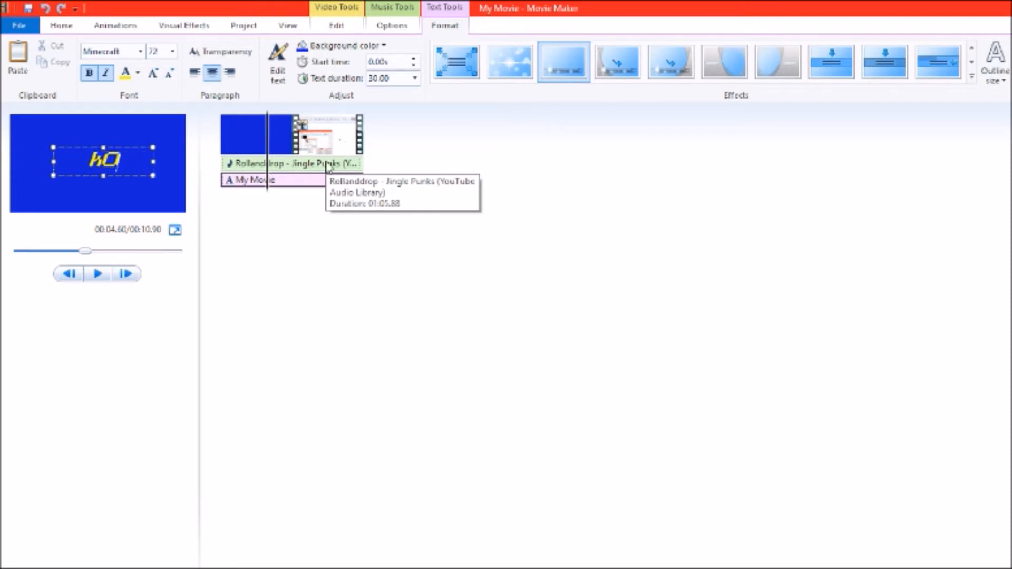
pyautogui.write('How')
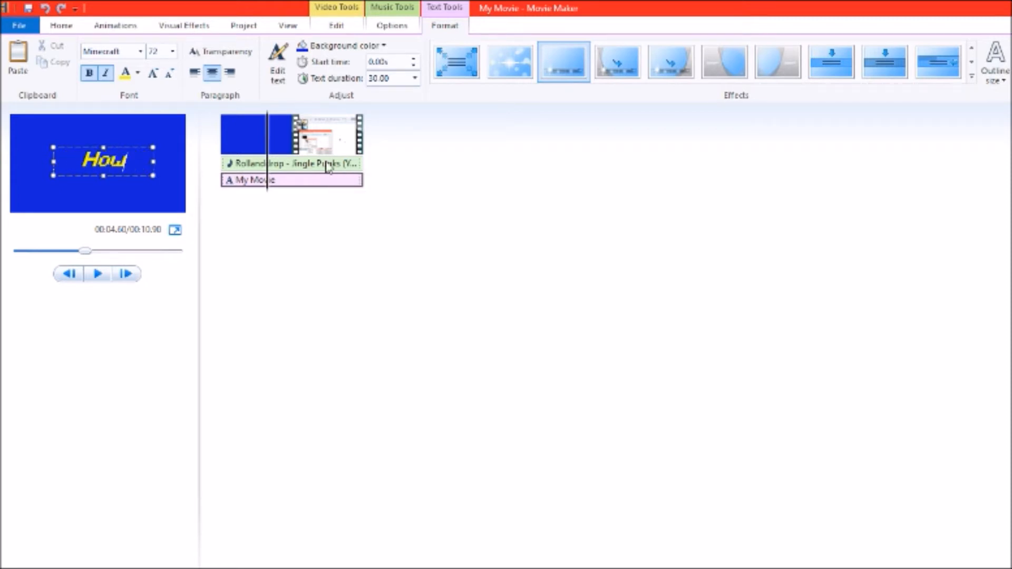
pyautogui.write(' to edit')
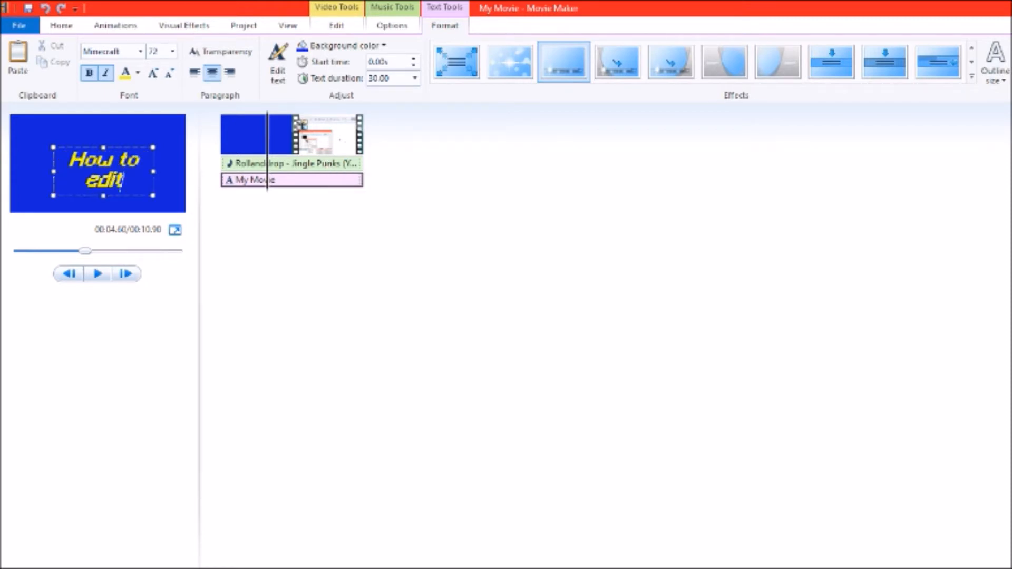
pyautogui.write('ied')
pyautogui.press('BackSpace')
pyautogui.press('BackSpace')
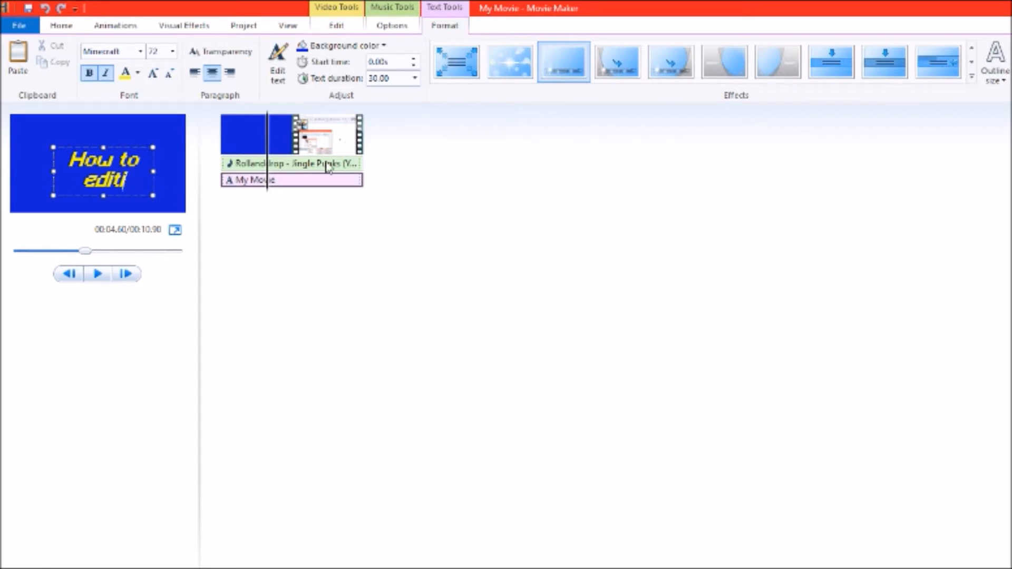
pyautogui.press('BackSpace')
pyautogui.write('ed')
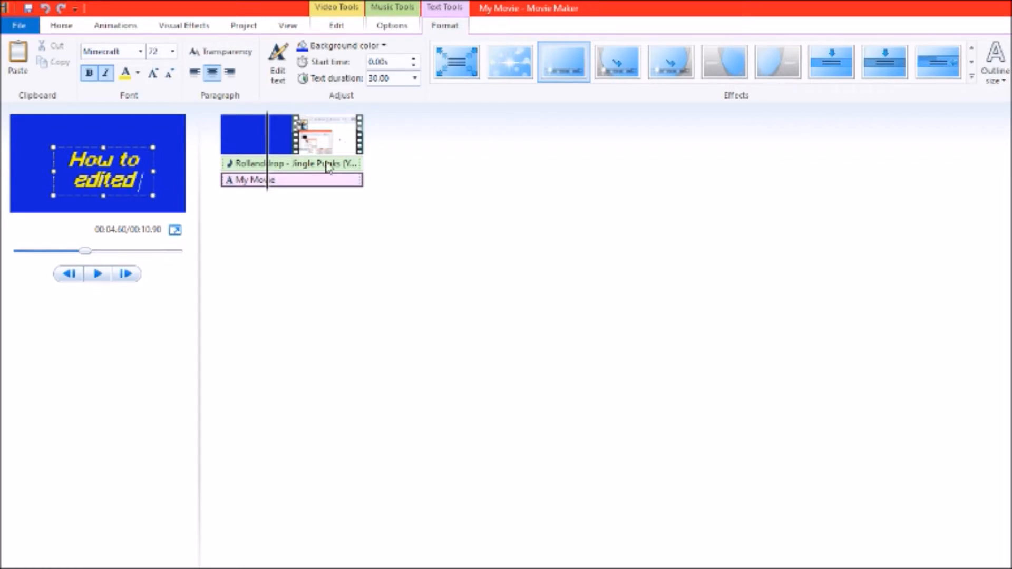
pyautogui.write(' videos')
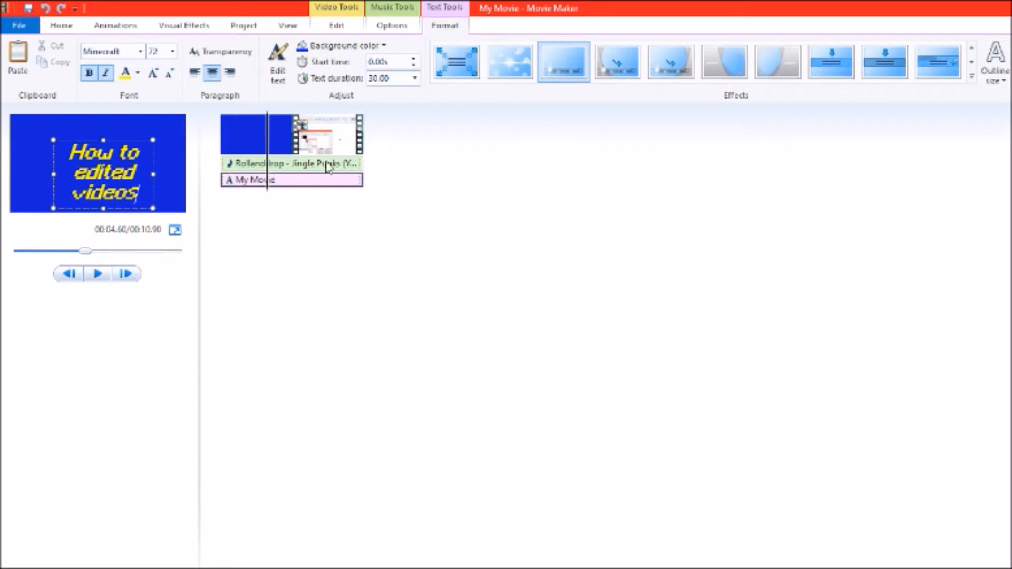
pyautogui.write(' in Wmm')
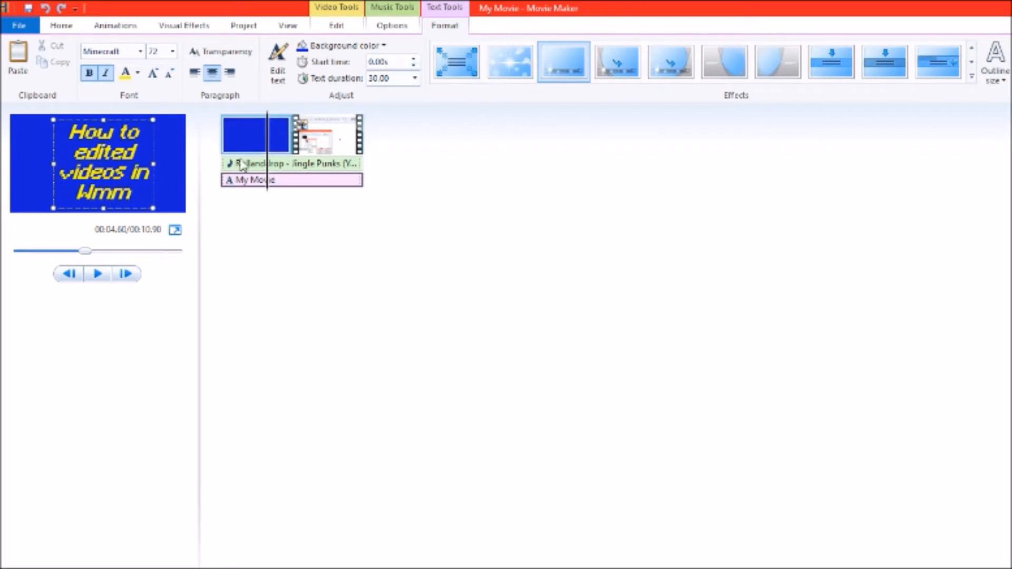
# Widen the title's text box on both sides and finish editing the title
pyautogui.moveTo(153, 164); pyautogui.dragTo(181, 162)
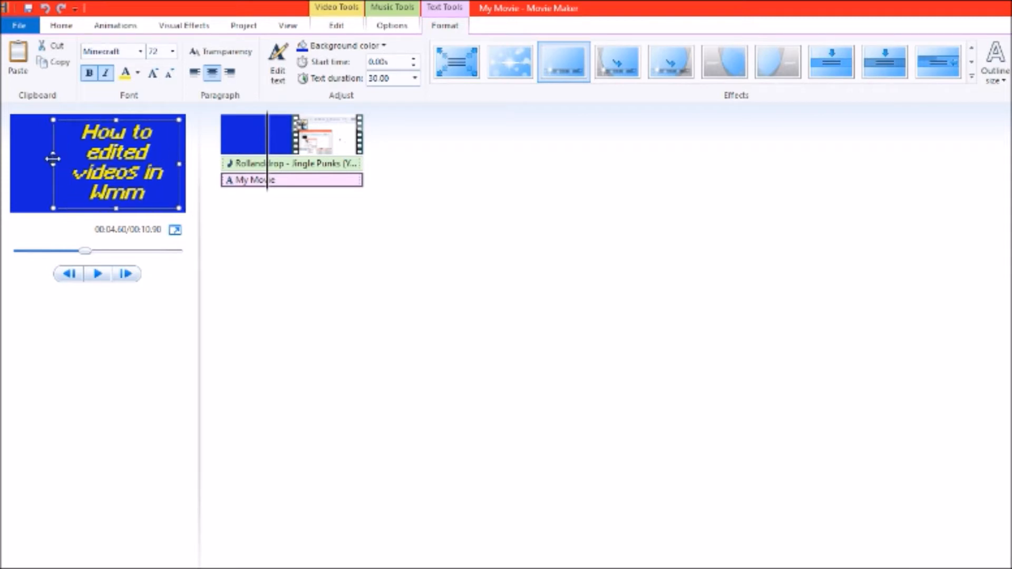
pyautogui.moveTo(50, 165); pyautogui.dragTo(24, 164)
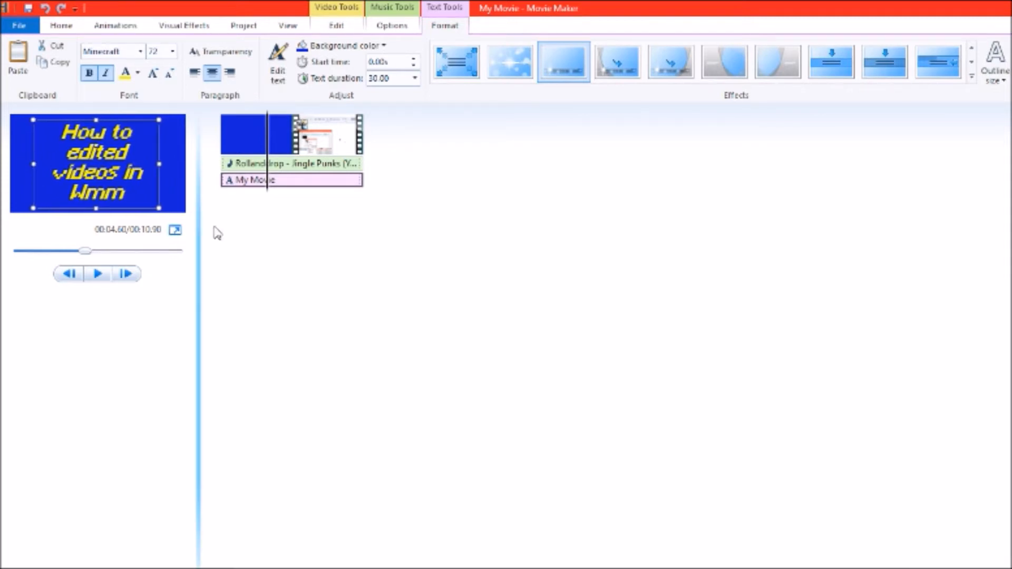
pyautogui.click(325, 265)
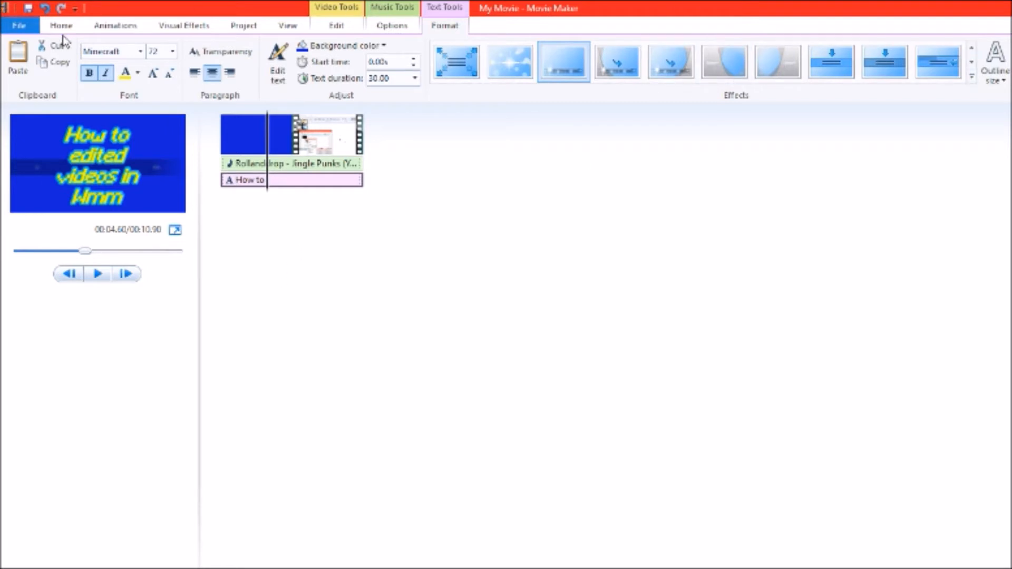
# Try the sepia-toned AutoMovie theme and check how the recorded clip looks with it
pyautogui.click(79, 26)
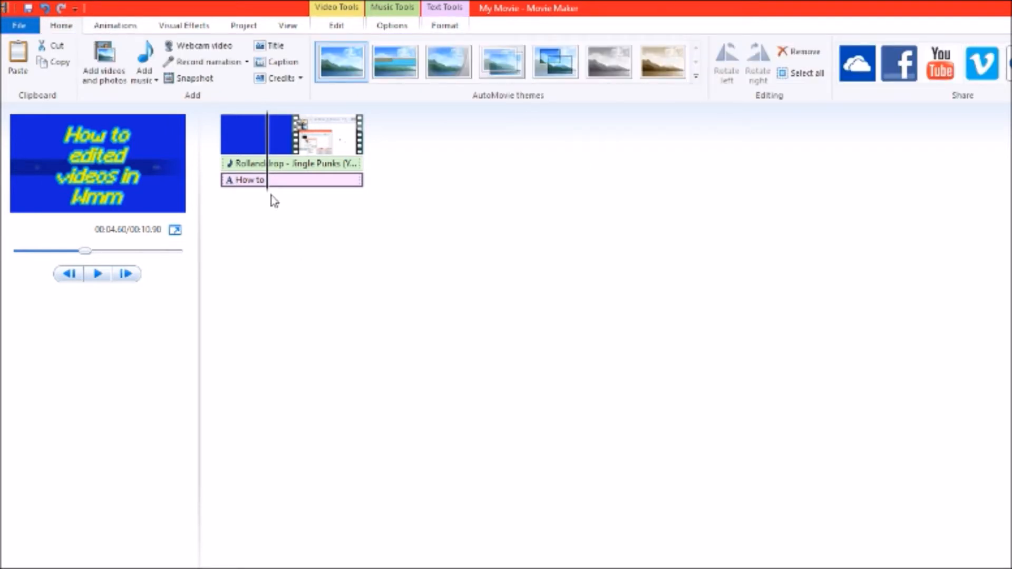
pyautogui.click(298, 198)
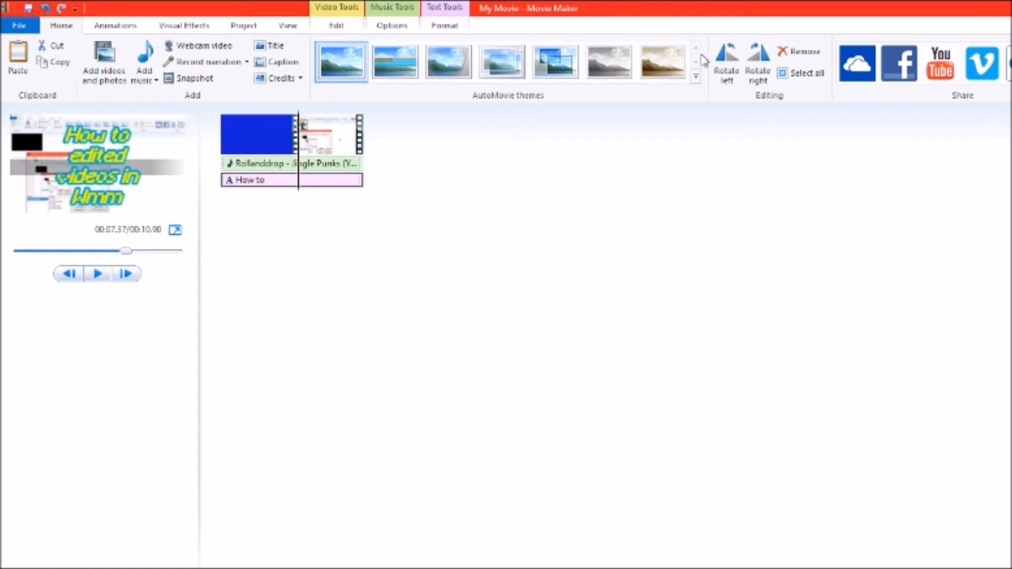
pyautogui.click(663, 62)
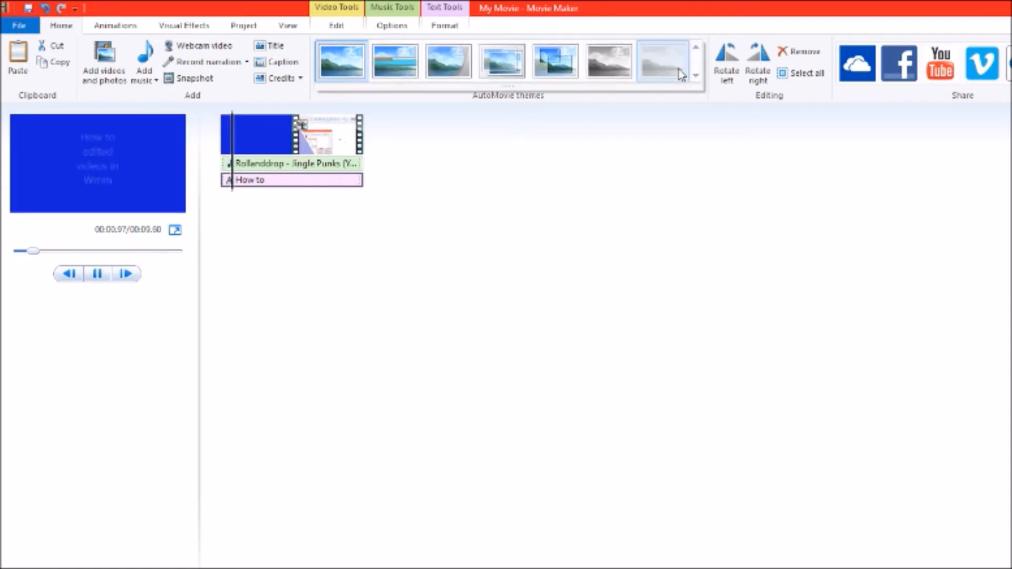
pyautogui.click(343, 182)
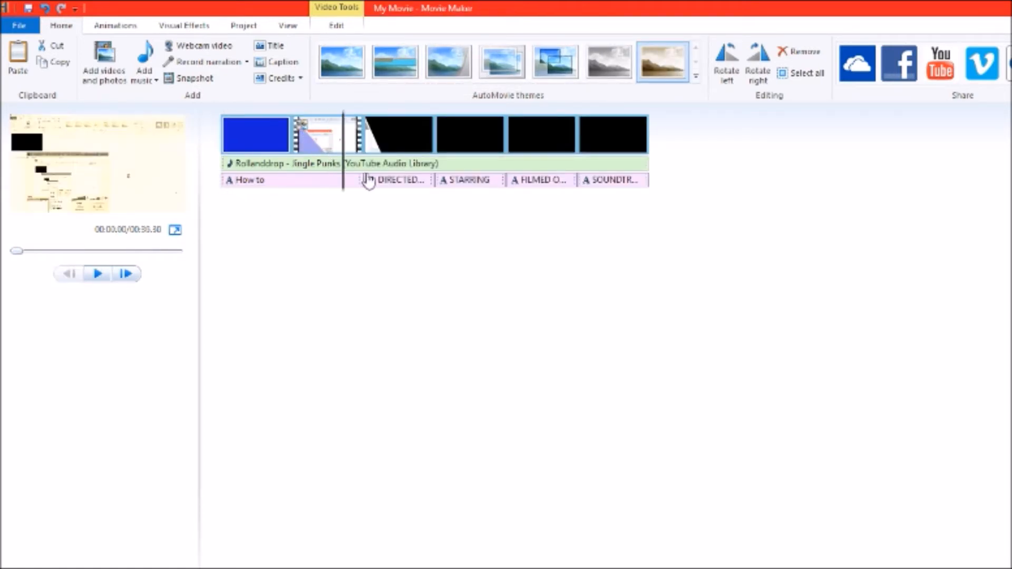
pyautogui.moveTo(345, 182)
pyautogui.mouseDown()
pyautogui.moveTo(318, 178)
pyautogui.moveTo(340, 181)
pyautogui.mouseUp()
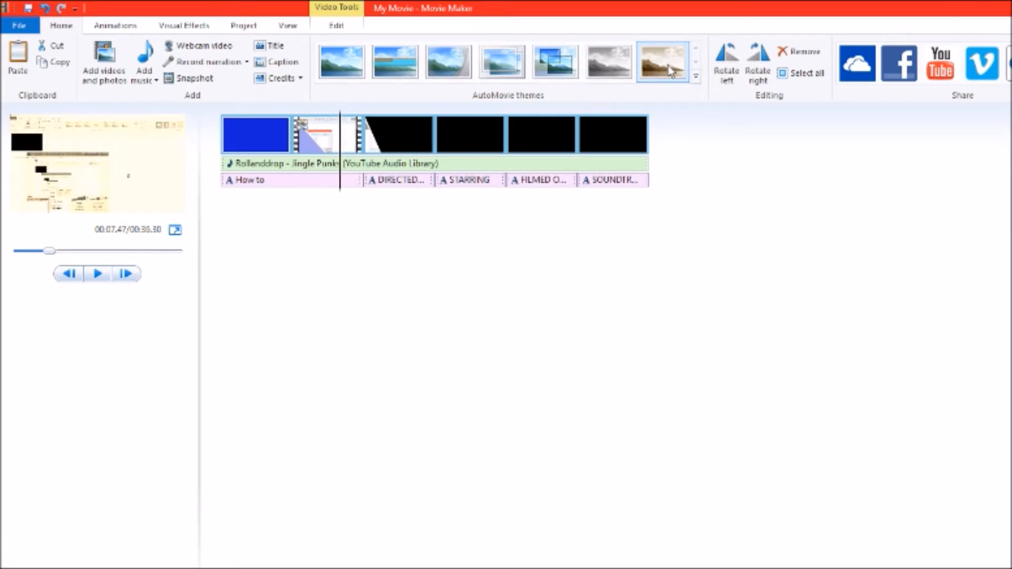
# Apply the fifth AutoMovie theme in the gallery and play the movie past the transition into the recorded clip
pyautogui.click(568, 69)
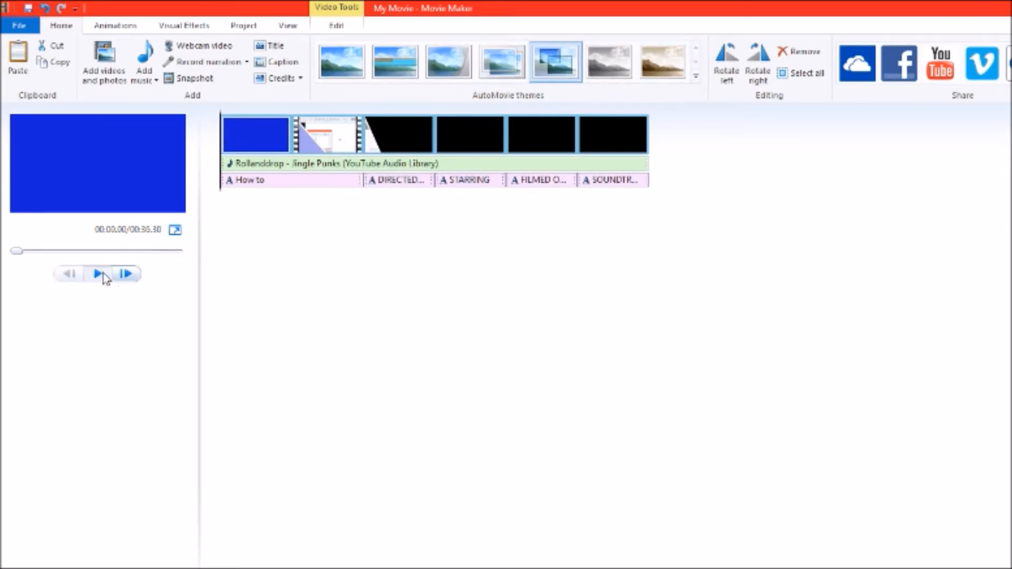
pyautogui.click(99, 273)
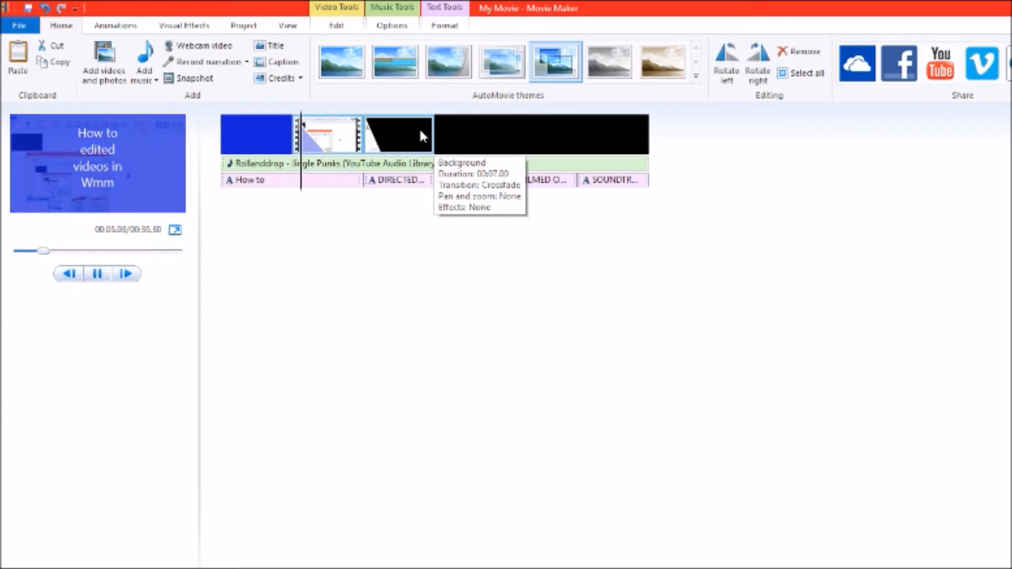
pyautogui.click(96, 274)
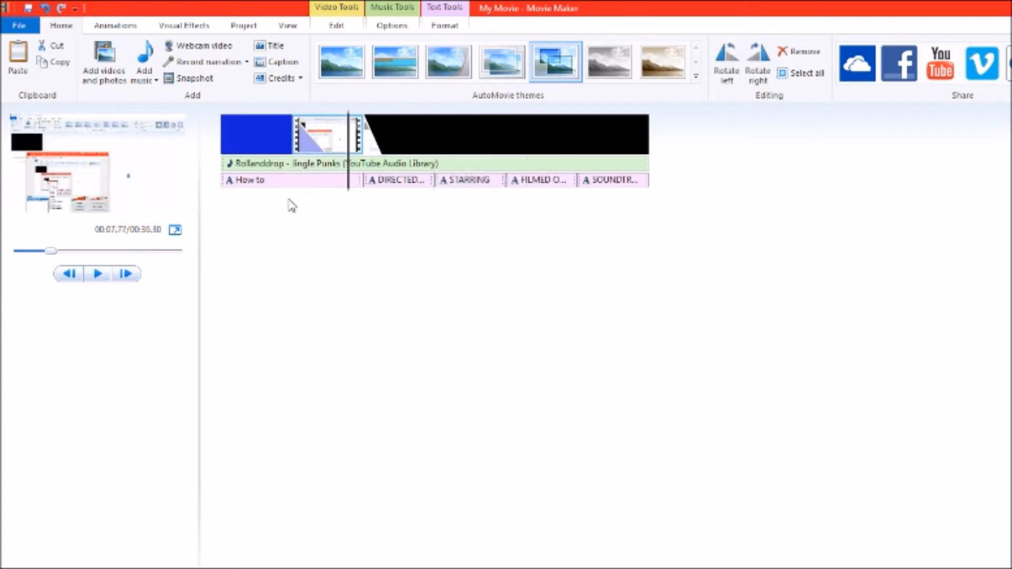
# Remove the four black credits clips that follow the recorded clip on the timeline
pyautogui.click(367, 152)
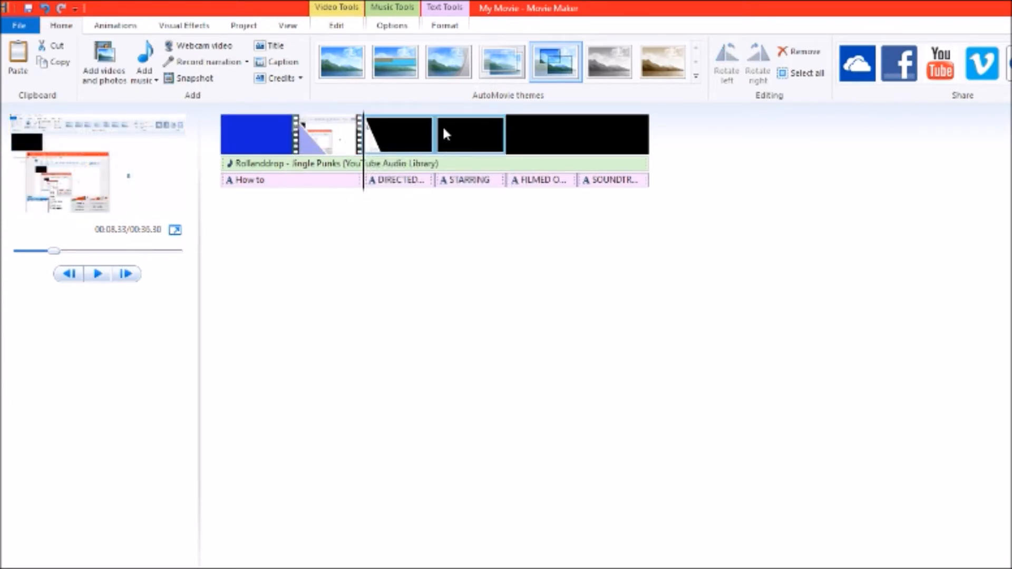
pyautogui.rightClick(407, 128)
pyautogui.click(443, 225)
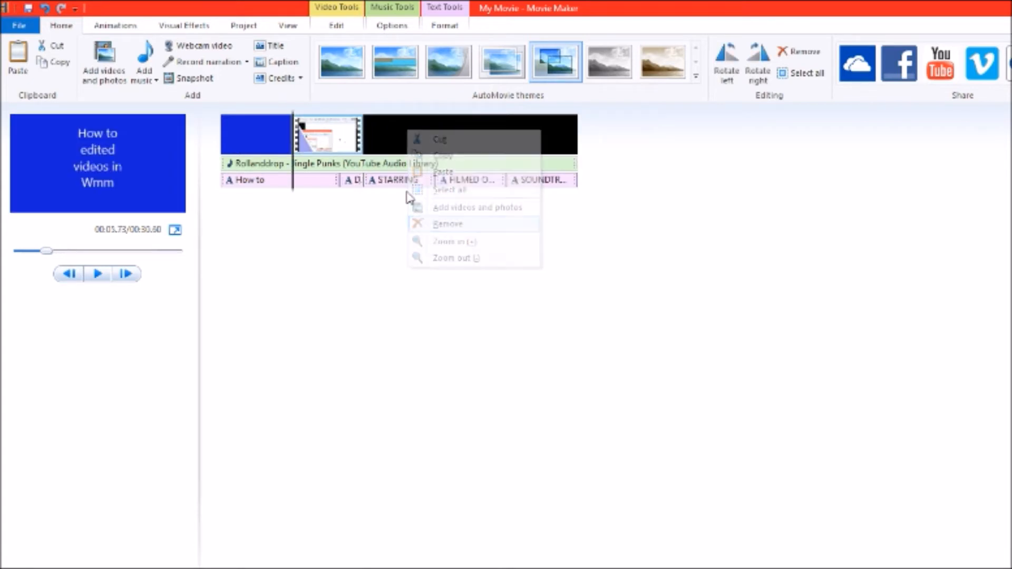
pyautogui.rightClick(391, 139)
pyautogui.click(389, 133)
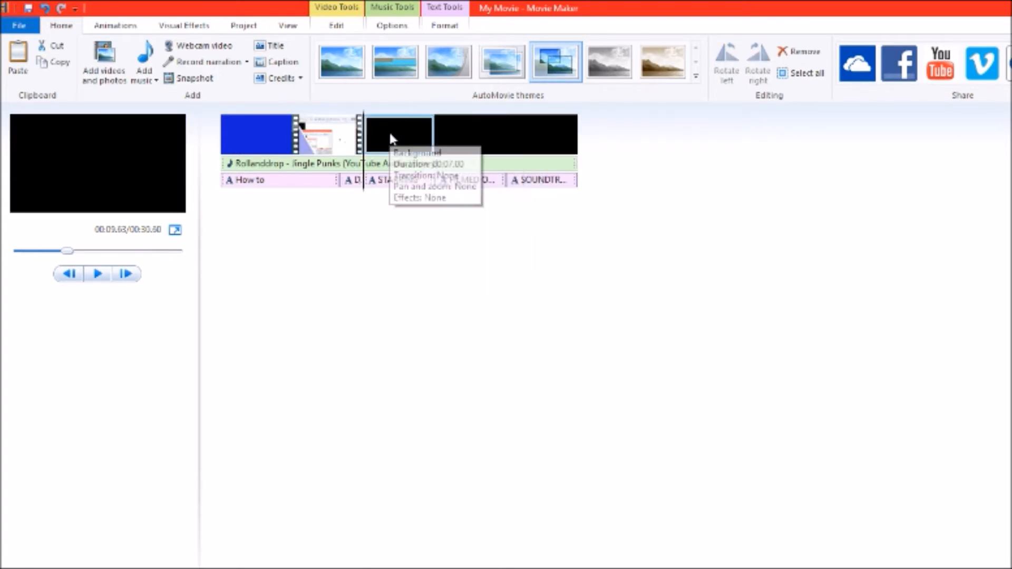
pyautogui.keyDown('ctrl'); pyautogui.click(473, 141); pyautogui.keyUp('ctrl')
pyautogui.click(526, 134)
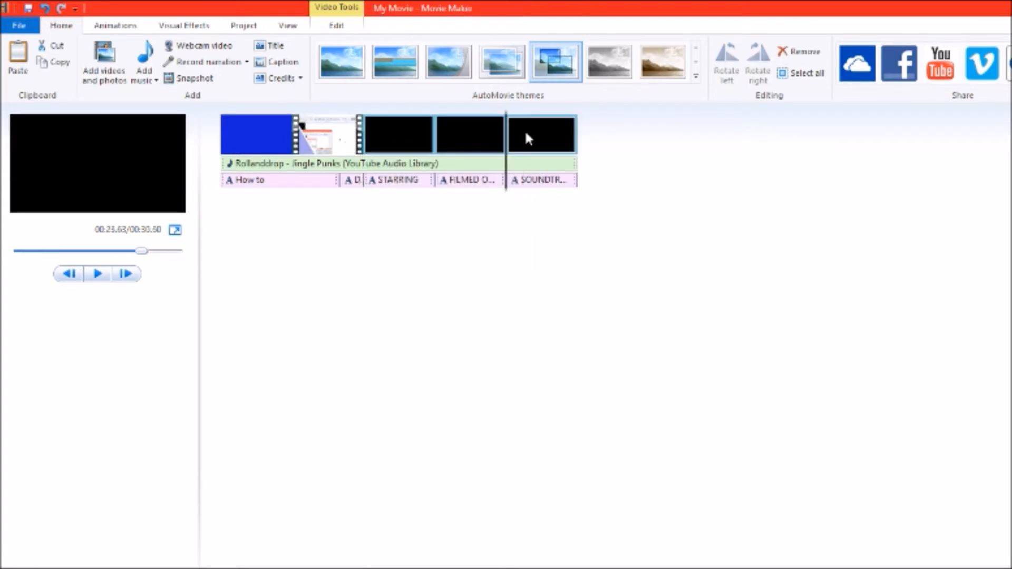
pyautogui.rightClick(475, 121)
pyautogui.click(515, 213)
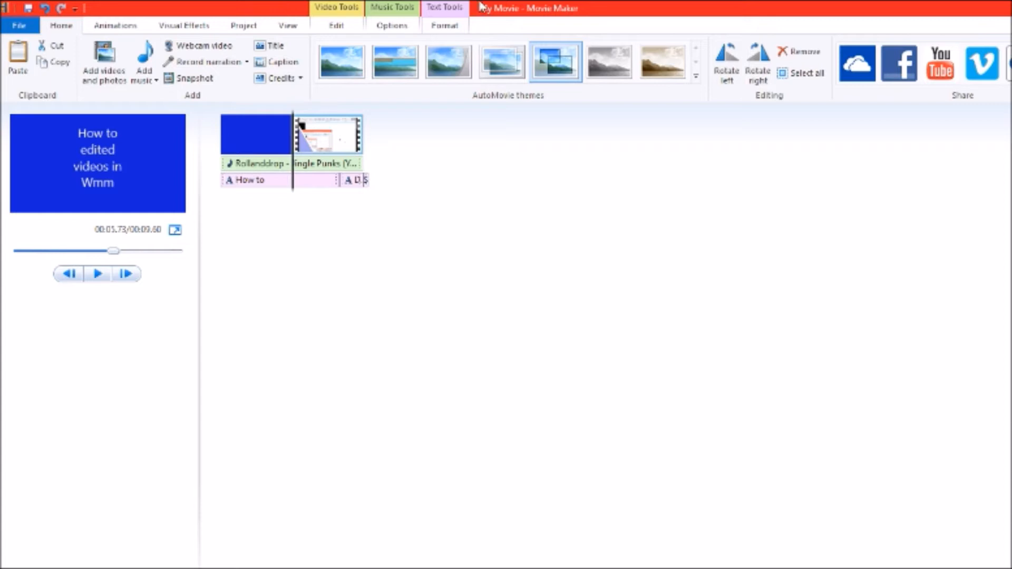
# Remove the blue title clip from the timeline and undo the removal
pyautogui.click(255, 134)
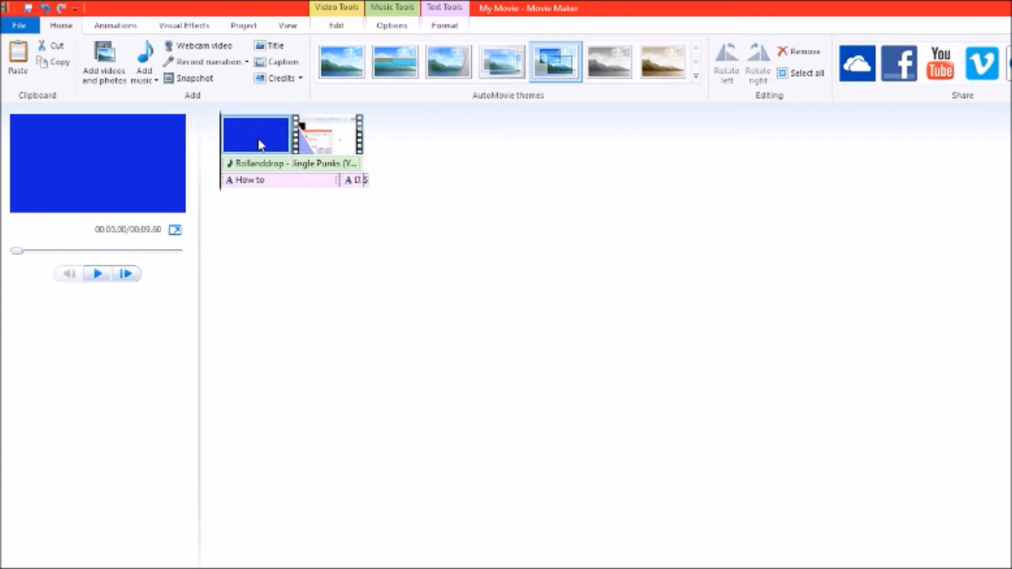
pyautogui.click(817, 52)
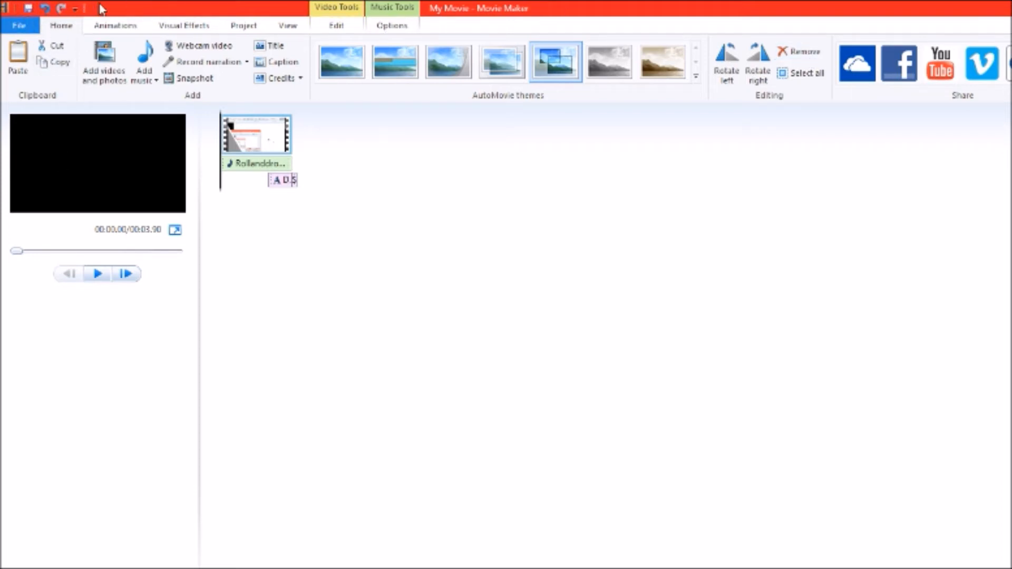
pyautogui.click(45, 8)
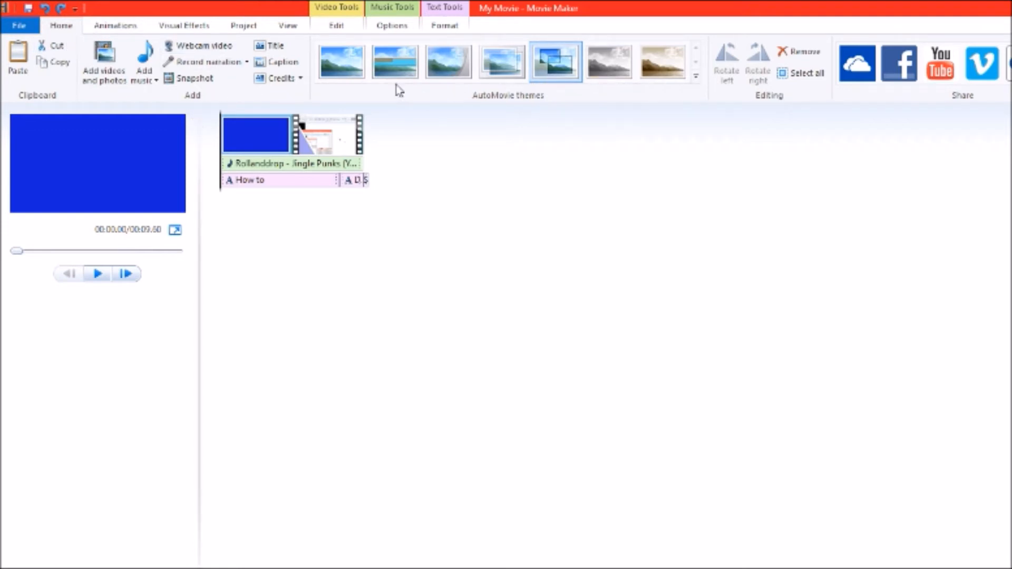
# Add the "pug fin 14" picture from the Desktop after the blue title clip and play the movie
pyautogui.click(99, 78)
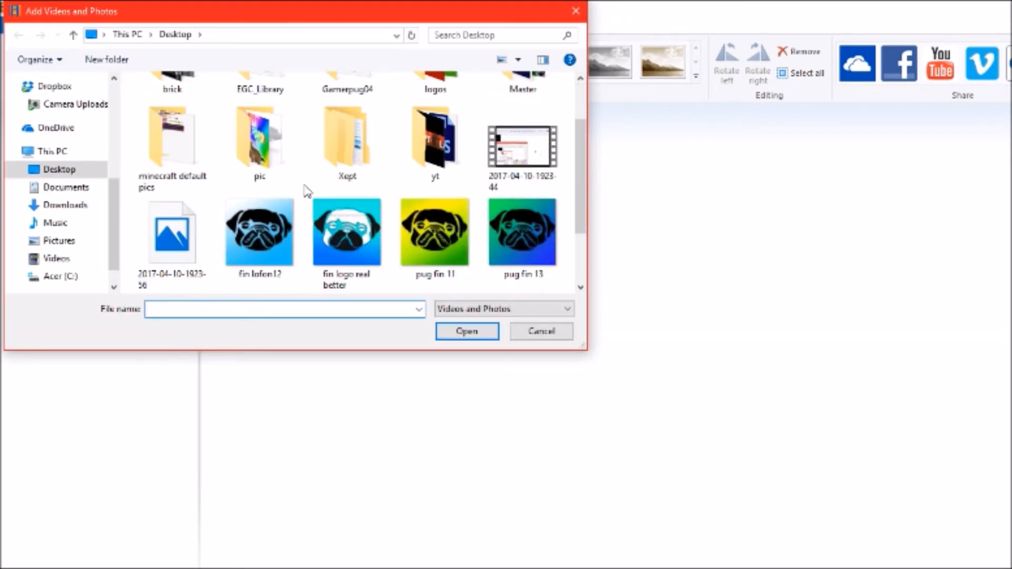
pyautogui.scroll(-2, 456, 273)
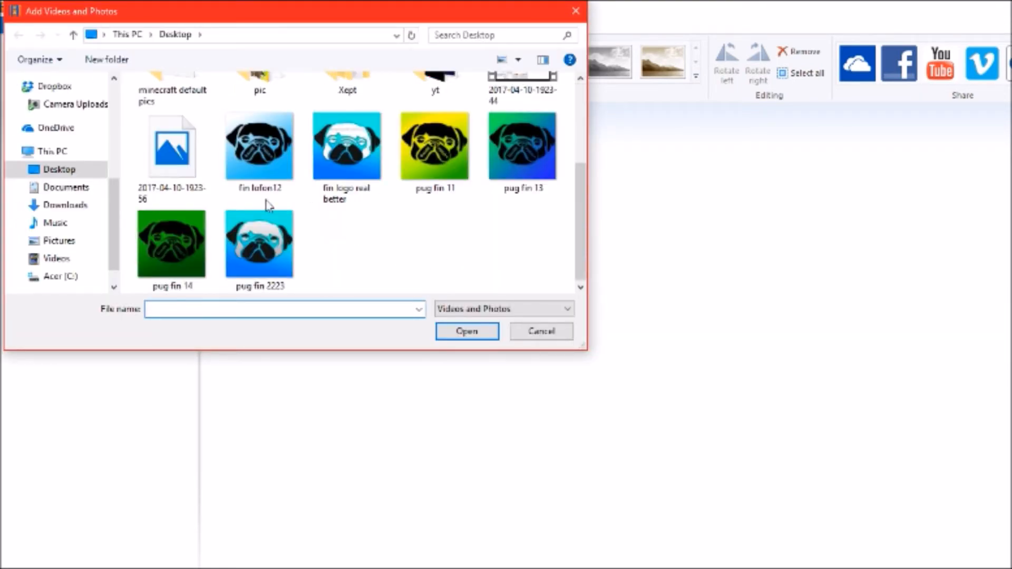
pyautogui.click(172, 243)
pyautogui.click(467, 332)
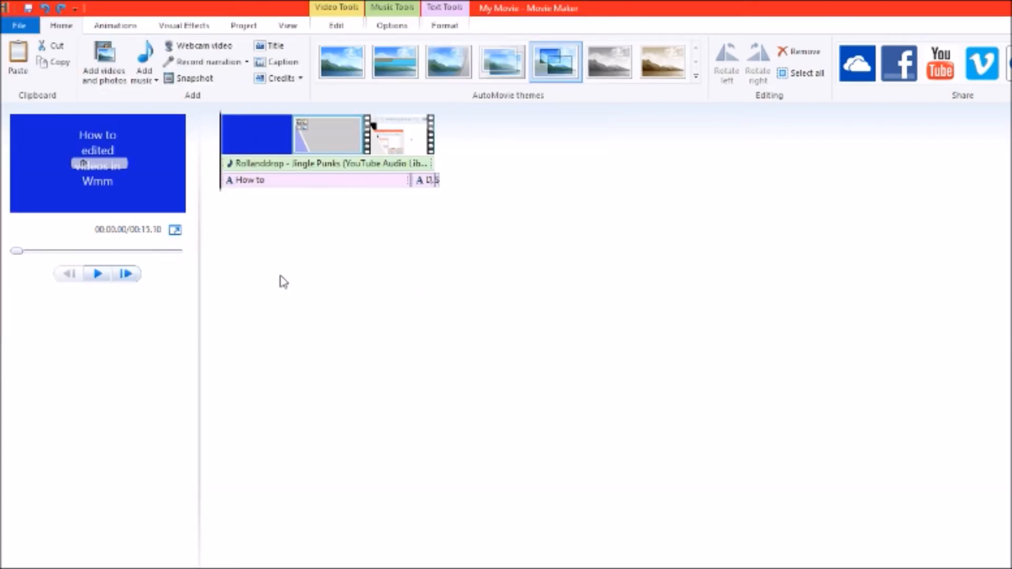
pyautogui.click(97, 273)
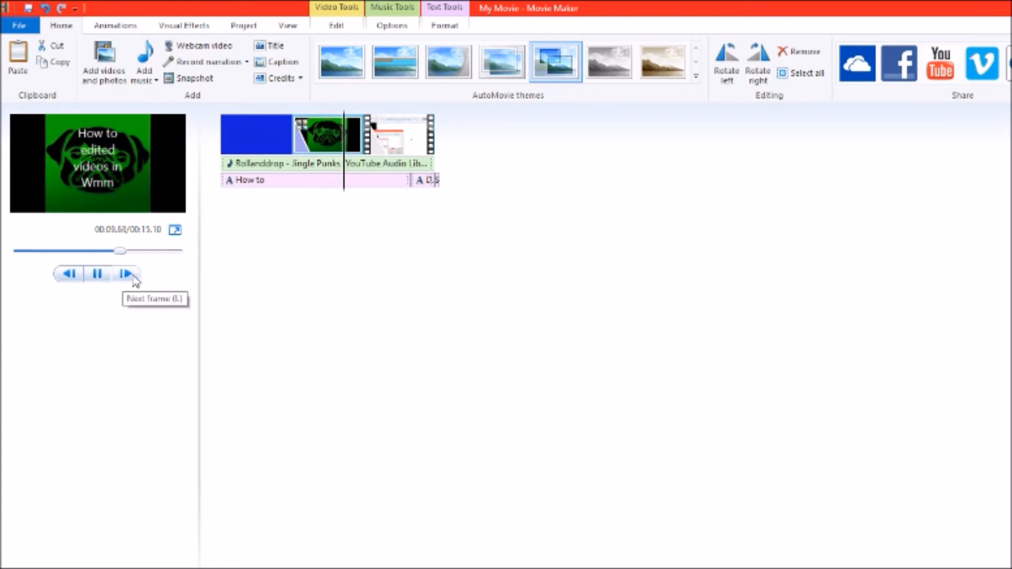
# Clear the current AutoMovie theme and apply the third theme in the gallery to the movie
pyautogui.click(341, 61)
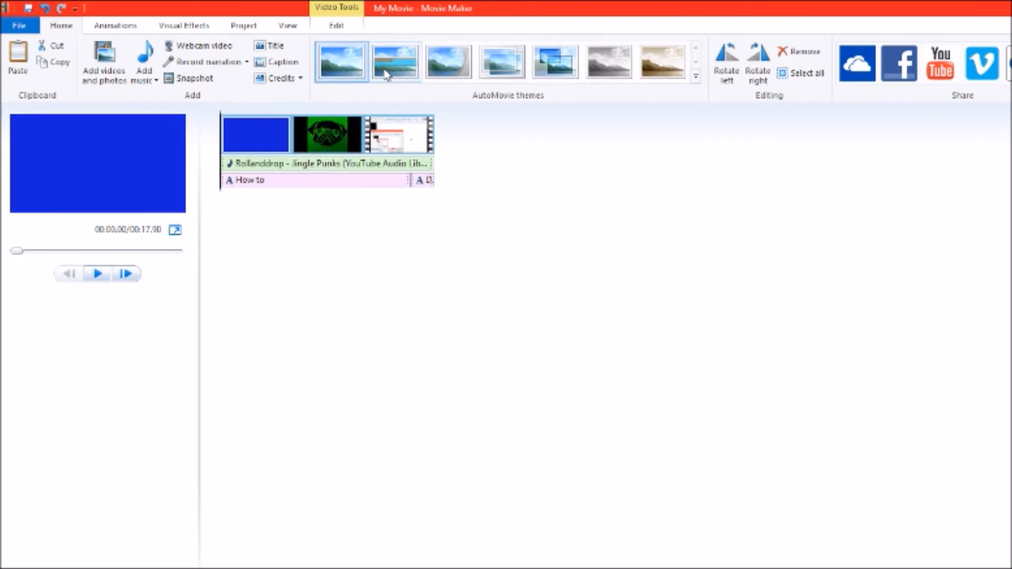
pyautogui.click(305, 151)
pyautogui.click(442, 63)
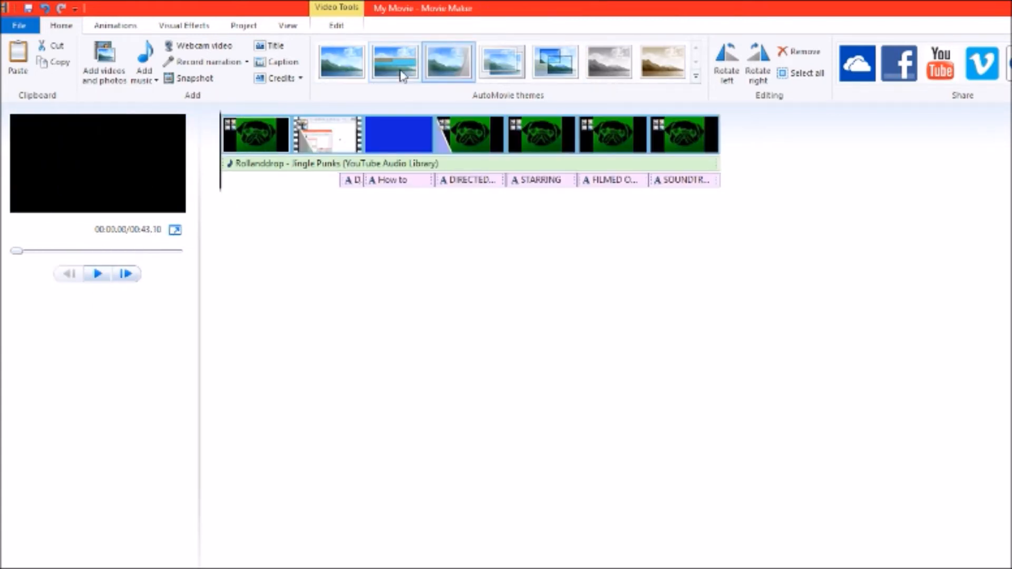
# Remove the pug picture clip at the start of the timeline and play the movie
pyautogui.click(255, 129)
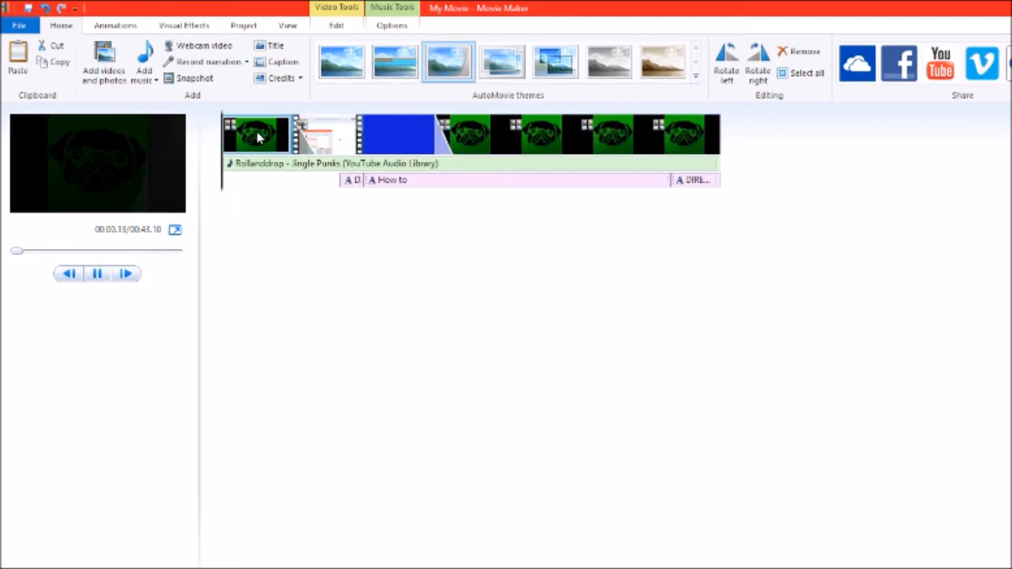
pyautogui.rightClick(258, 130)
pyautogui.click(286, 221)
pyautogui.click(404, 147)
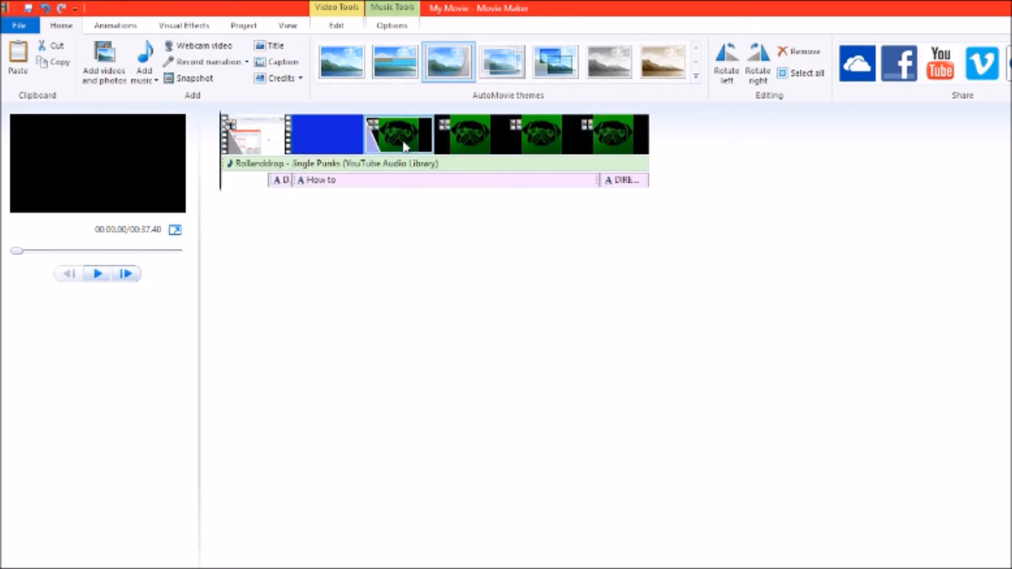
pyautogui.click(98, 274)
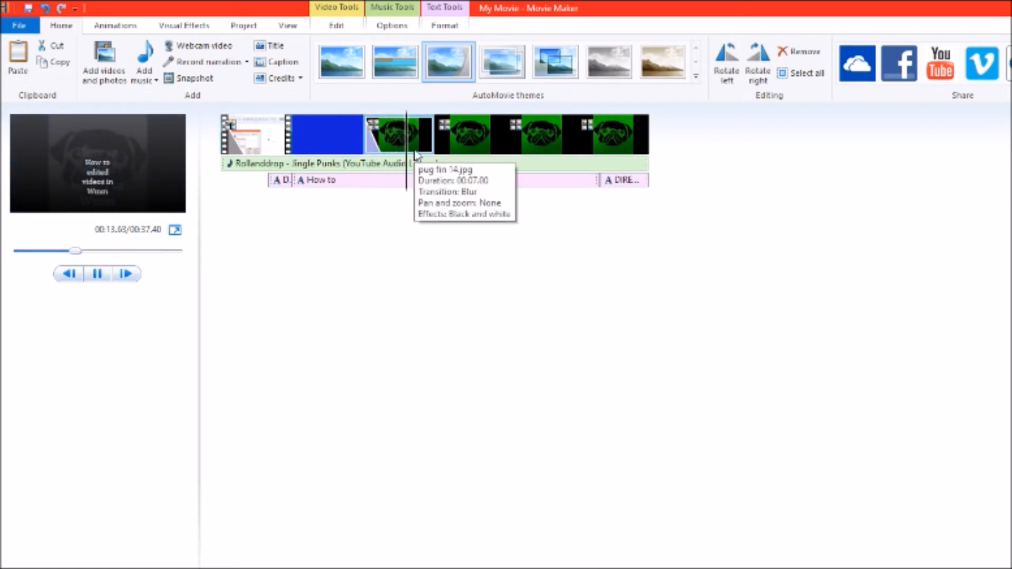
# Try the movie with no AutoMovie theme, and undo the recent theme changes and the picture removal
pyautogui.click(361, 77)
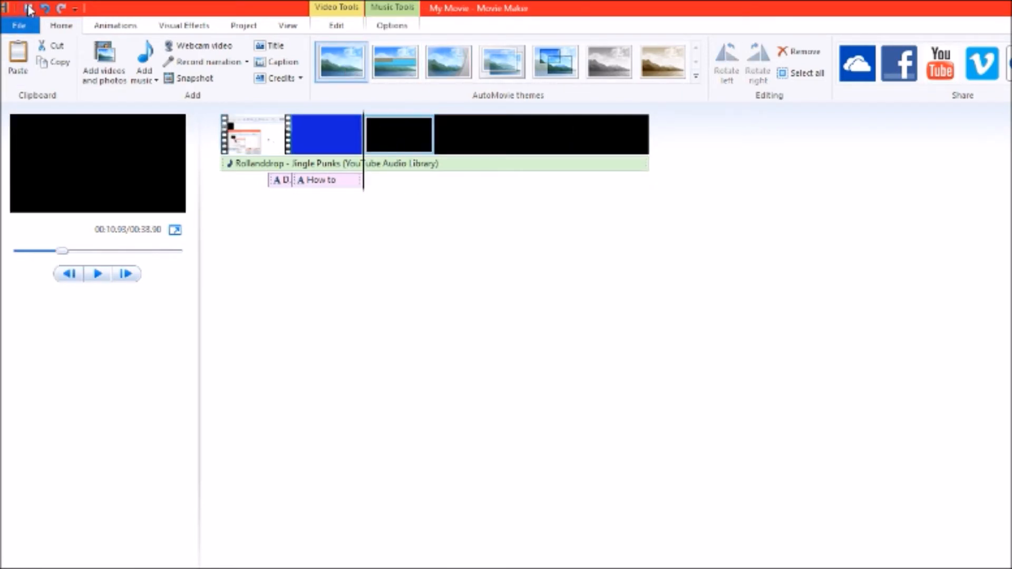
pyautogui.click(45, 9)
pyautogui.click(43, 9)
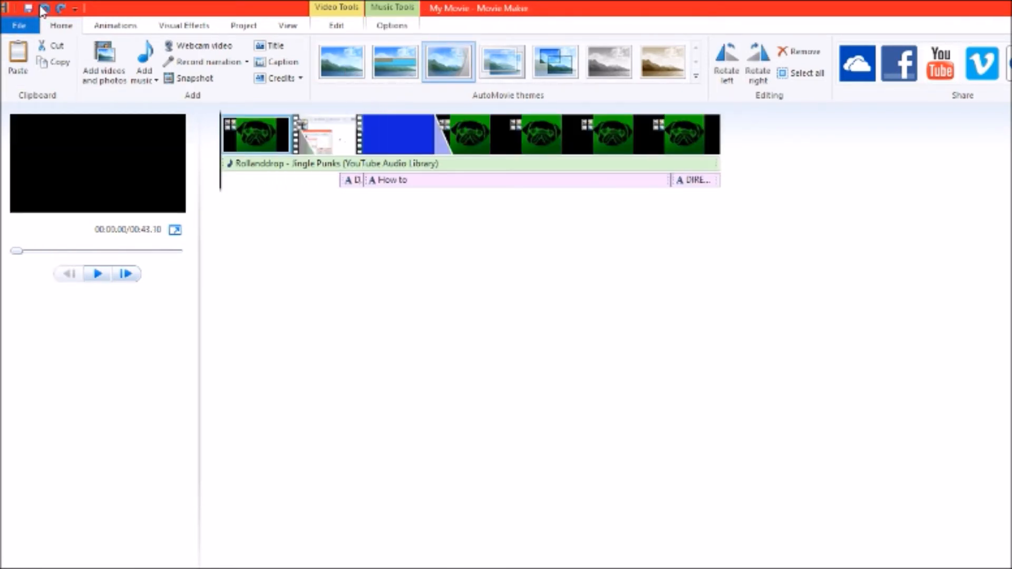
pyautogui.click(44, 9)
# Play the movie from the blue title clip and show the title's text formatting options
pyautogui.click(104, 275)
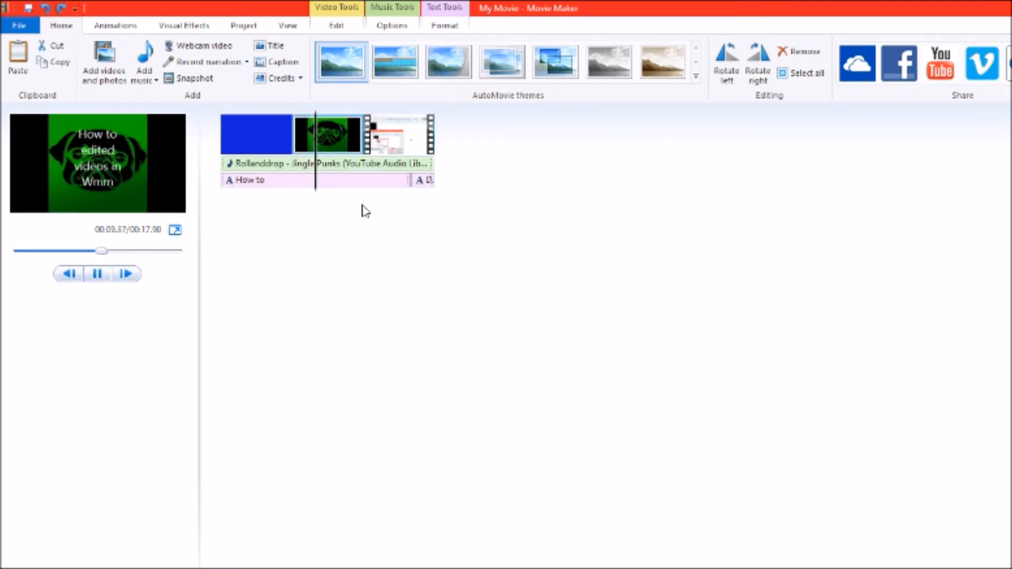
pyautogui.click(256, 194)
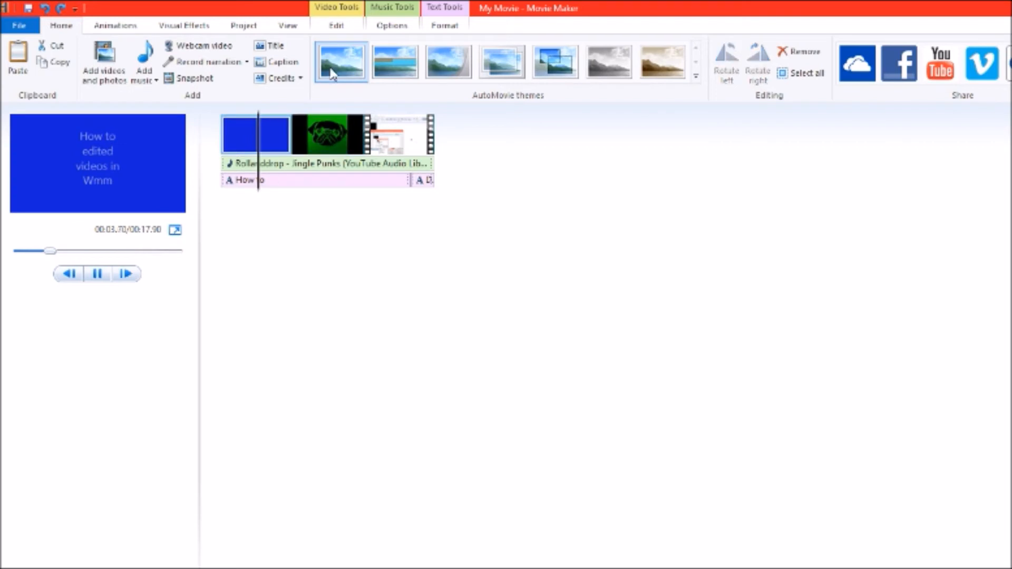
pyautogui.click(401, 26)
pyautogui.click(440, 27)
pyautogui.click(97, 273)
# Undo the earlier edits back to the movie with three black credits clips and play it from the blue title clip
pyautogui.click(47, 7)
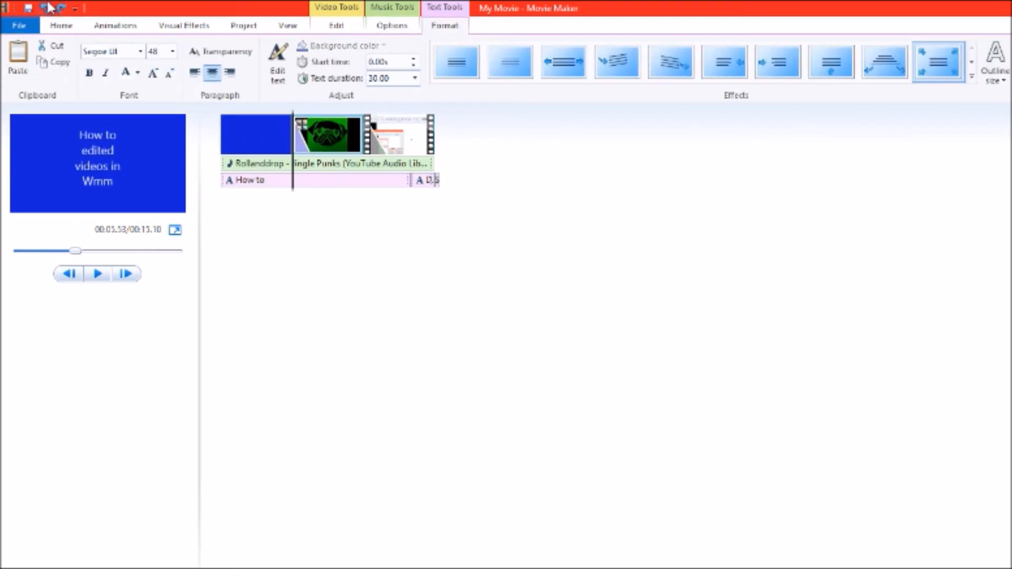
pyautogui.click(47, 8)
pyautogui.click(47, 8)
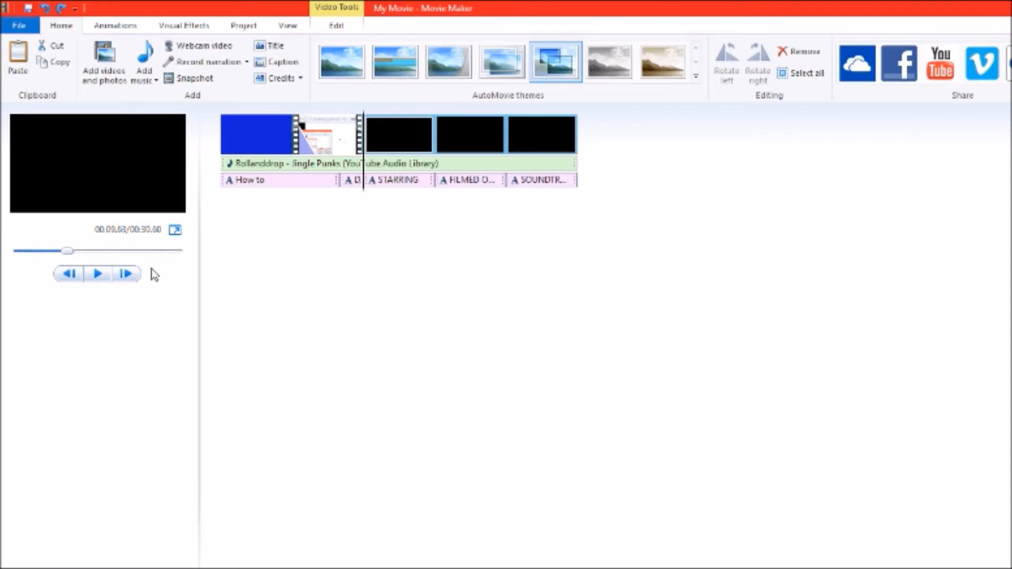
pyautogui.click(97, 273)
pyautogui.moveTo(377, 194); pyautogui.dragTo(133, 236)
pyautogui.click(271, 186)
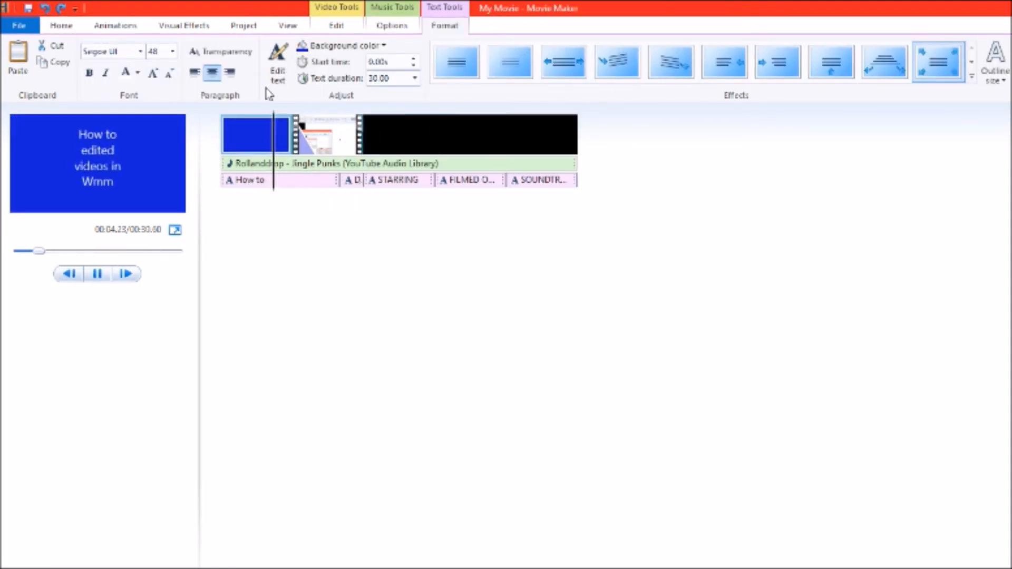
pyautogui.click(97, 274)
# Undo the credits removals and the AutoMovie themes back to the title in the Minecraft font, and play the title clip
pyautogui.click(44, 8)
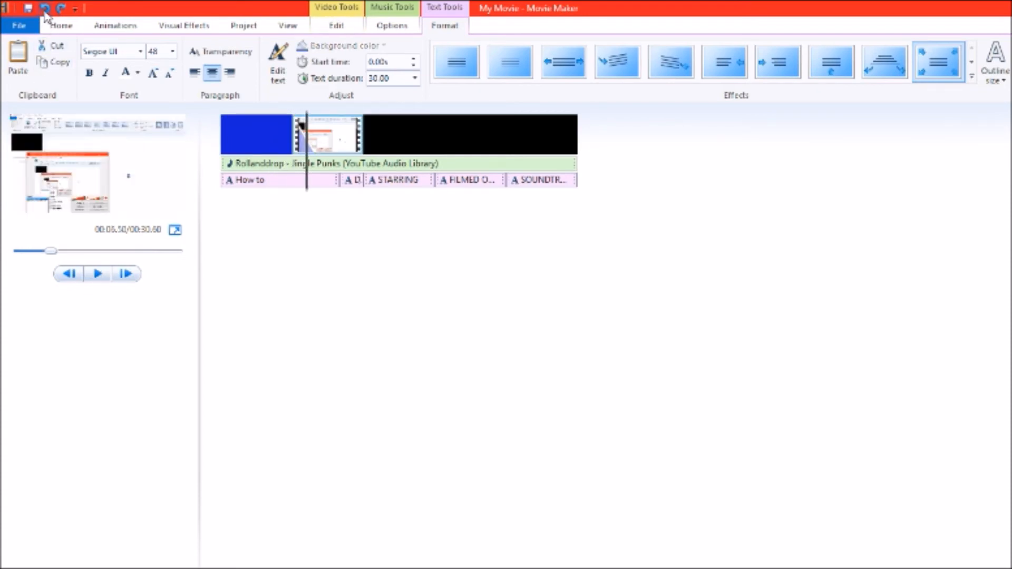
pyautogui.click(44, 8)
pyautogui.click(44, 8)
pyautogui.click(240, 181)
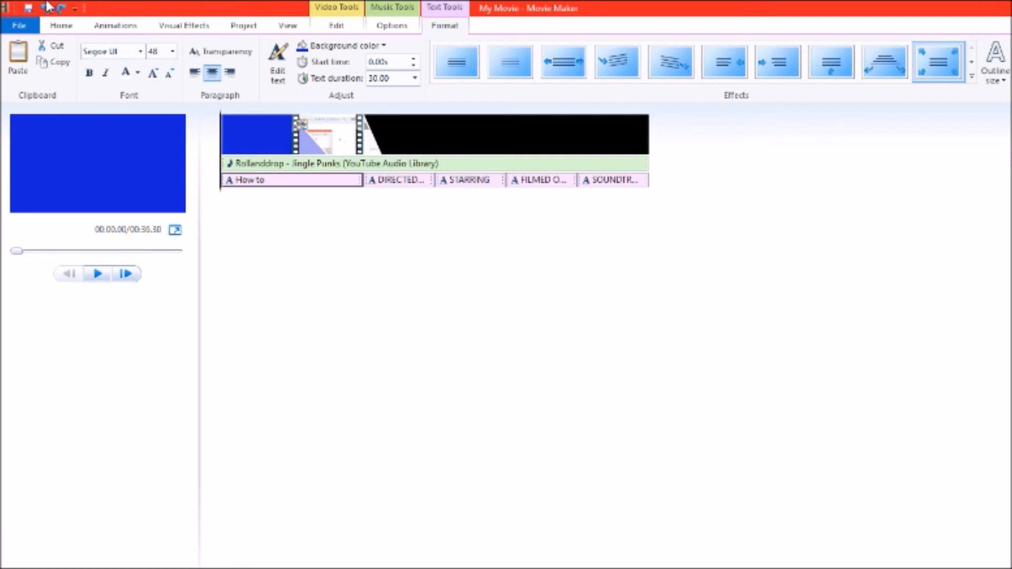
pyautogui.click(45, 8)
pyautogui.click(46, 8)
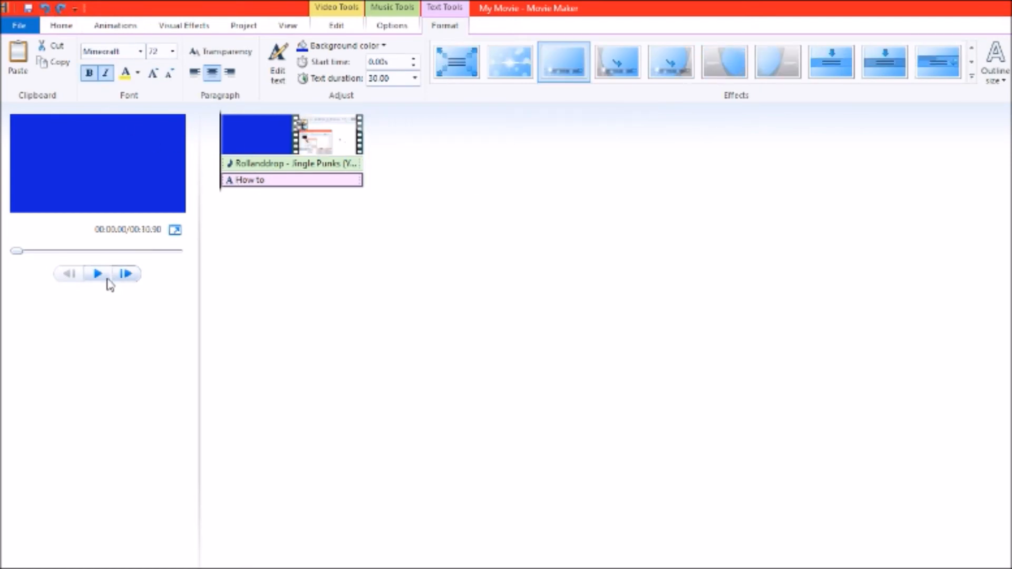
pyautogui.click(98, 278)
pyautogui.click(98, 279)
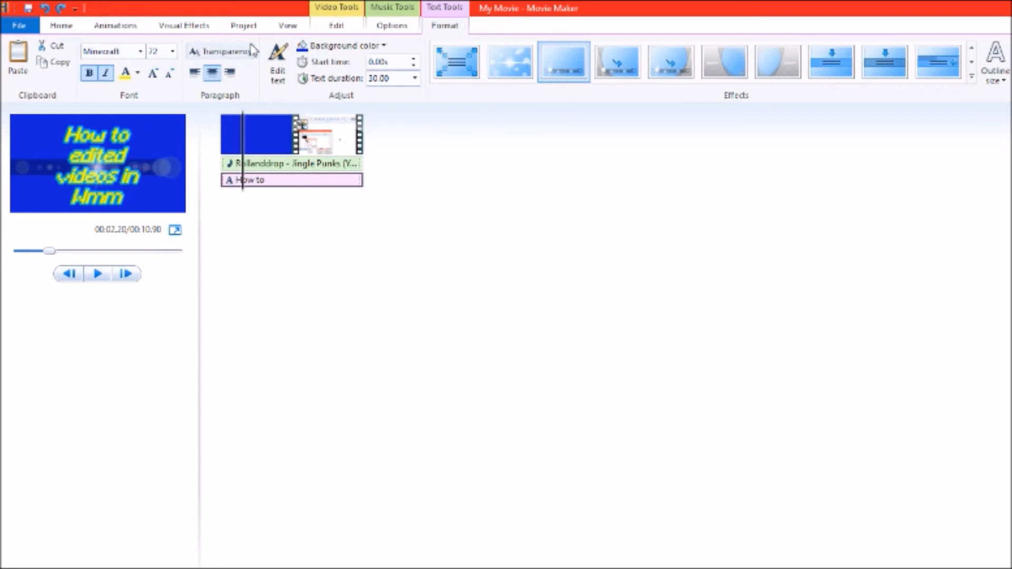
pyautogui.click(336, 25)
pyautogui.click(396, 29)
pyautogui.click(447, 29)
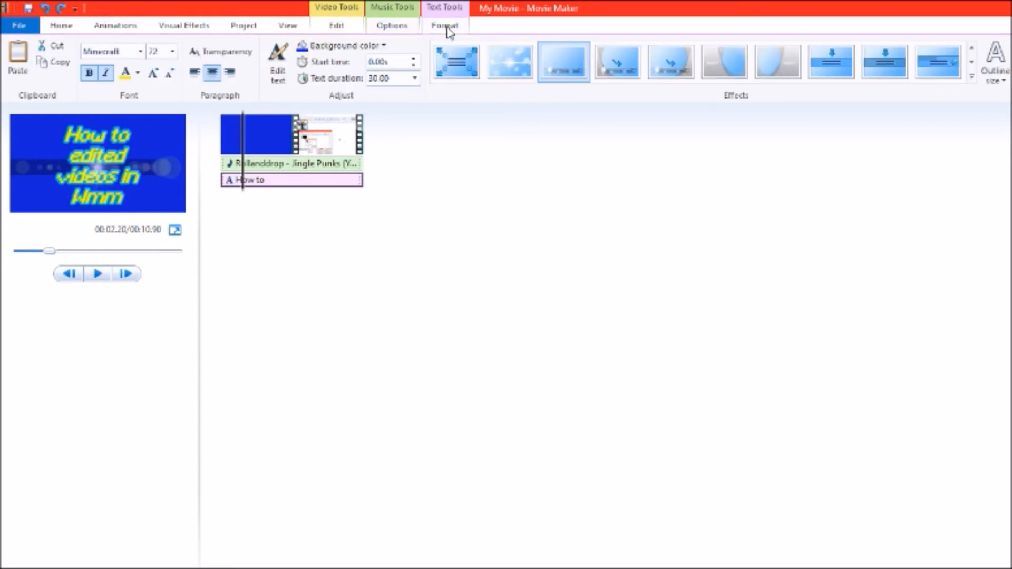
pyautogui.click(390, 27)
# Open the recorded clip in the Trim tool, try to set its start point, and cancel the trim
pyautogui.click(331, 25)
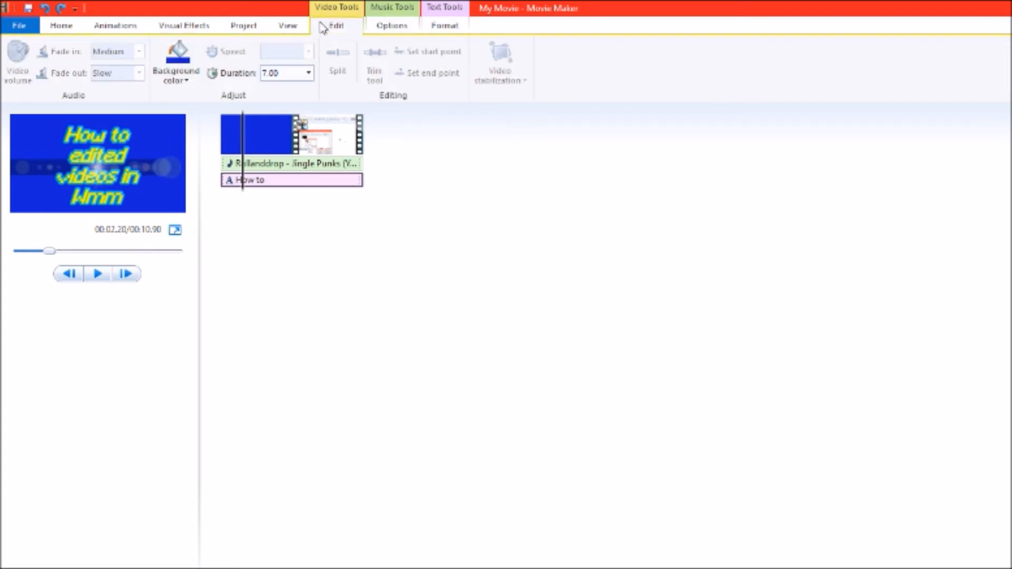
pyautogui.click(285, 180)
pyautogui.click(314, 182)
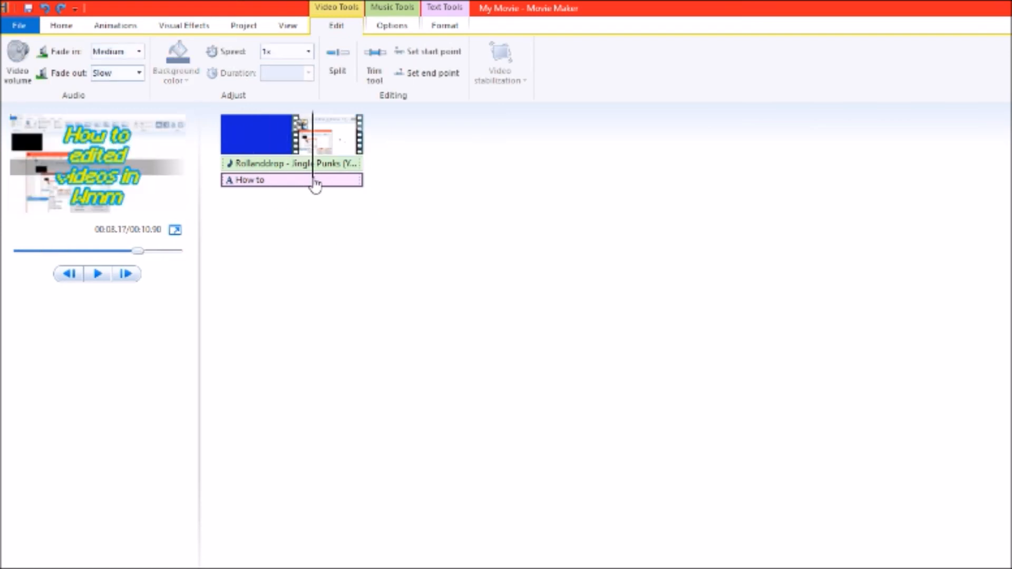
pyautogui.click(377, 63)
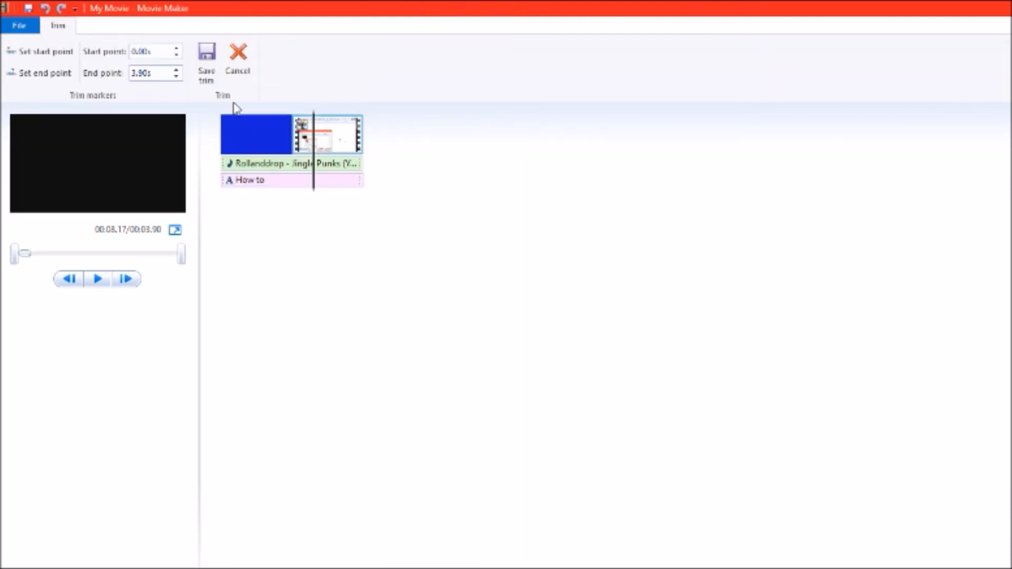
pyautogui.moveTo(317, 198)
pyautogui.mouseDown()
pyautogui.moveTo(337, 196)
pyautogui.moveTo(322, 184)
pyautogui.mouseUp()
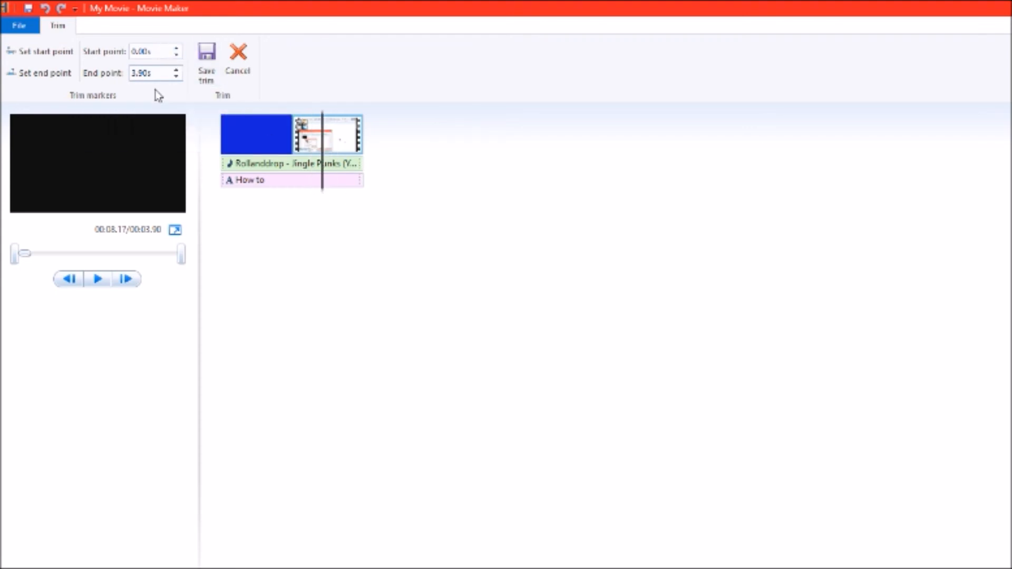
pyautogui.moveTo(325, 199); pyautogui.dragTo(295, 195)
pyautogui.click(71, 51)
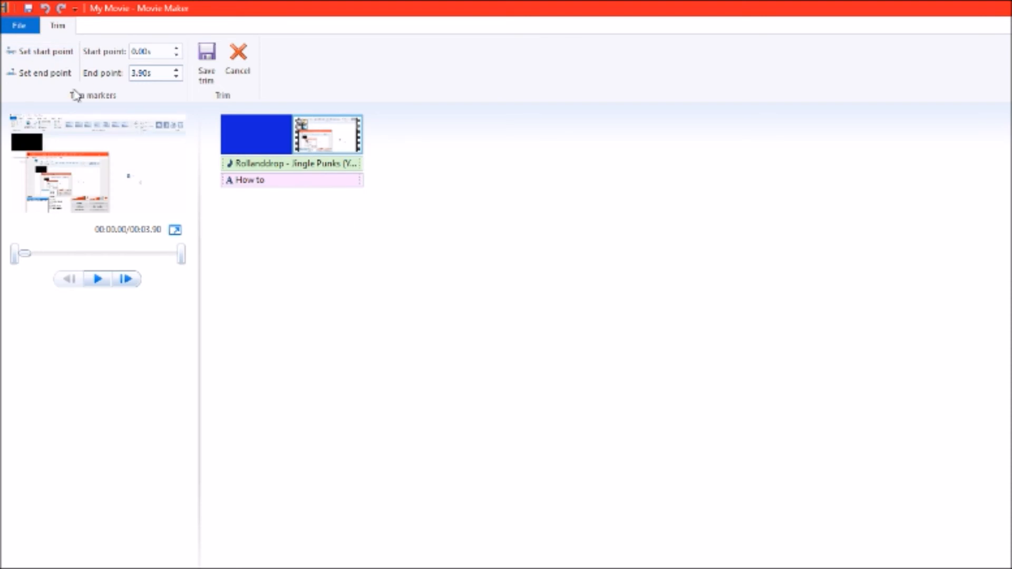
pyautogui.click(237, 58)
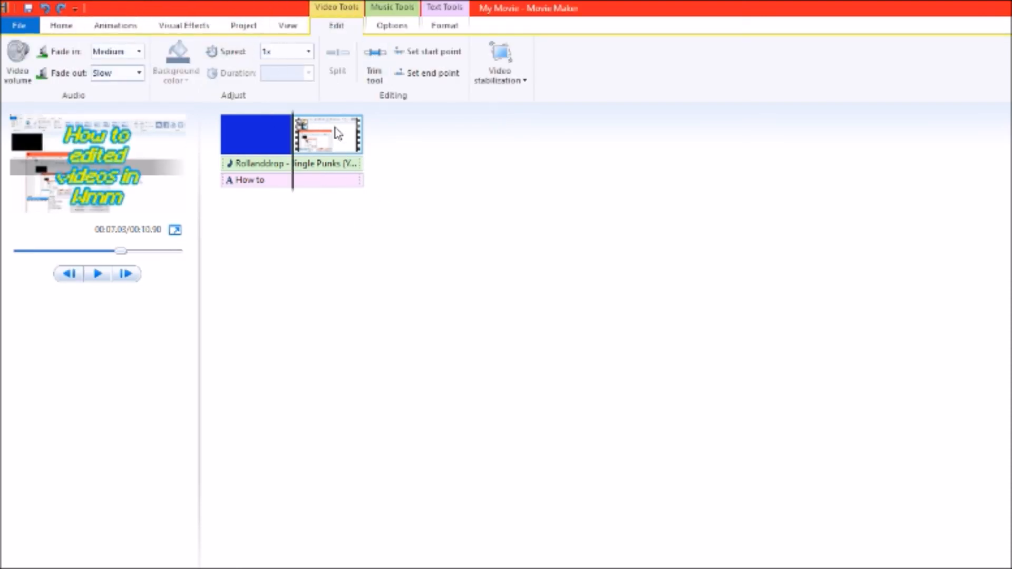
pyautogui.moveTo(292, 197); pyautogui.dragTo(307, 195)
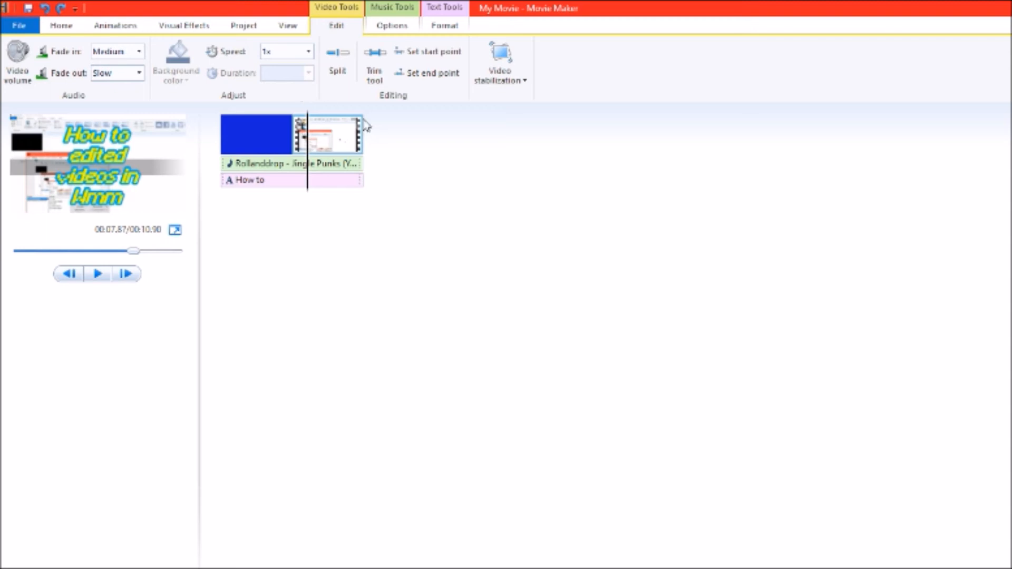
pyautogui.moveTo(306, 198); pyautogui.dragTo(235, 199)
pyautogui.click(238, 153)
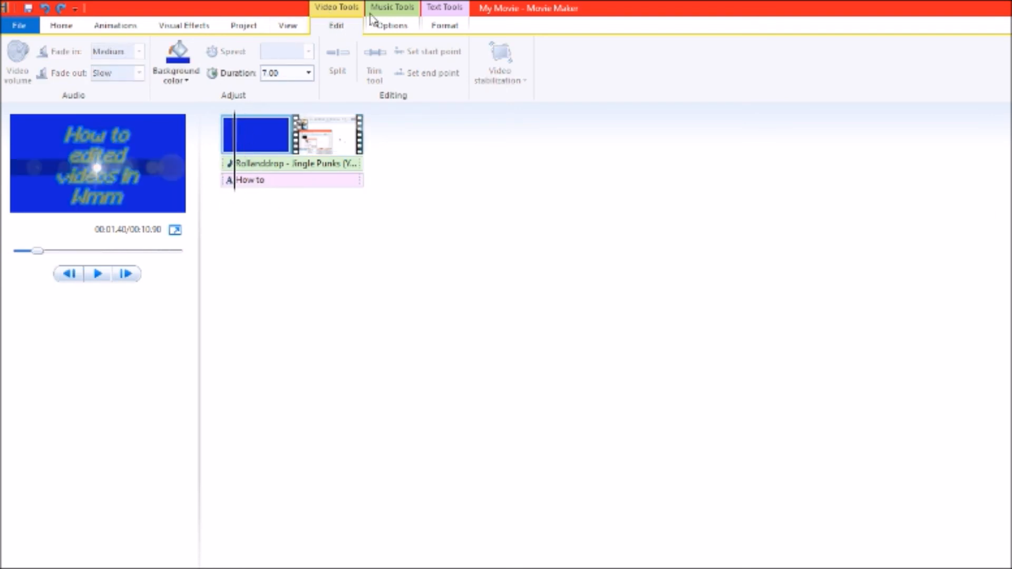
pyautogui.click(390, 26)
pyautogui.click(450, 26)
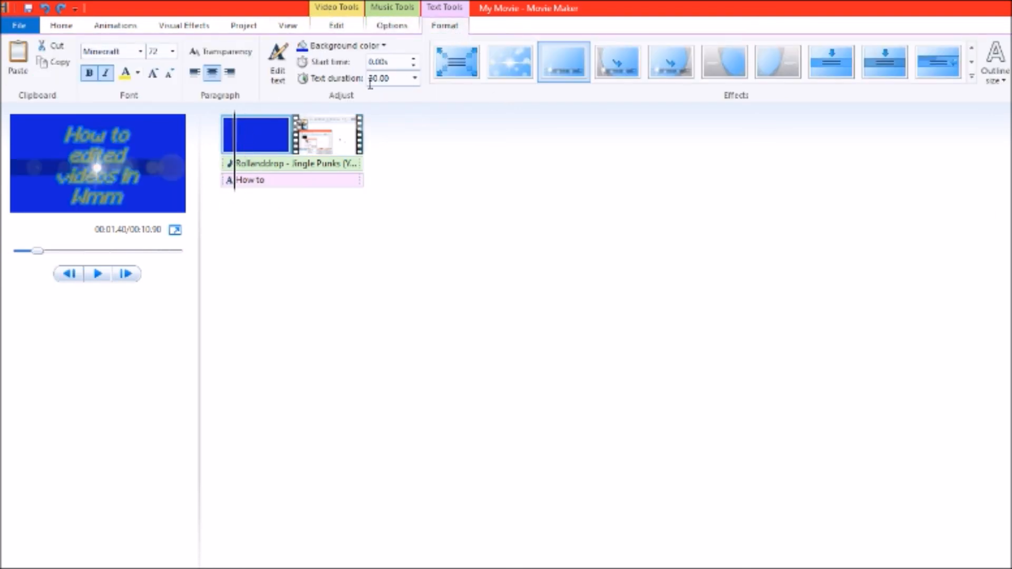
pyautogui.click(359, 29)
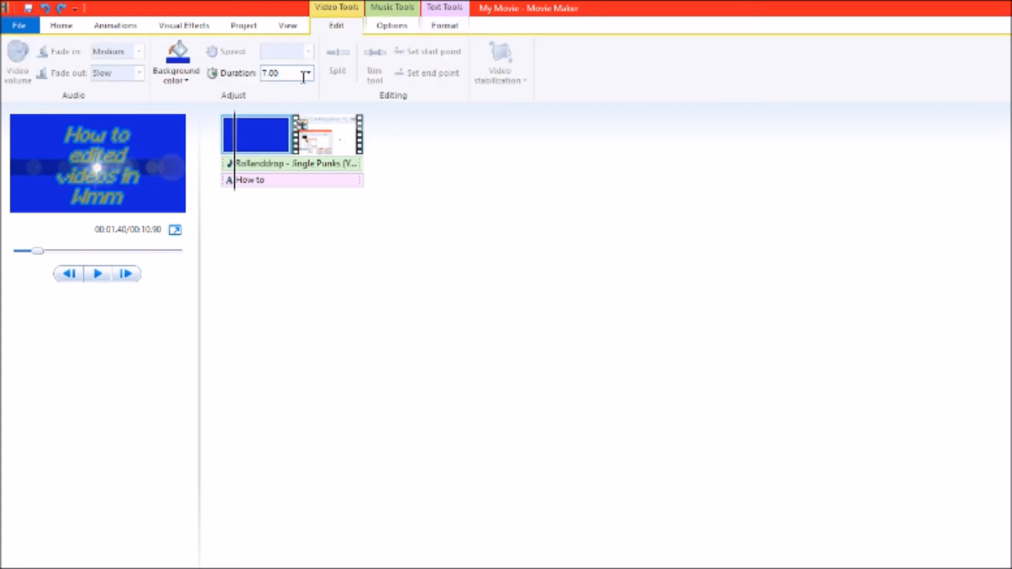
# Split the recorded clip at about 8.23 s and again at about 9.67 s of the movie
pyautogui.click(313, 138)
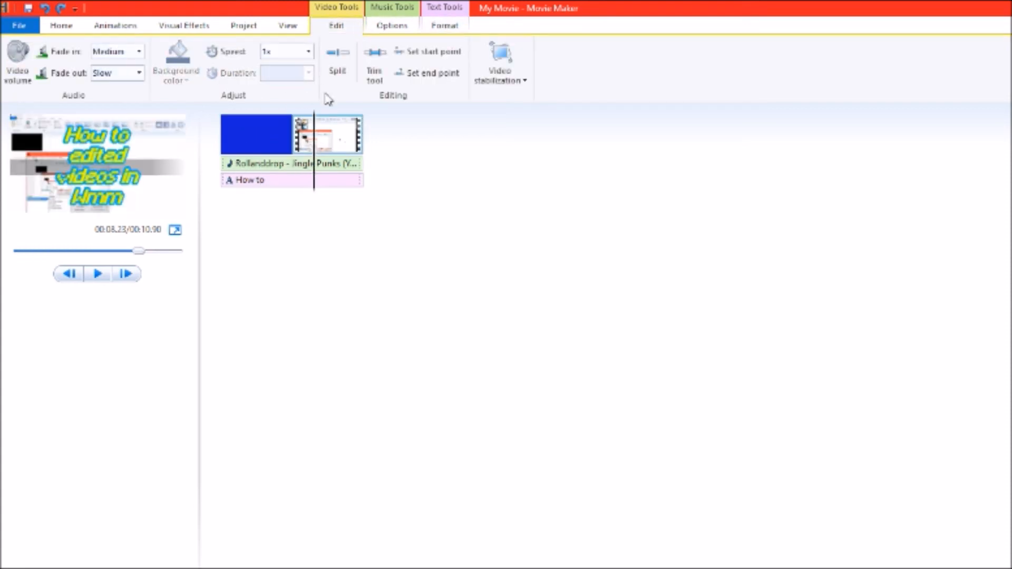
pyautogui.click(391, 27)
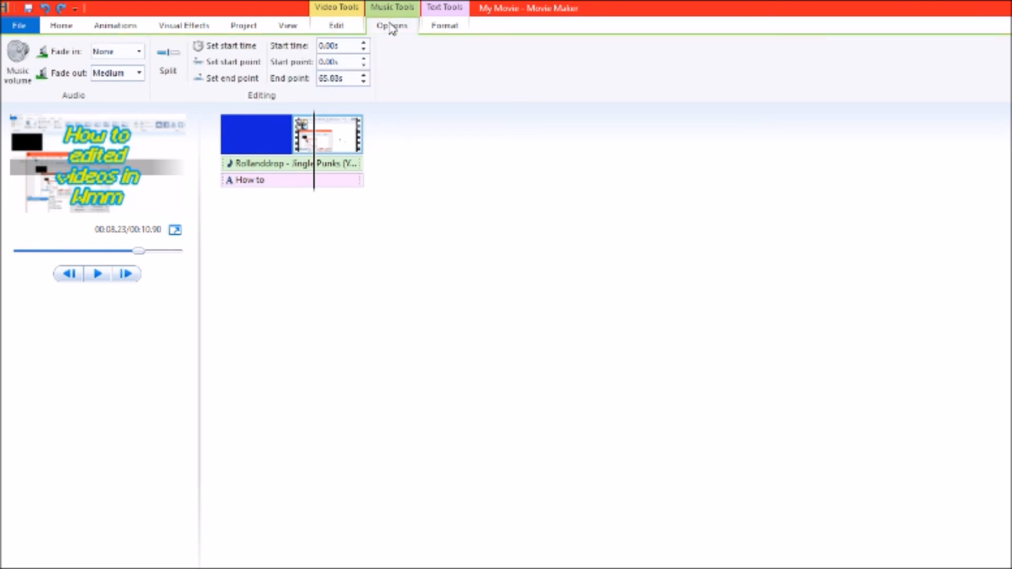
pyautogui.click(443, 28)
pyautogui.click(339, 27)
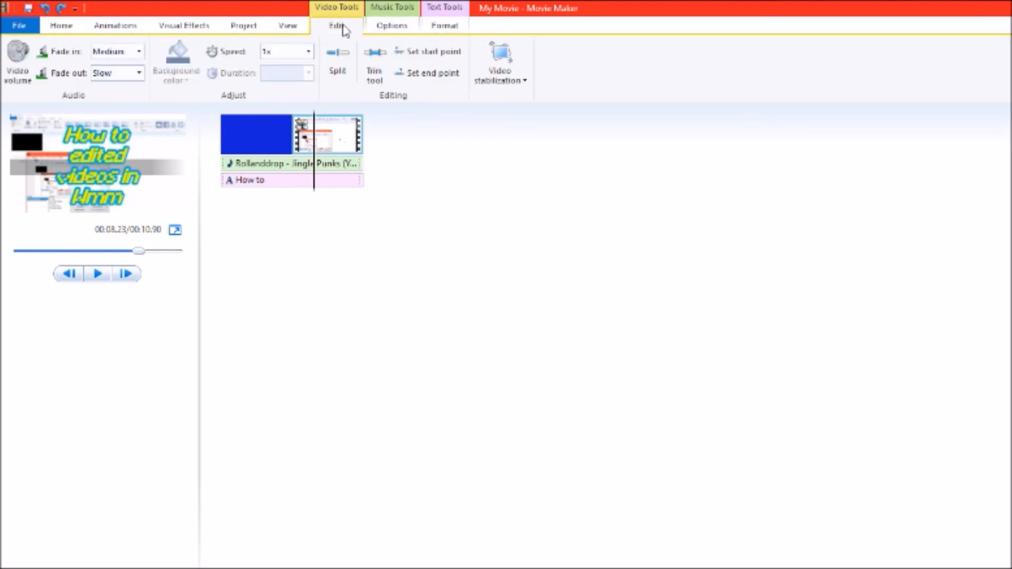
pyautogui.click(338, 79)
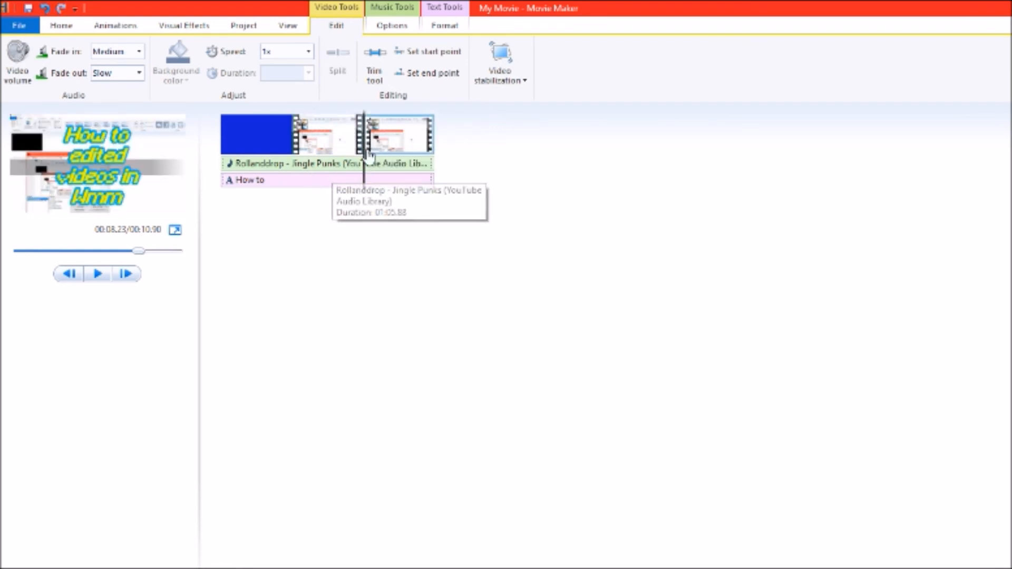
pyautogui.moveTo(363, 191); pyautogui.dragTo(402, 185)
pyautogui.click(338, 74)
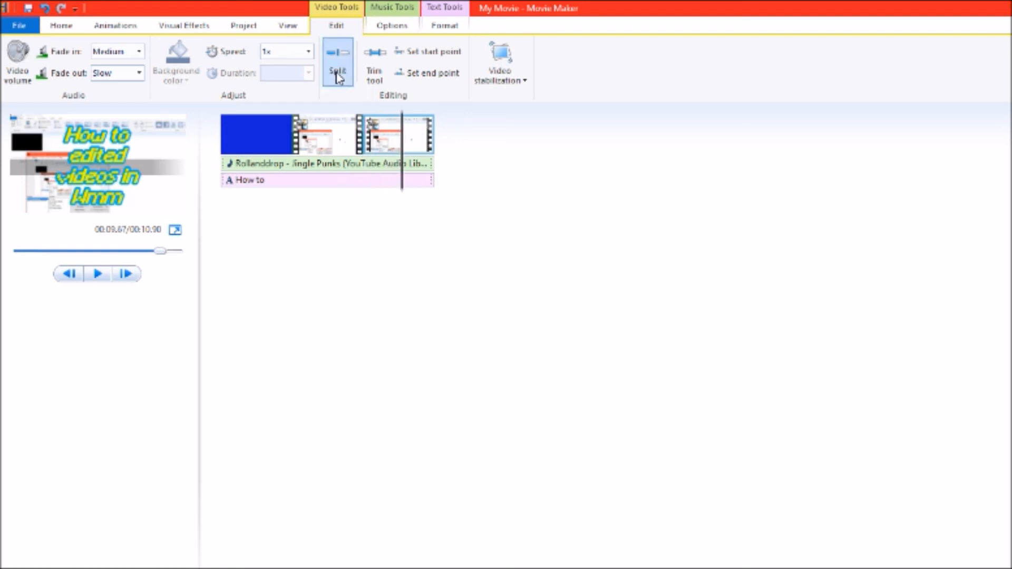
# Remove the middle piece of the split recorded clip and play the movie
pyautogui.rightClick(405, 148)
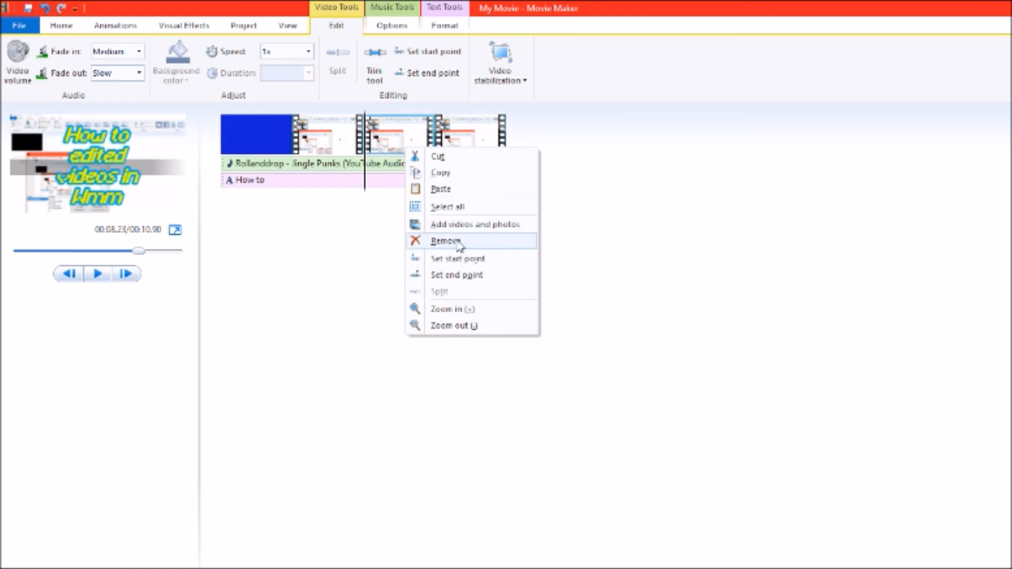
pyautogui.click(422, 241)
pyautogui.click(97, 274)
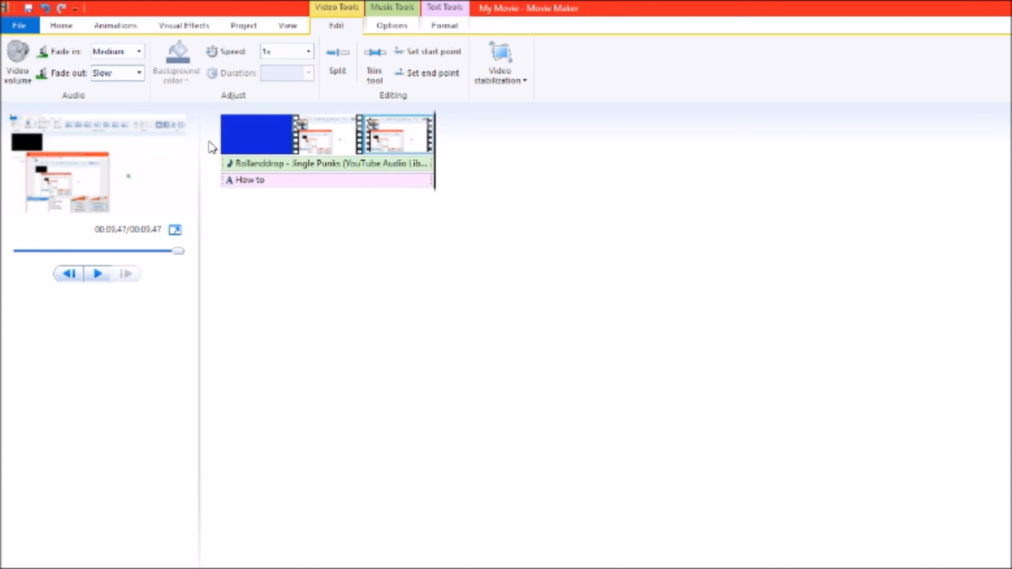
pyautogui.click(287, 26)
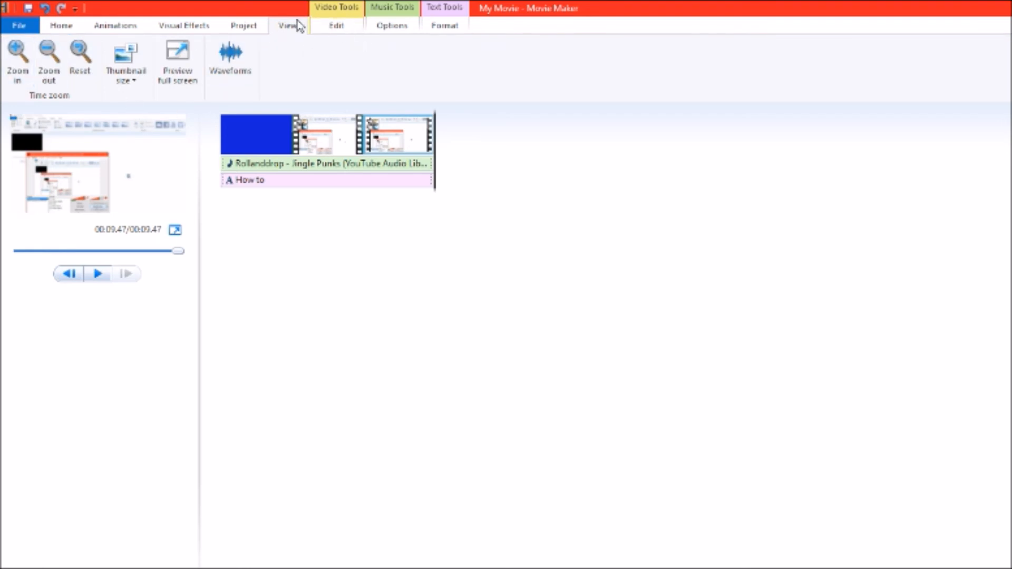
pyautogui.click(238, 28)
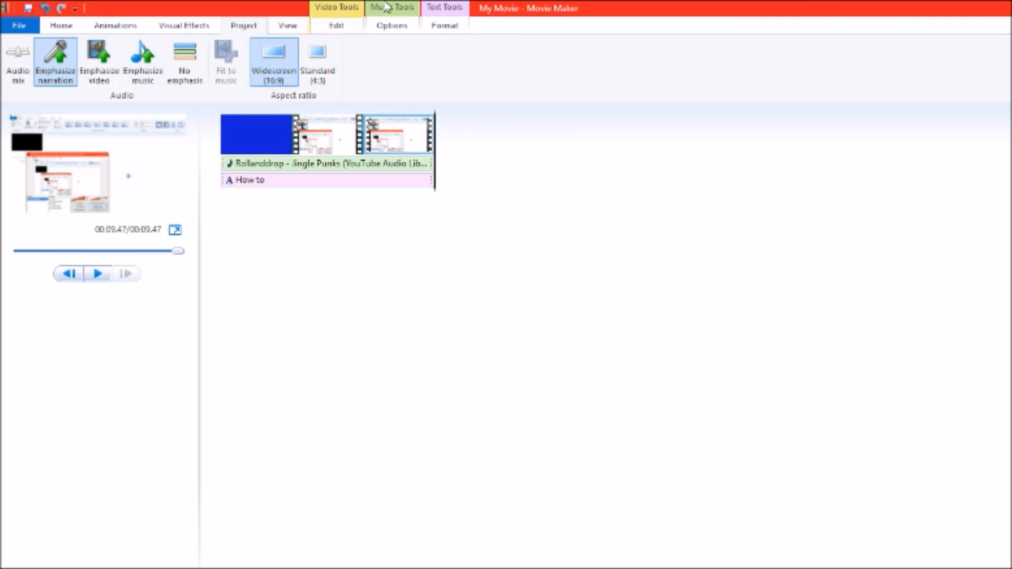
pyautogui.scroll(-1, 246, 28)
pyautogui.scroll(1, 244, 30)
pyautogui.click(181, 27)
# Apply the horizontal-stripes transition between the two remaining pieces of the recorded clip and play the movie across the cut
pyautogui.click(131, 27)
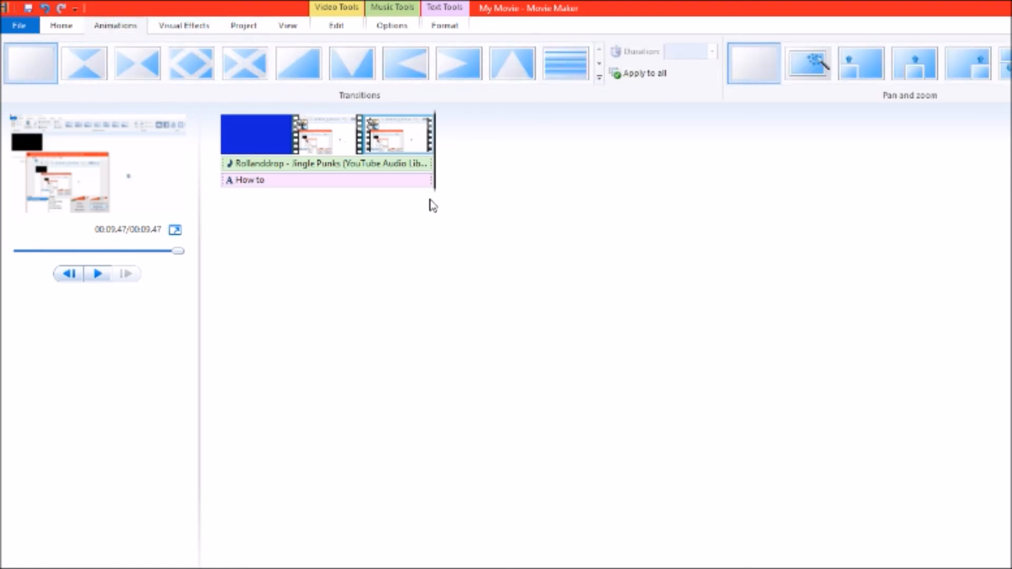
pyautogui.click(358, 194)
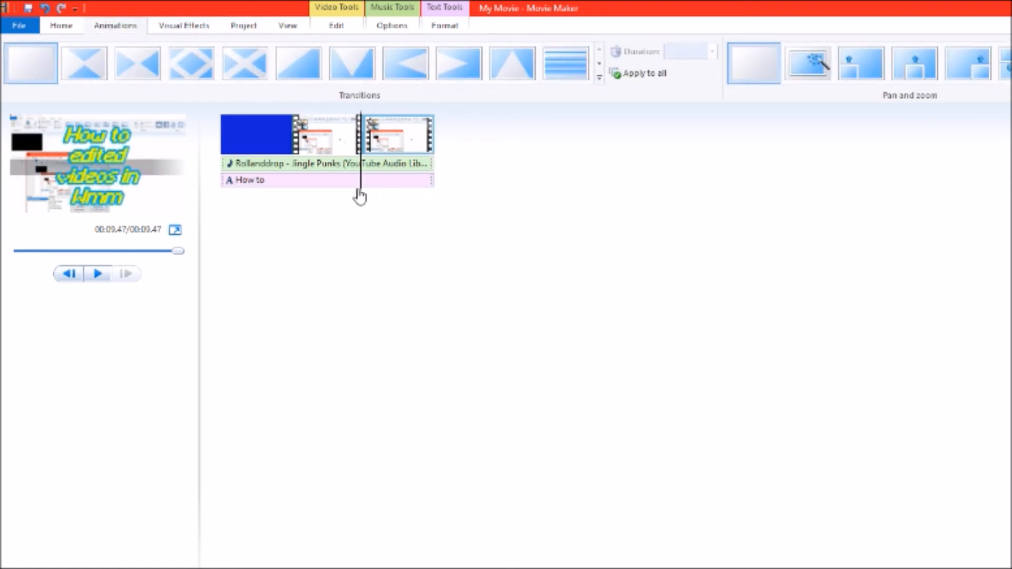
pyautogui.click(580, 63)
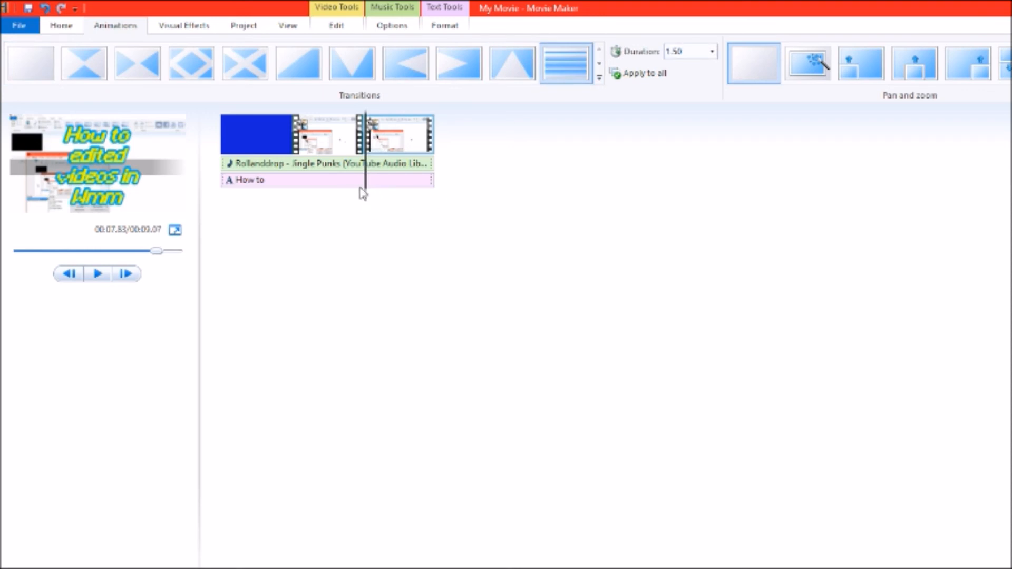
pyautogui.moveTo(369, 198)
pyautogui.mouseDown()
pyautogui.moveTo(311, 190)
pyautogui.moveTo(357, 188)
pyautogui.mouseUp()
pyautogui.click(97, 274)
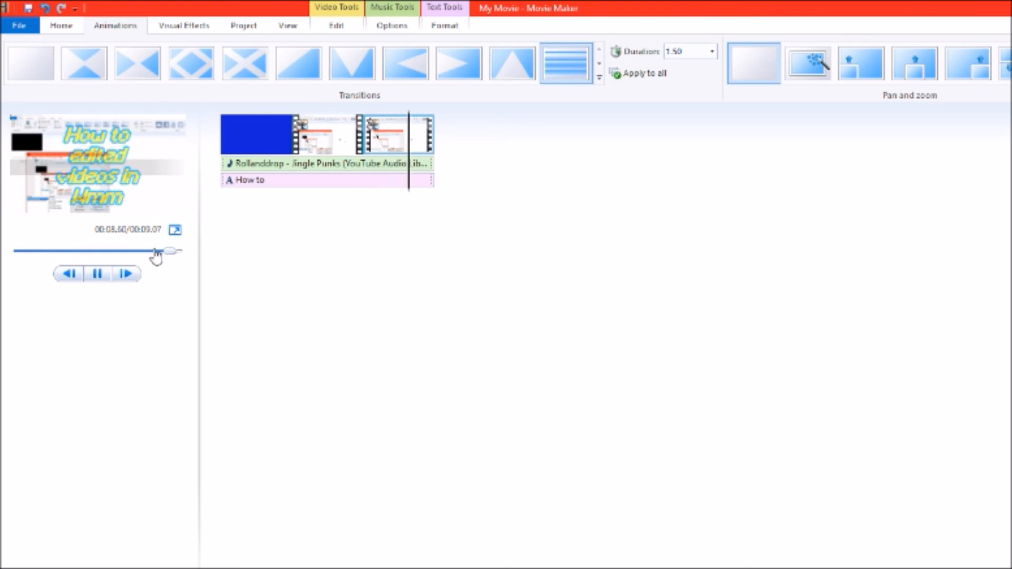
pyautogui.click(365, 123)
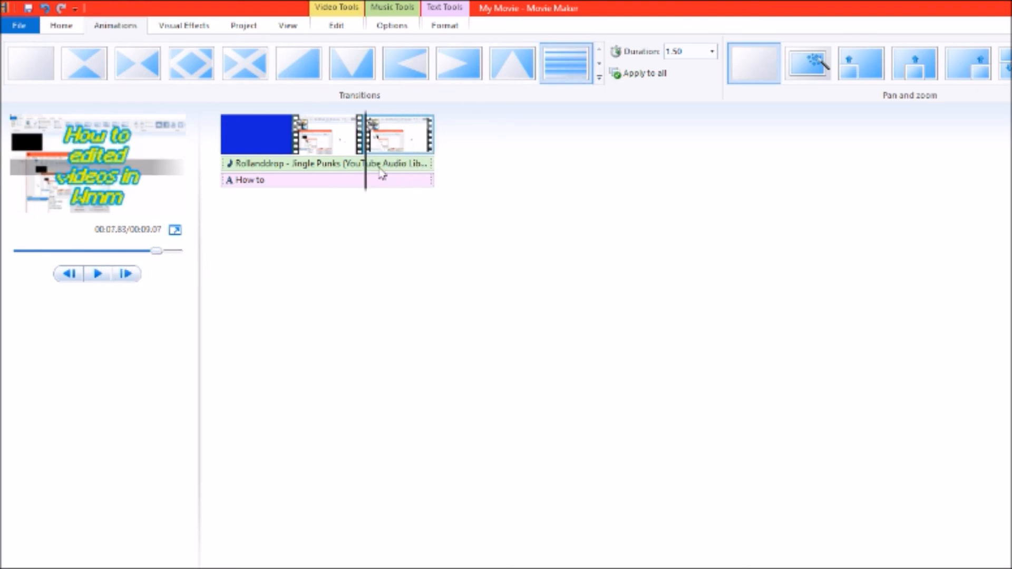
# Set the playback speed of the last piece of the recorded clip to 0.125x and preview the slowed section
pyautogui.moveTo(366, 200)
pyautogui.mouseDown()
pyautogui.moveTo(355, 194)
pyautogui.moveTo(370, 198)
pyautogui.mouseUp()
pyautogui.click(444, 25)
pyautogui.scroll(2, 385, 32)
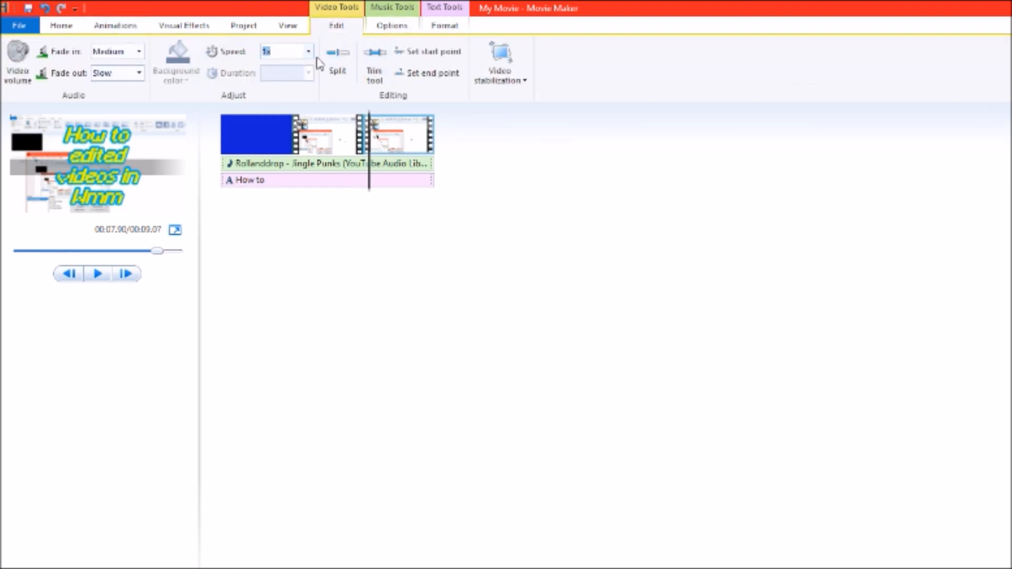
pyautogui.click(309, 52)
pyautogui.click(289, 67)
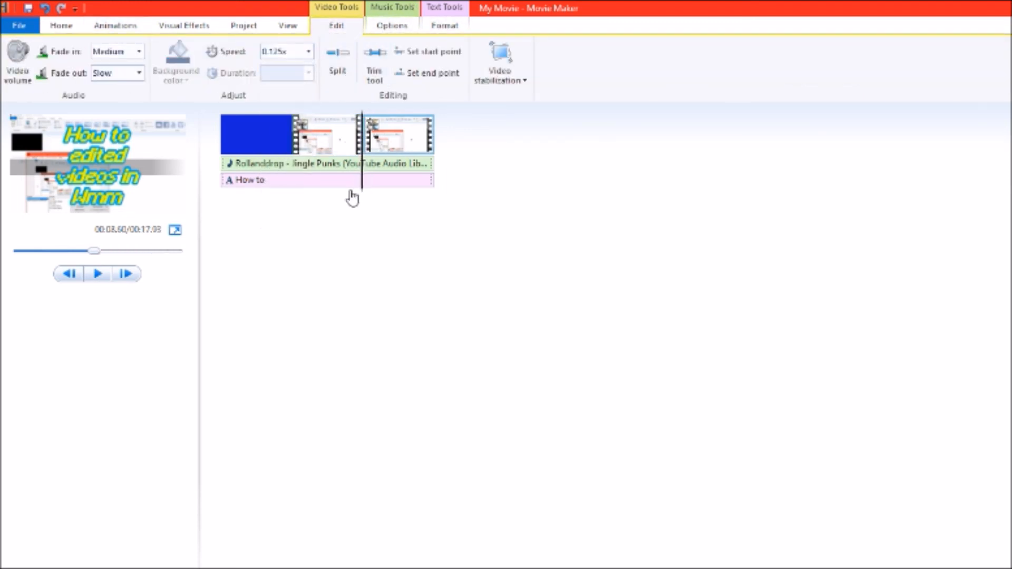
pyautogui.press('space')
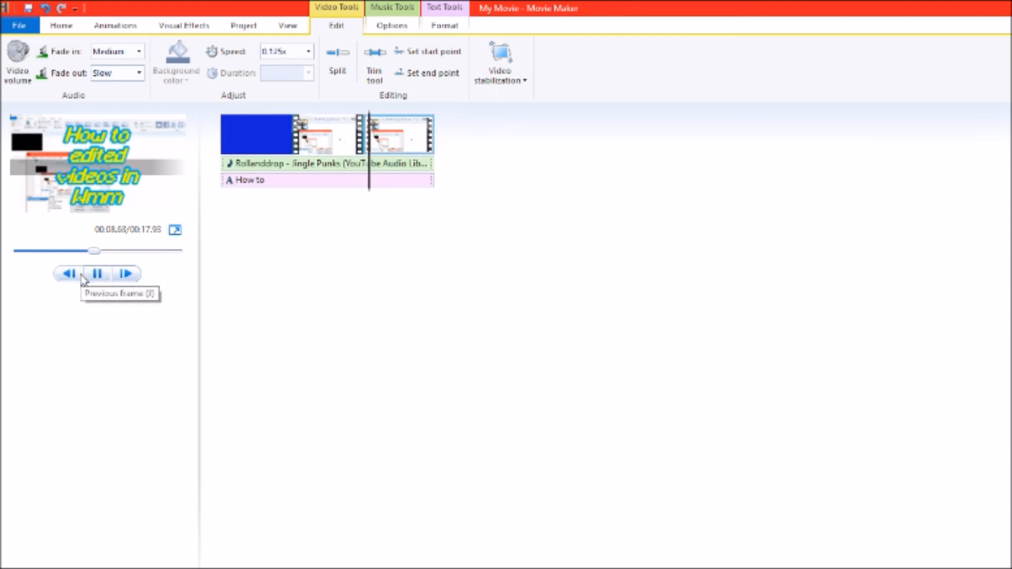
pyautogui.click(97, 274)
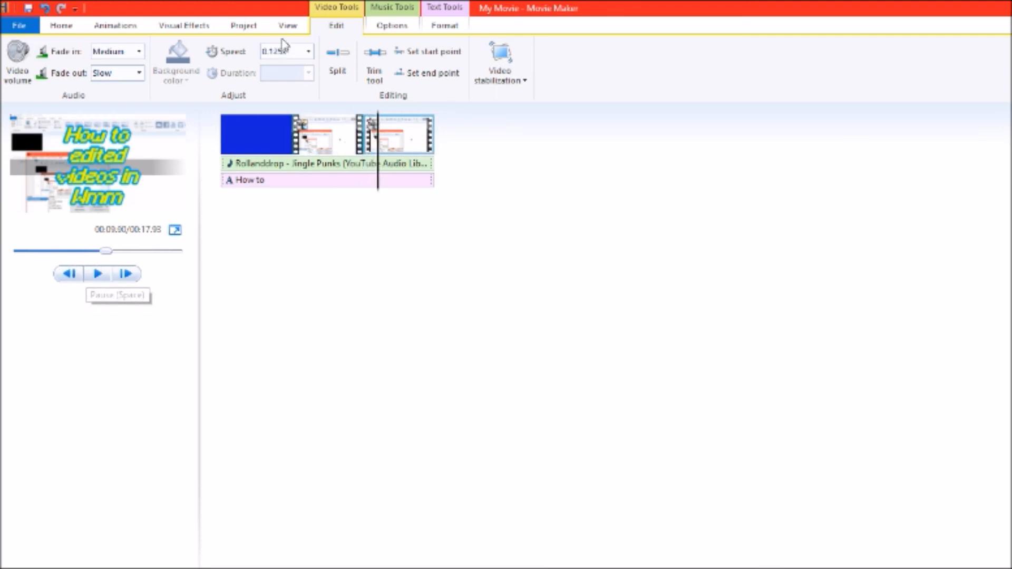
pyautogui.click(234, 26)
pyautogui.click(190, 27)
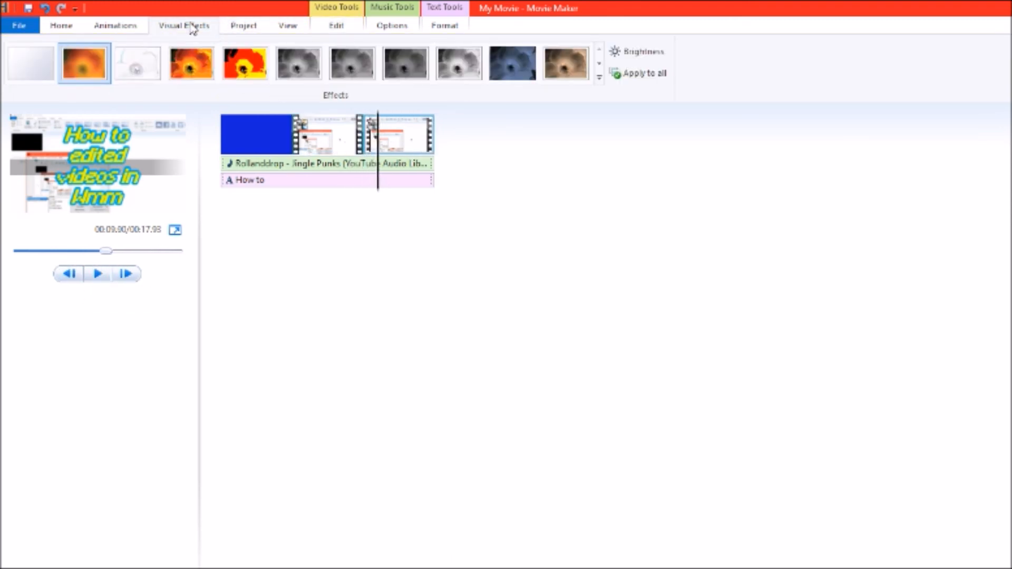
pyautogui.click(126, 28)
pyautogui.click(73, 30)
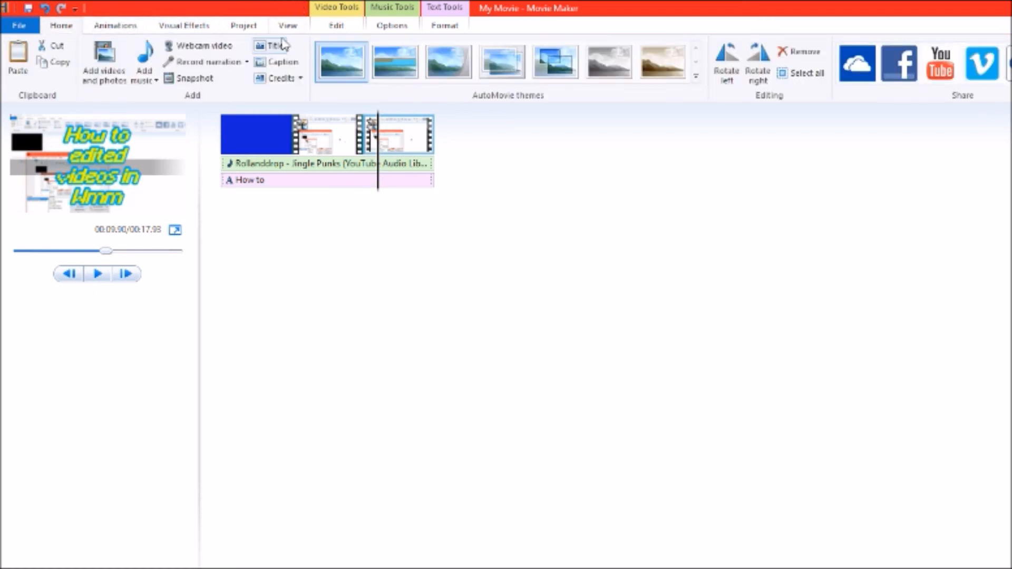